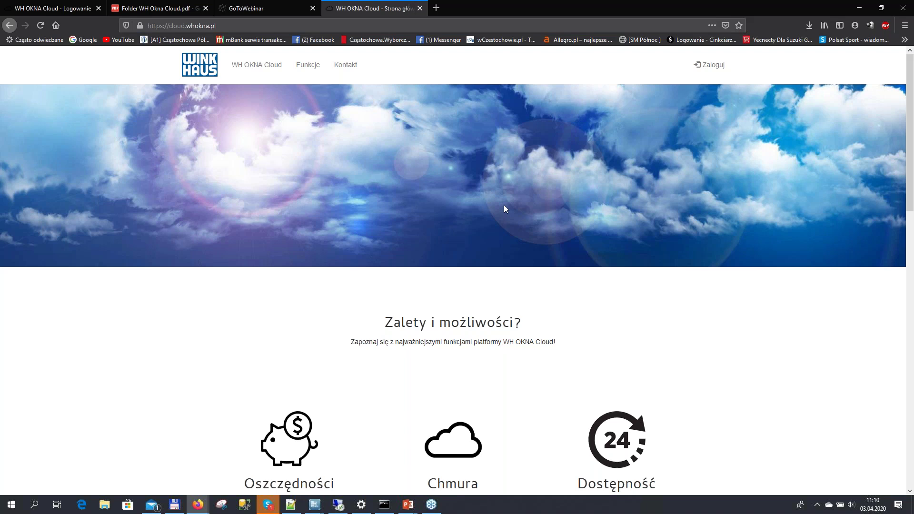
# Sign in to WH OKNA Cloud with the saved dealer login from the autofill list
pyautogui.click(716, 66)
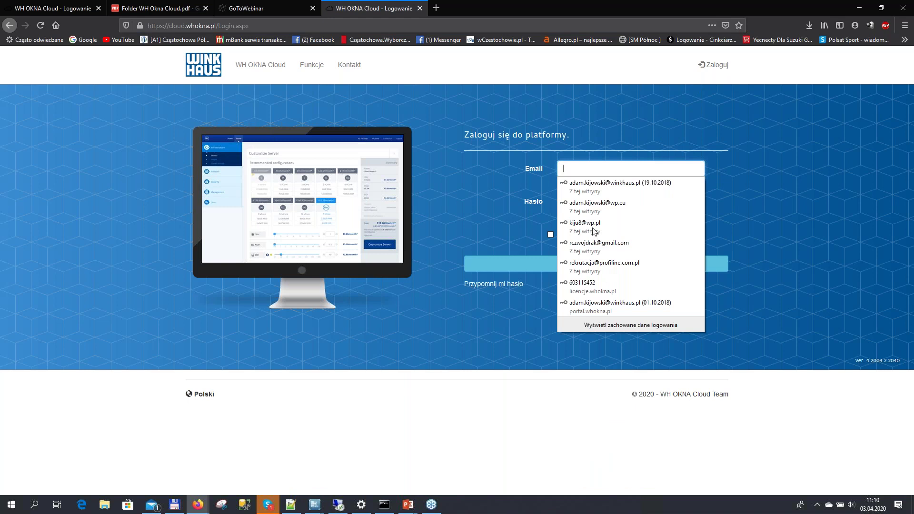
pyautogui.click(594, 231)
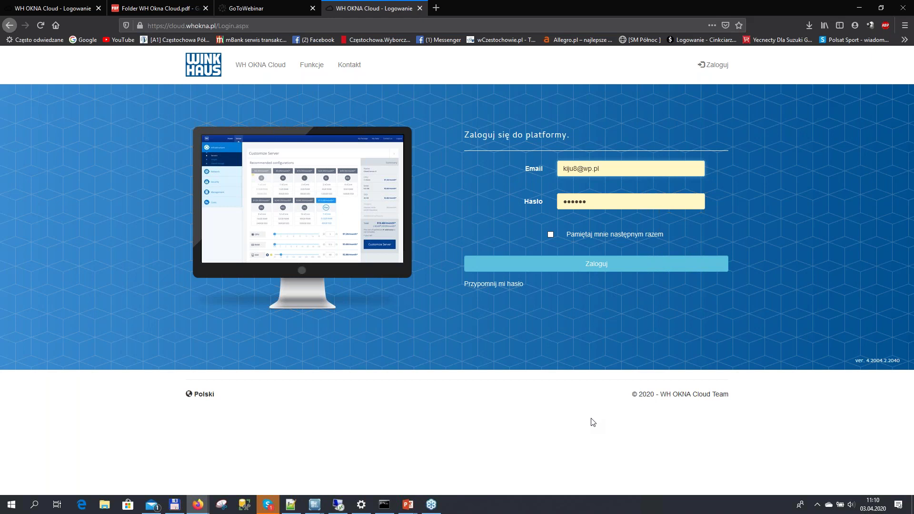
pyautogui.click(612, 172)
pyautogui.doubleClick(597, 202)
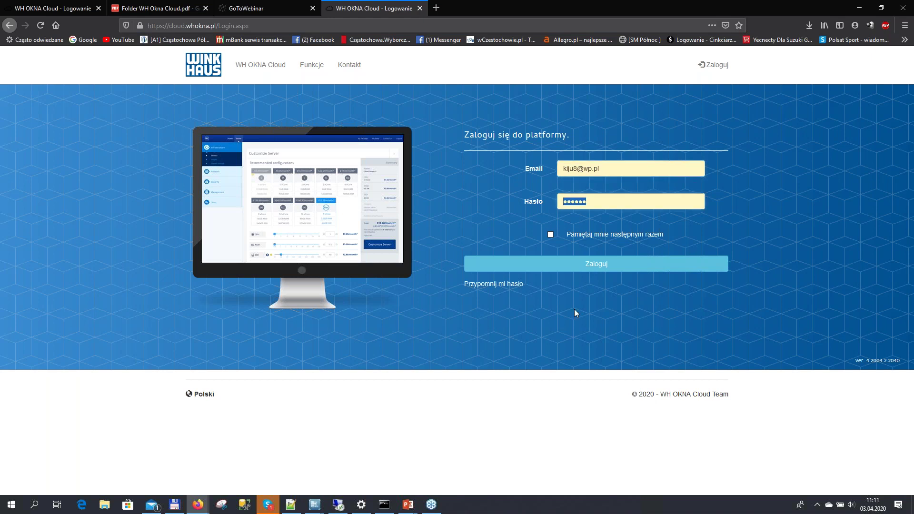
pyautogui.click(594, 265)
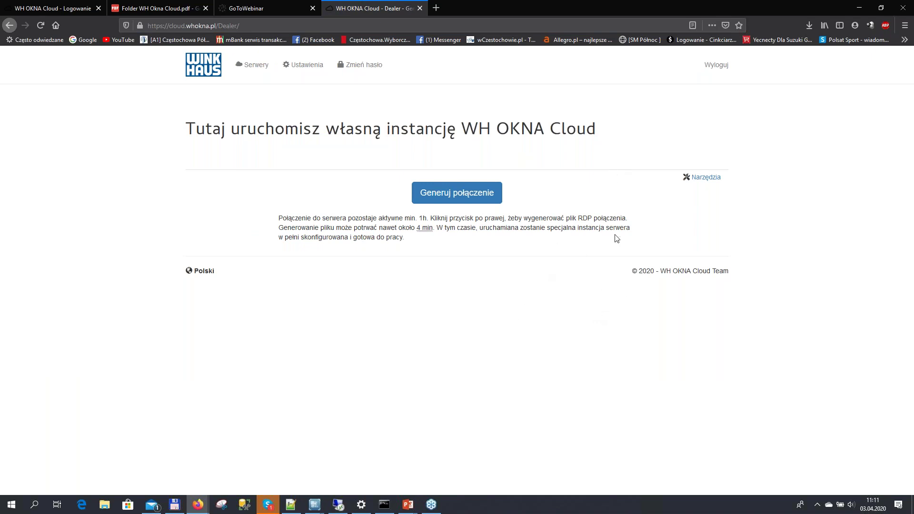
# Generate a cloud server connection and open its reusable connection file in Remote Desktop
pyautogui.click(461, 193)
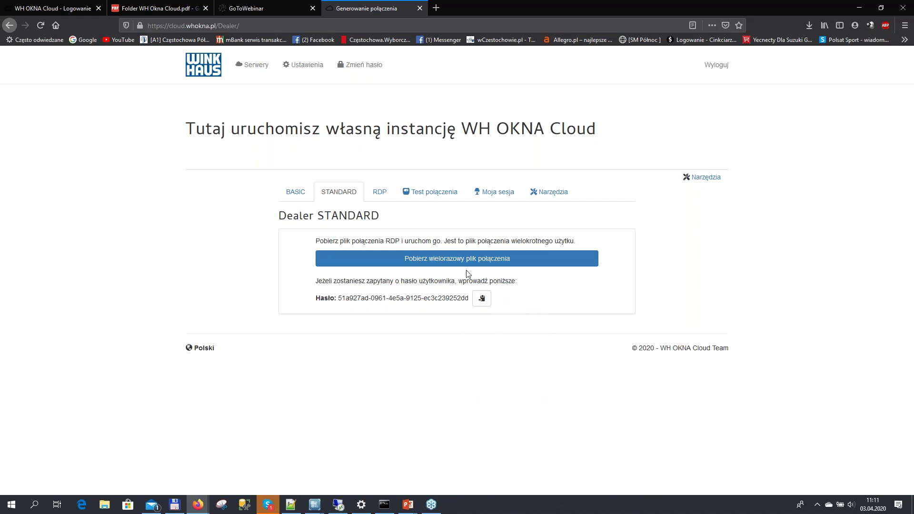
pyautogui.click(457, 258)
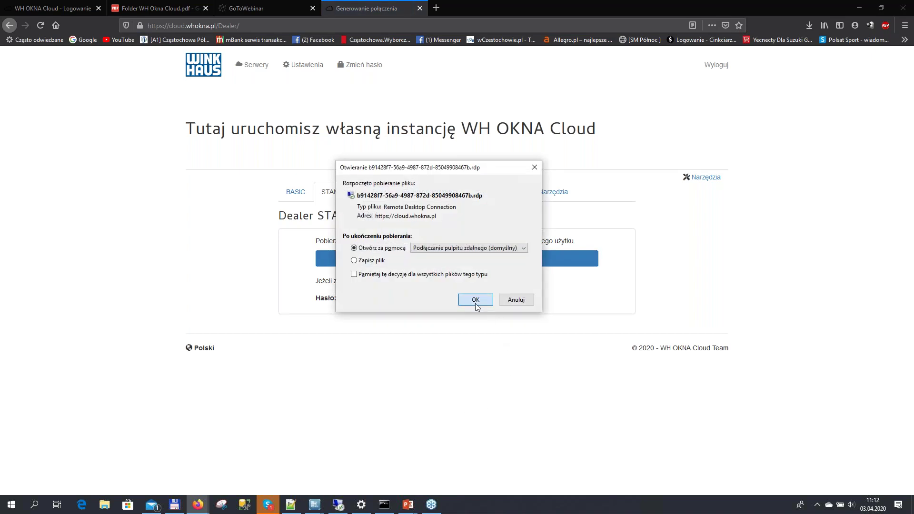
pyautogui.click(476, 302)
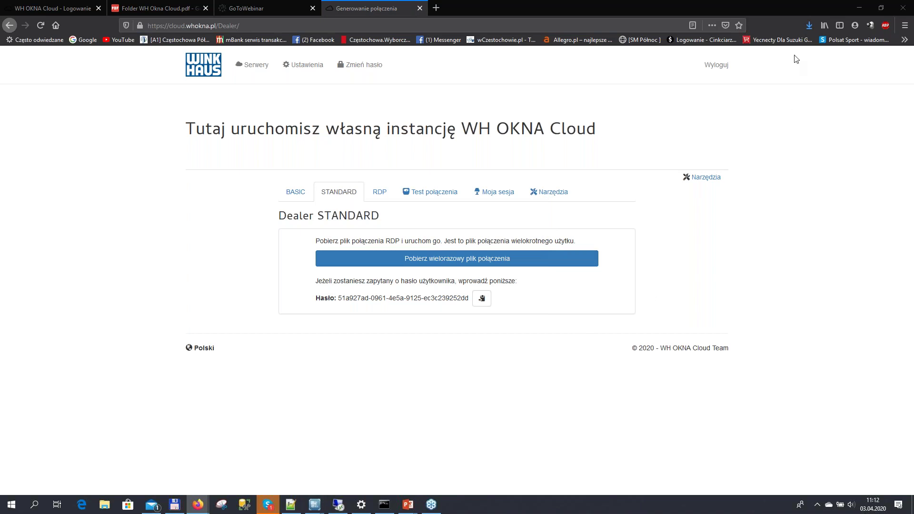
pyautogui.click(582, 411)
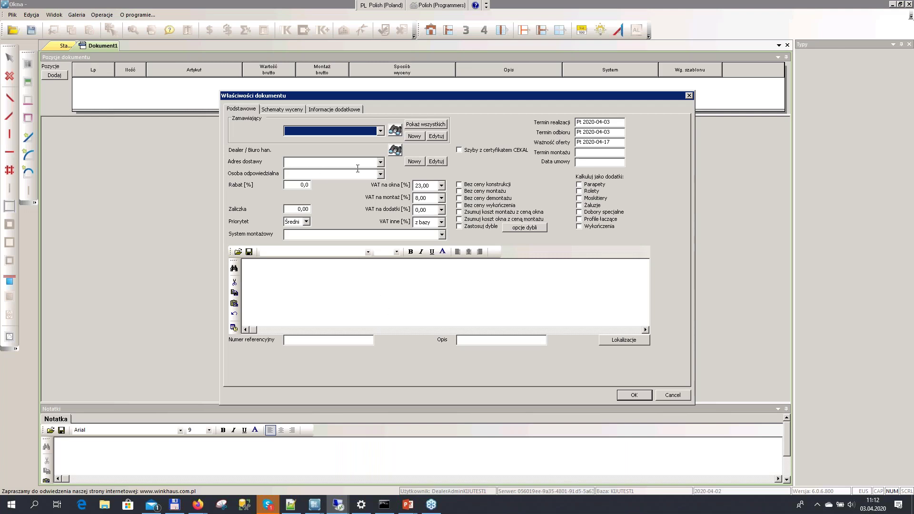
# Load all customers, pick the ordering customer for Dokument1 and confirm its properties
pyautogui.click(381, 131)
pyautogui.click(381, 131)
pyautogui.click(420, 125)
pyautogui.click(380, 131)
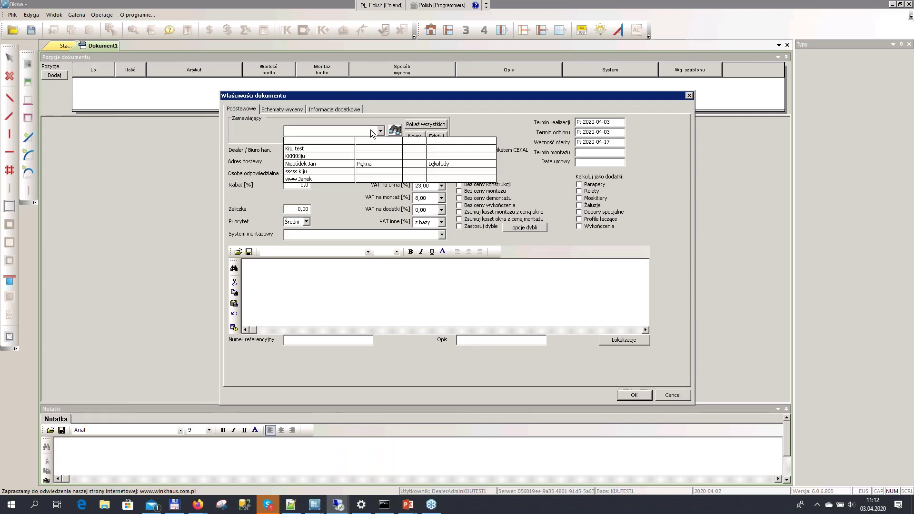
pyautogui.click(330, 164)
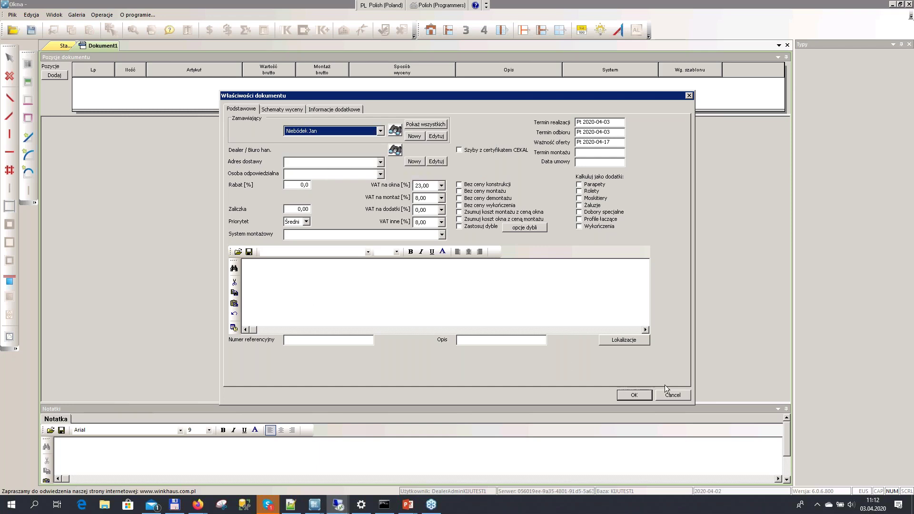
pyautogui.click(633, 395)
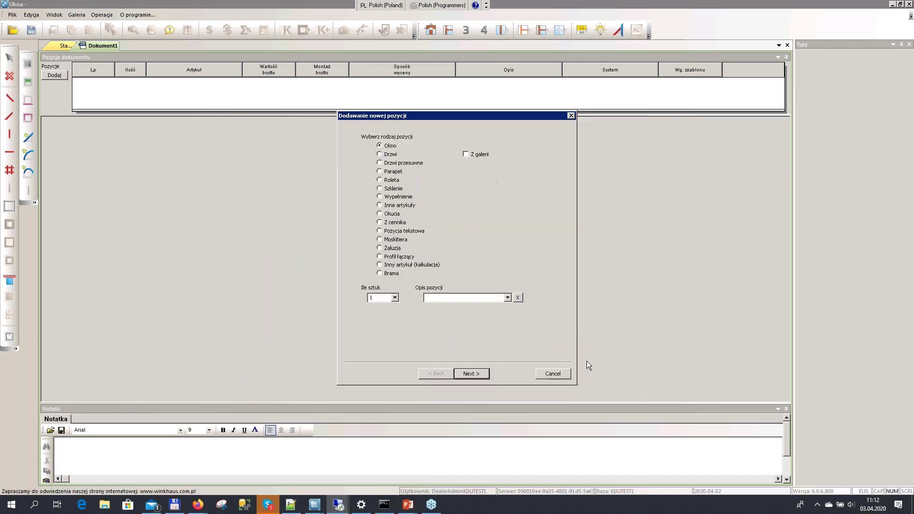
# Create a 1000×1000 window item and place a frame in its outline
pyautogui.click(482, 374)
pyautogui.click(484, 375)
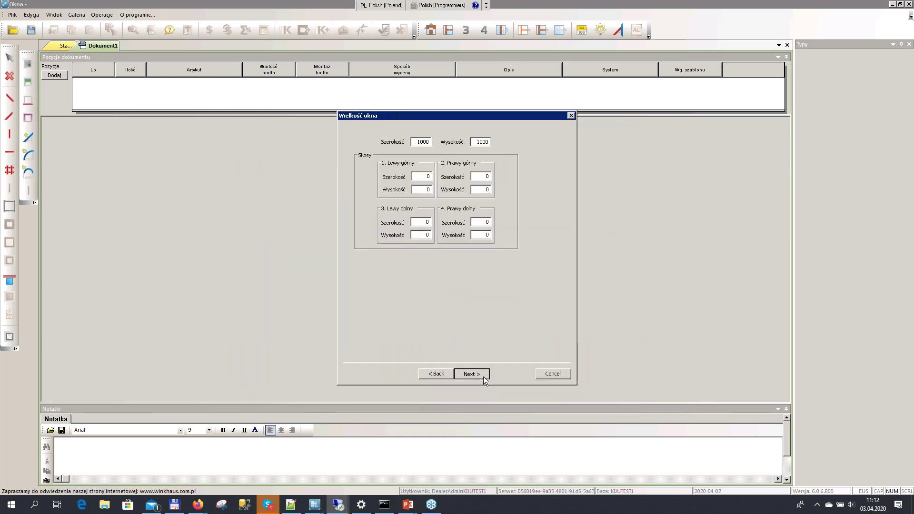
pyautogui.click(507, 376)
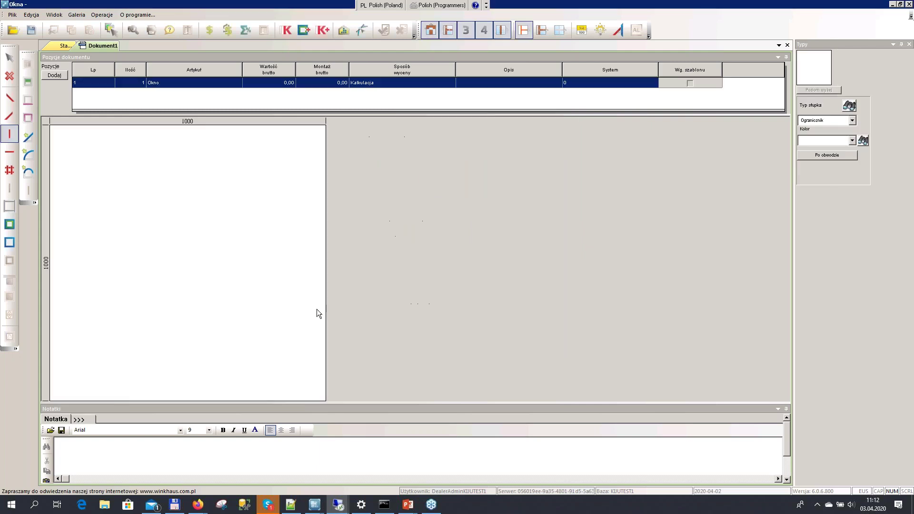
pyautogui.click(9, 224)
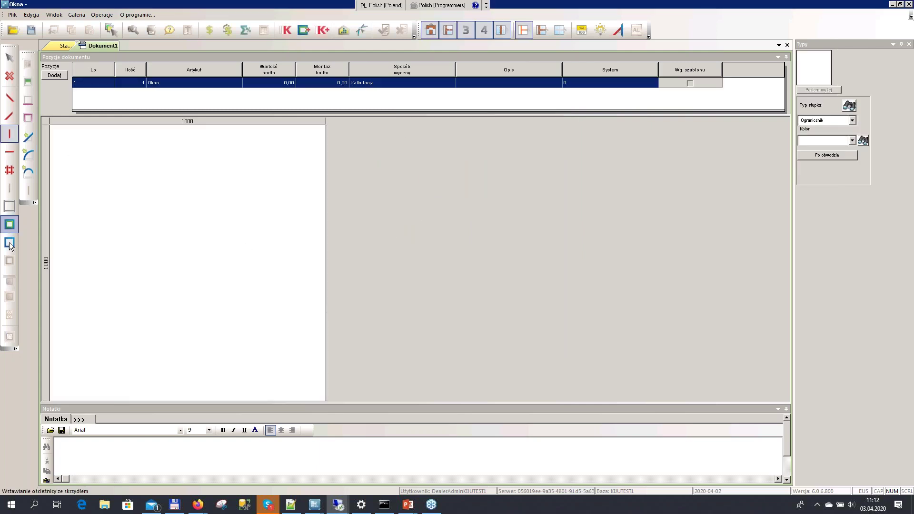
pyautogui.click(167, 248)
pyautogui.rightClick(167, 246)
pyautogui.press('Escape')
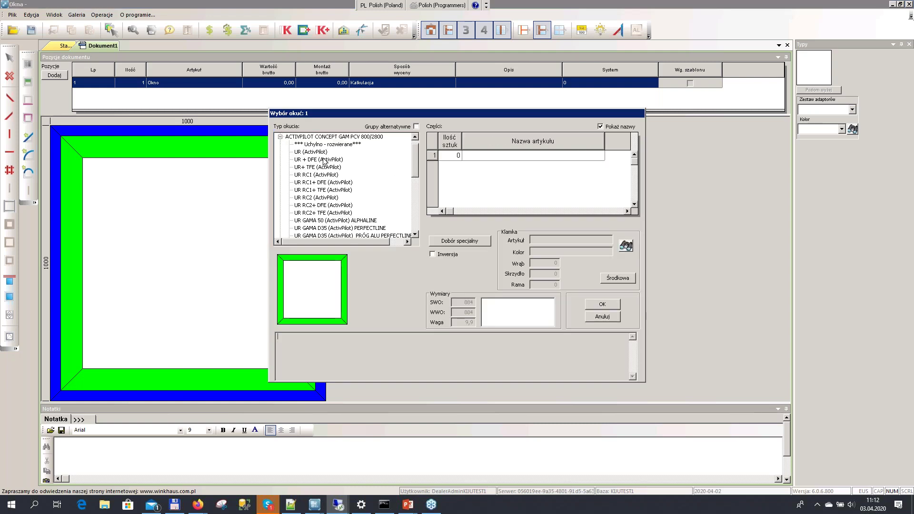
# Give the sash UR+ TFE fittings and fill its opening with glass
pyautogui.click(310, 161)
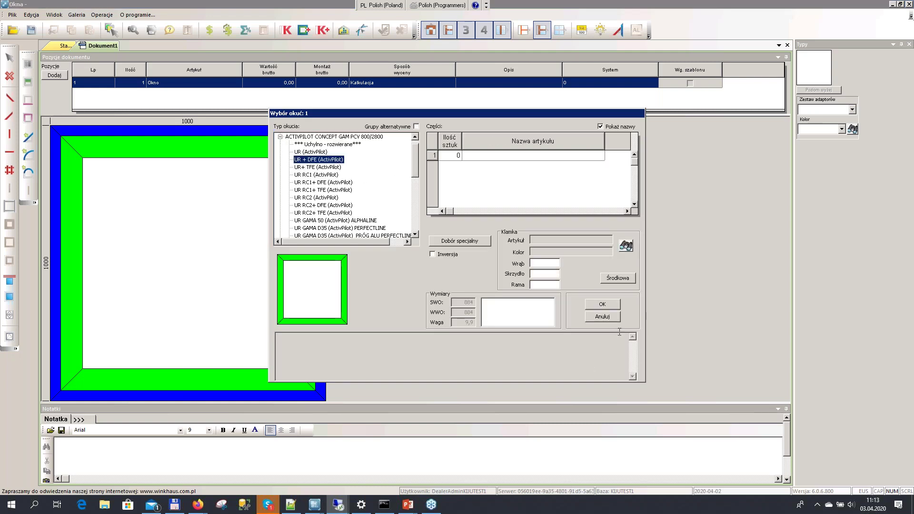
pyautogui.click(311, 167)
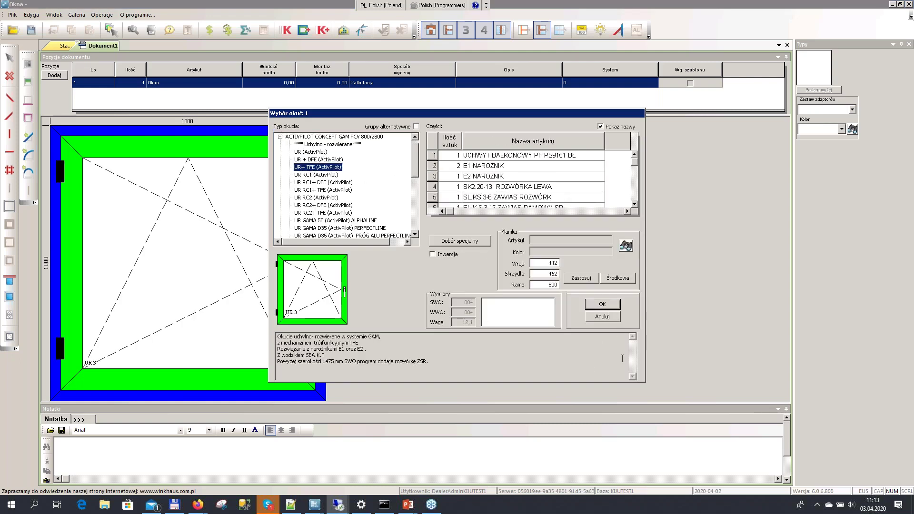
pyautogui.click(611, 308)
pyautogui.click(9, 297)
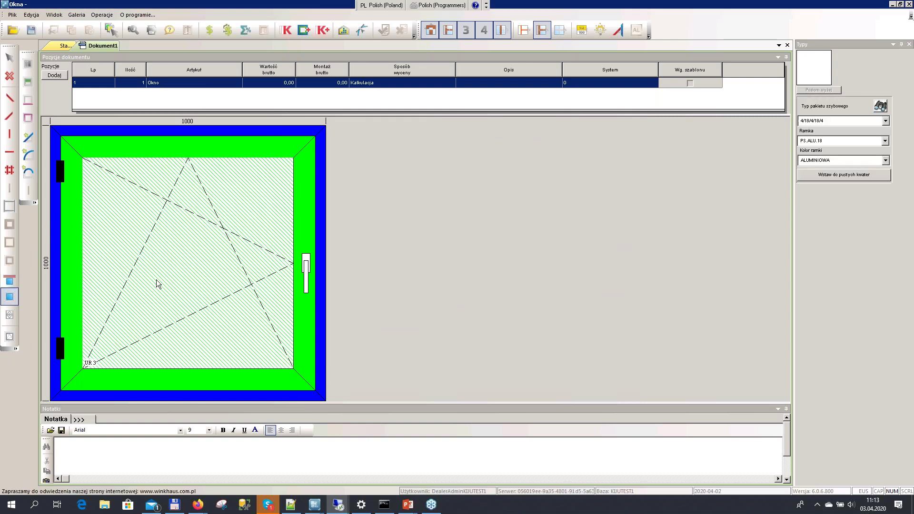
pyautogui.click(232, 240)
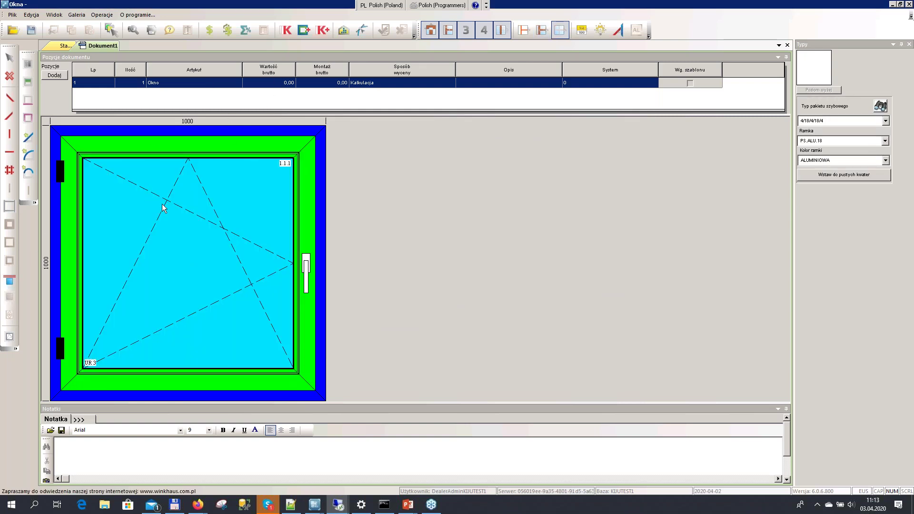
# Save the order as ZLC/0005-, accepting the new price calculation
pyautogui.click(31, 30)
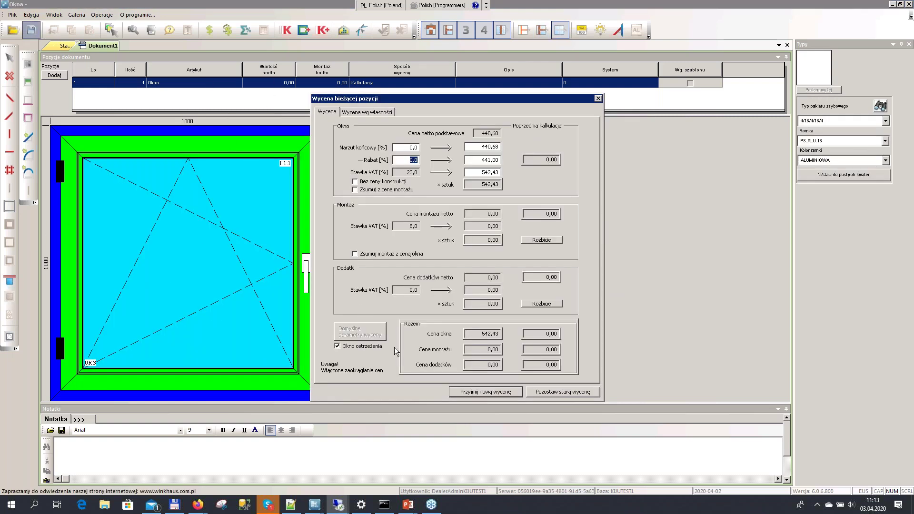
pyautogui.click(477, 392)
pyautogui.click(432, 278)
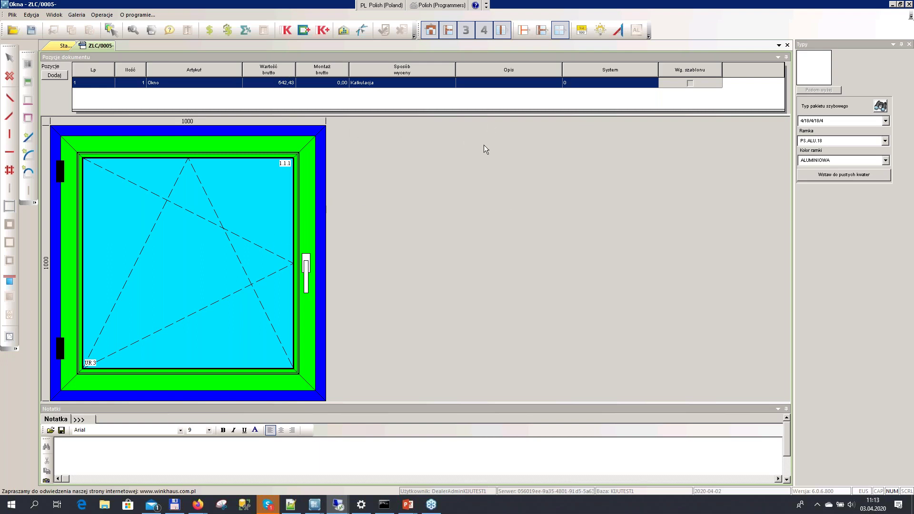
# Close the saved order and connect to the order exchange server from Wyślij lub odbierz zlecenie
pyautogui.click(788, 45)
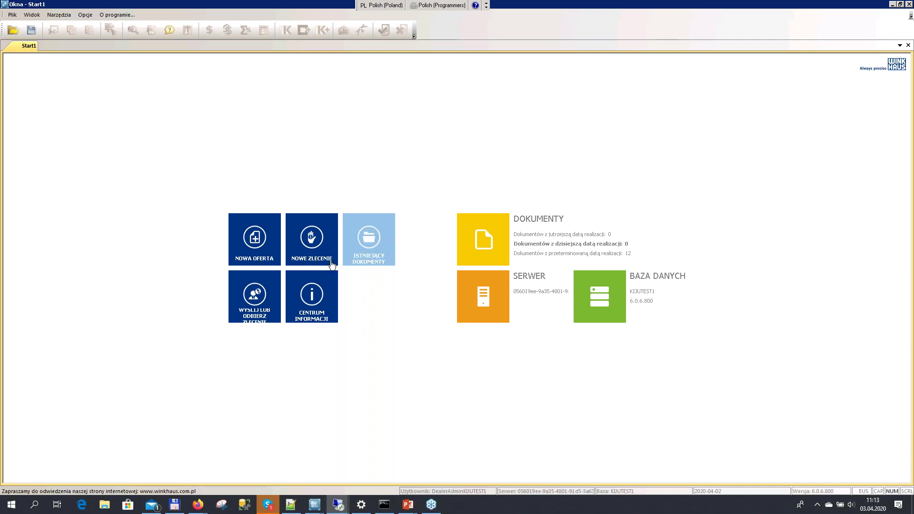
pyautogui.click(254, 298)
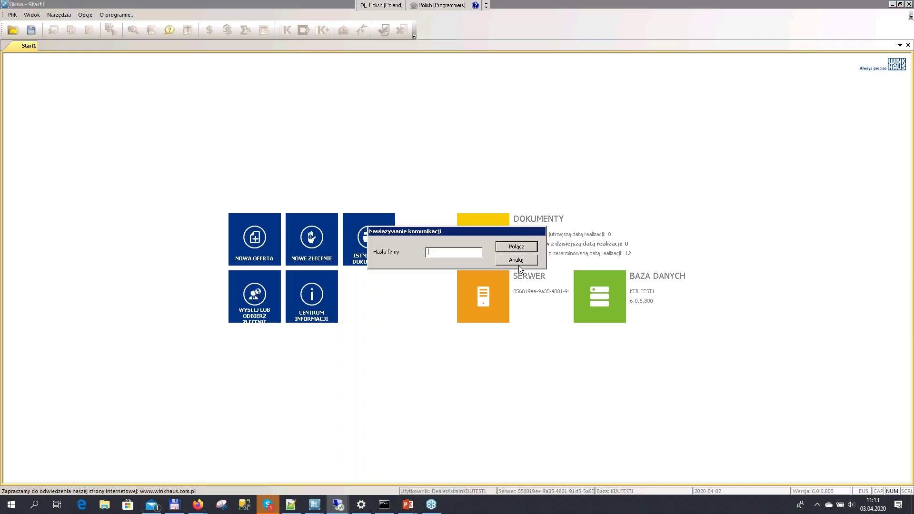
pyautogui.click(524, 247)
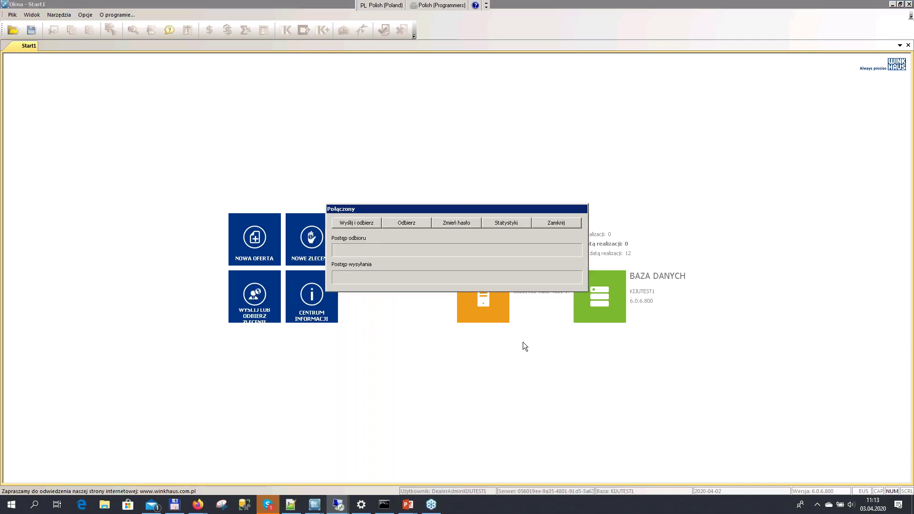
# Bring up the PowerPoint slide show of the WH Okna Cloud communication diagram
pyautogui.moveTo(408, 504)
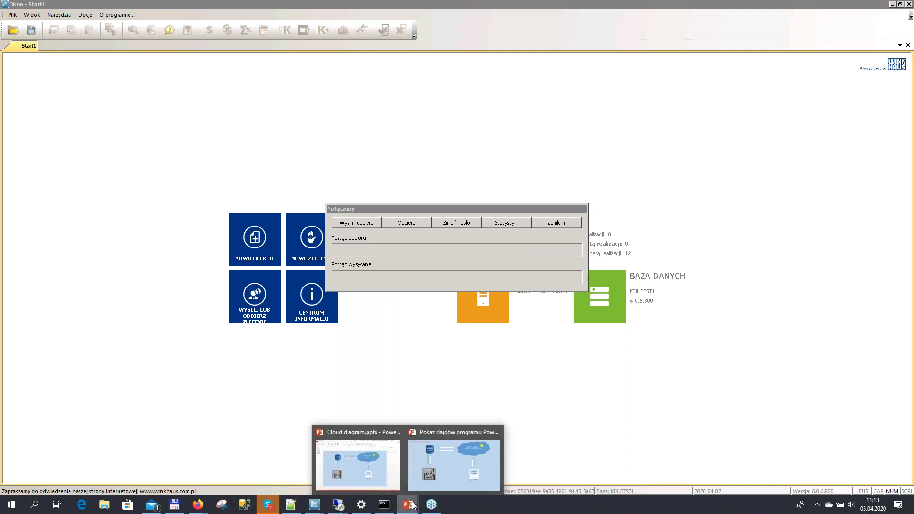
pyautogui.click(433, 487)
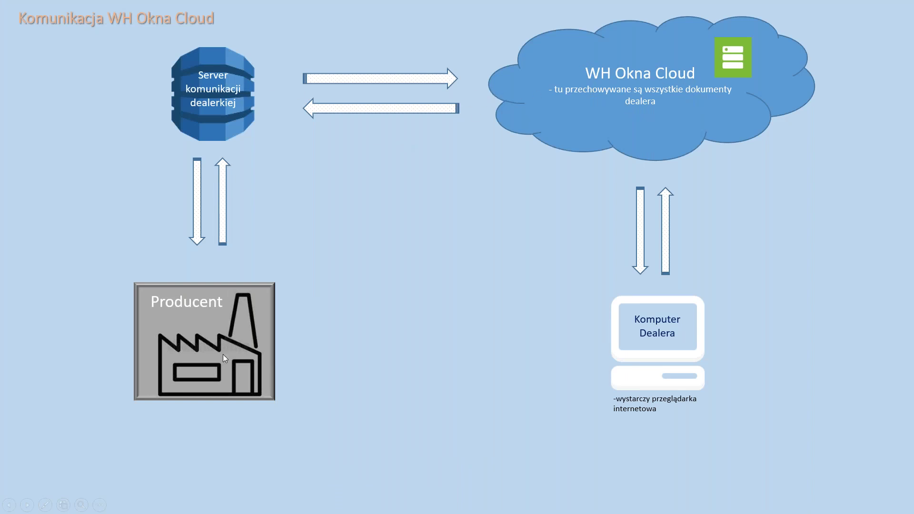
# Send order ZLC/0005- to the producer, then minimise Okna and show the desktop
pyautogui.hotkey('alt', 'Tab')
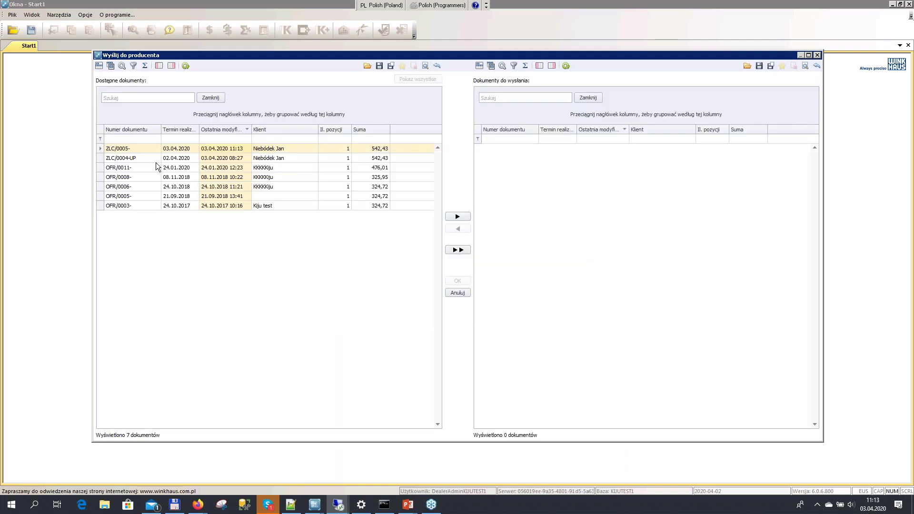
pyautogui.click(127, 147)
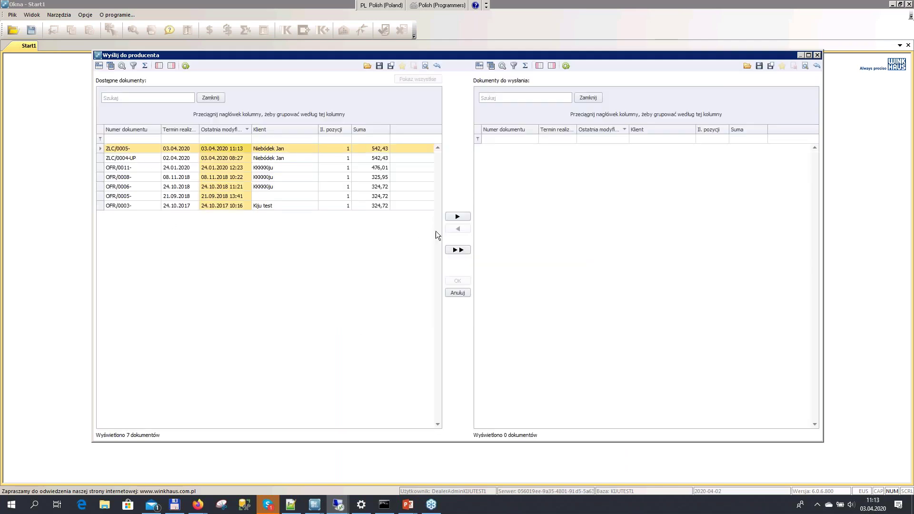
pyautogui.click(456, 218)
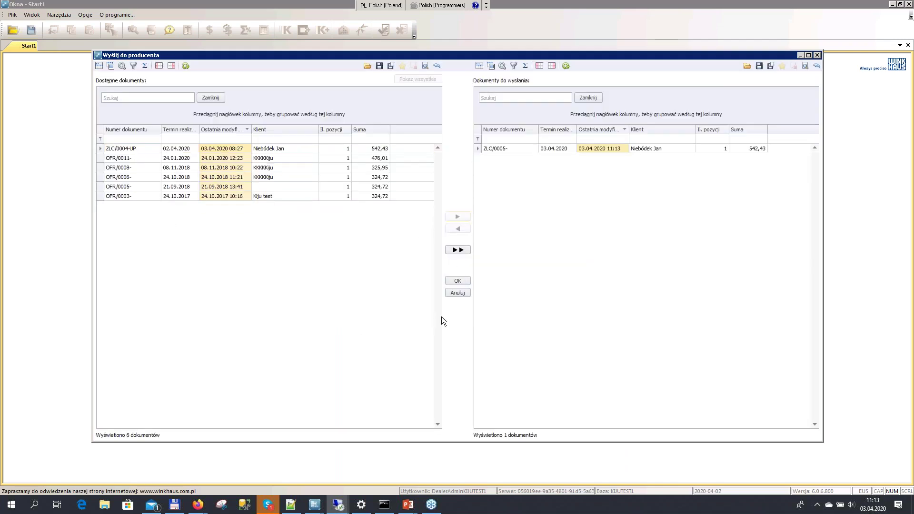
pyautogui.click(461, 281)
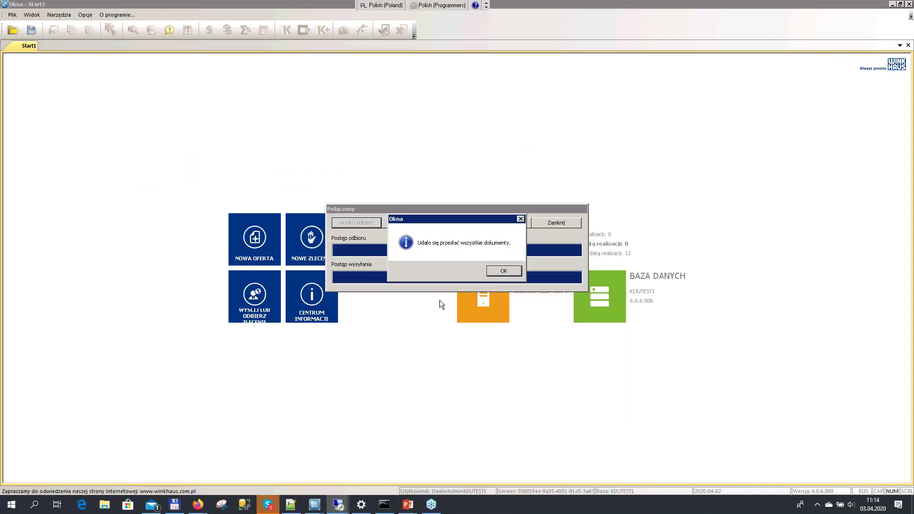
pyautogui.click(504, 270)
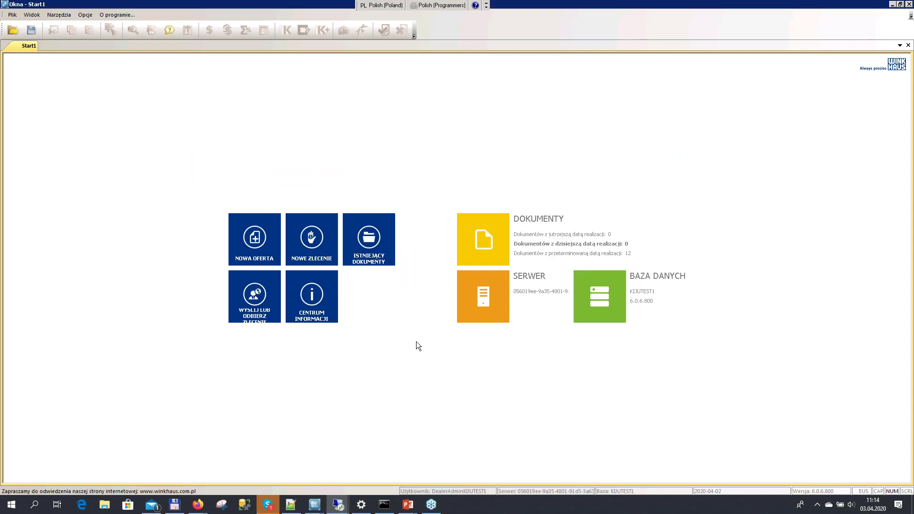
pyautogui.click(892, 5)
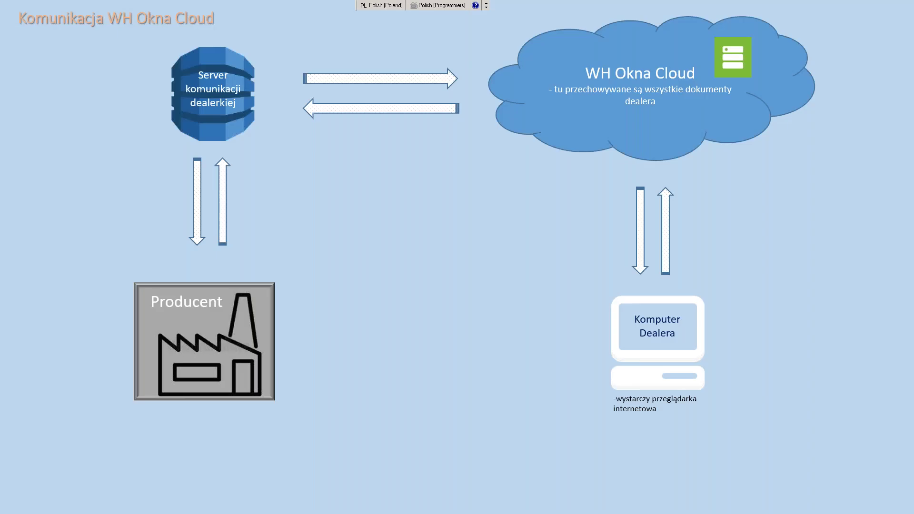
pyautogui.press('super+d')
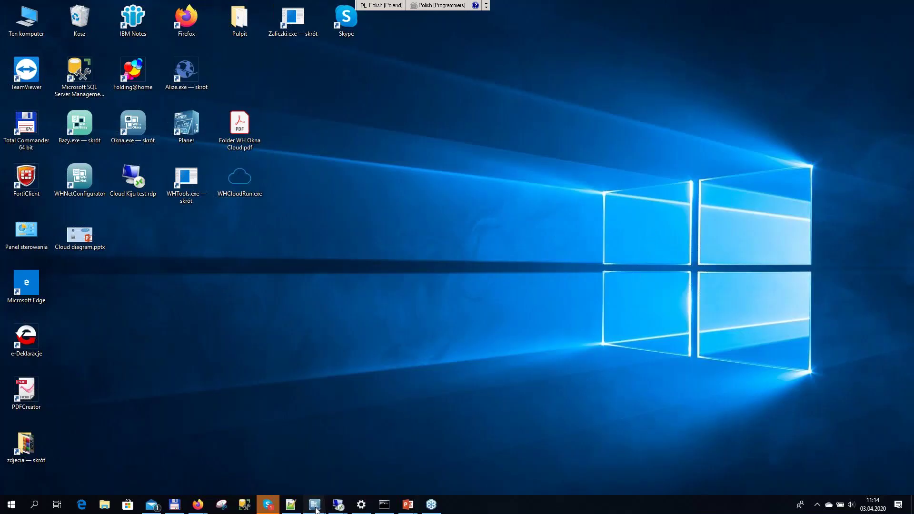
# In the producer's Okna, connect with the company password and receive the dealer's order
pyautogui.moveTo(317, 510)
pyautogui.click(349, 480)
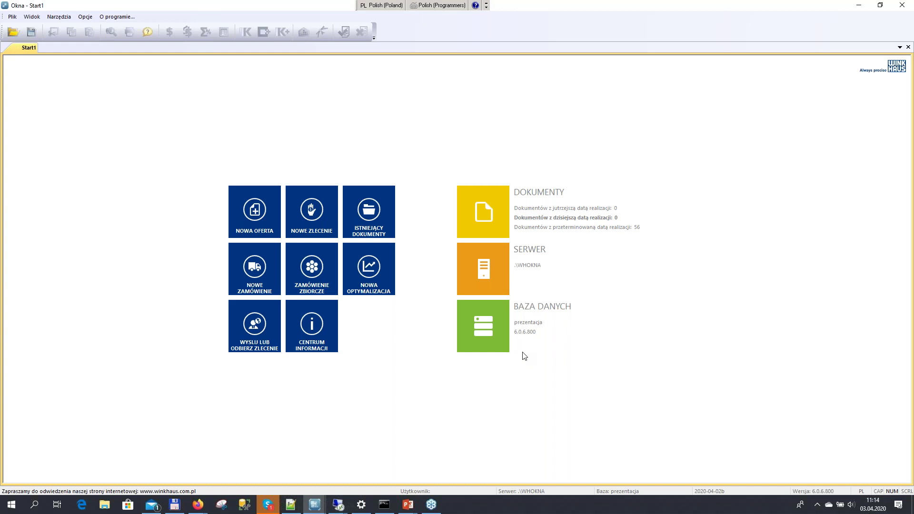
pyautogui.click(259, 336)
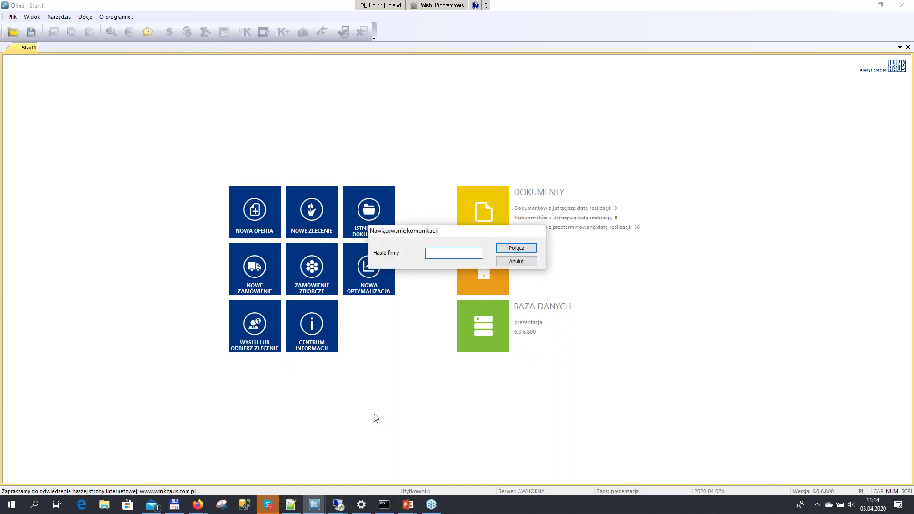
pyautogui.write('•••')
pyautogui.click(520, 250)
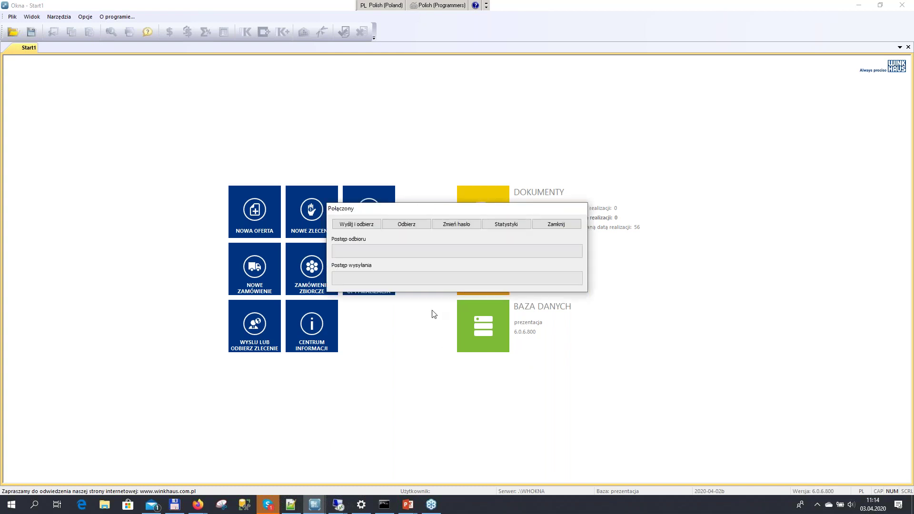
pyautogui.click(418, 225)
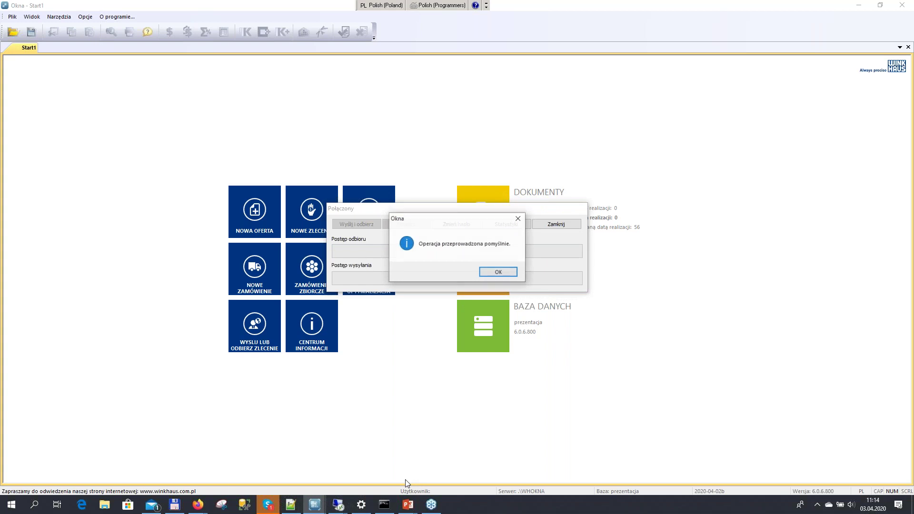
pyautogui.click(506, 276)
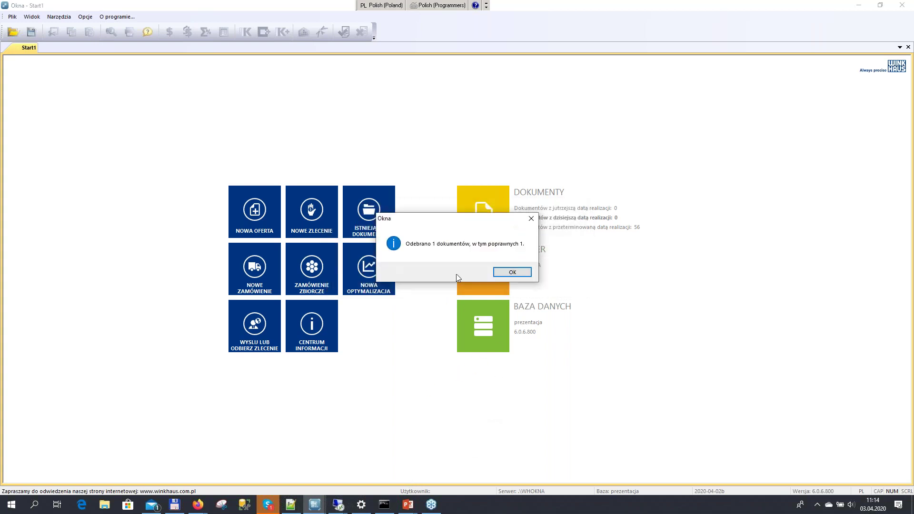
# Open dealer order ZOD-11437077/1 from Zlecenia od dealerów, accepting the default discount
pyautogui.click(503, 270)
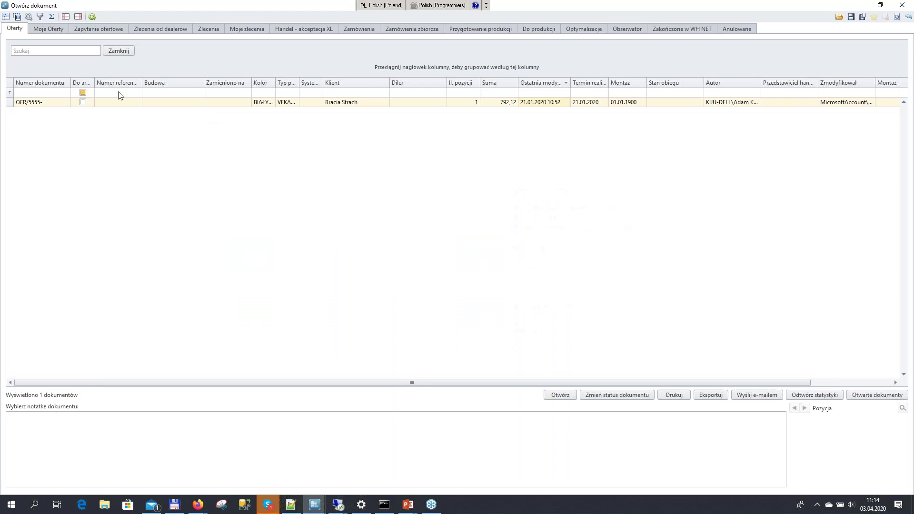
pyautogui.click(109, 30)
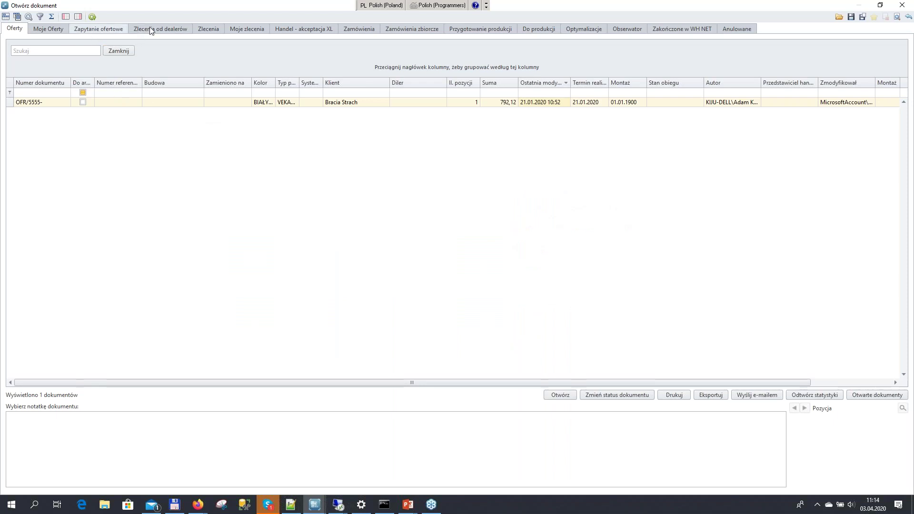
pyautogui.click(150, 30)
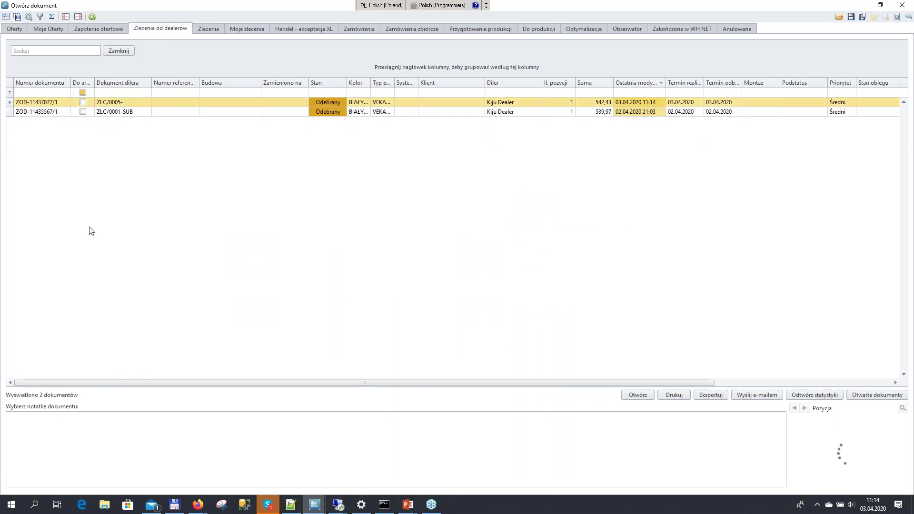
pyautogui.doubleClick(33, 103)
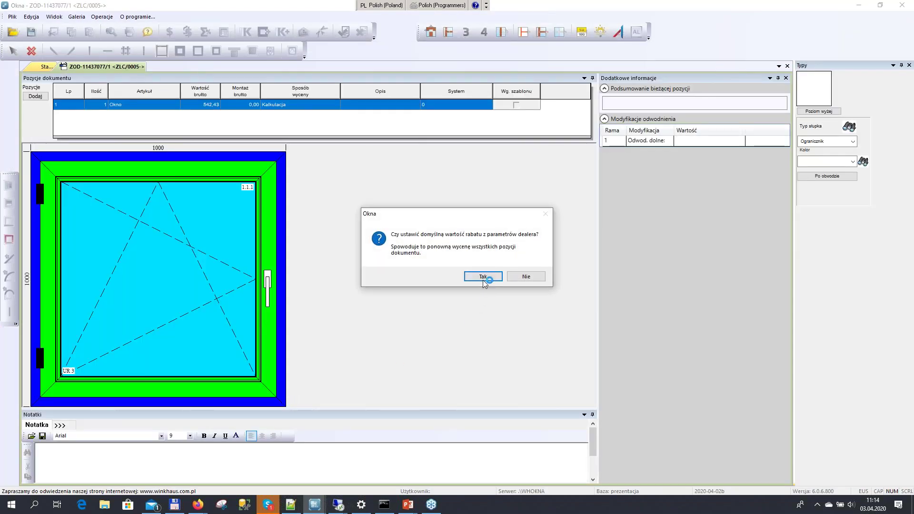
pyautogui.click(484, 280)
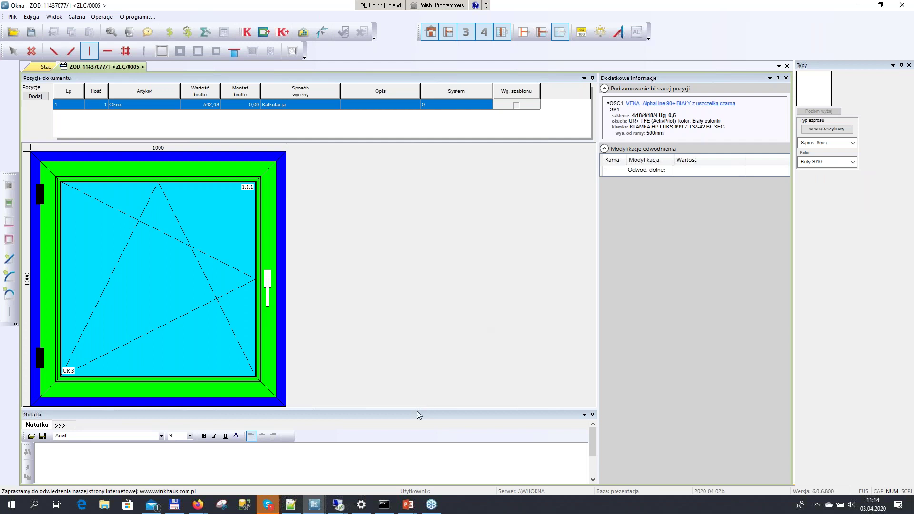
# Write the note 'Dokument wysłany z Cloud' in Notatki and copy it
pyautogui.moveTo(417, 409); pyautogui.dragTo(429, 341)
pyautogui.click(229, 421)
pyautogui.click(88, 266)
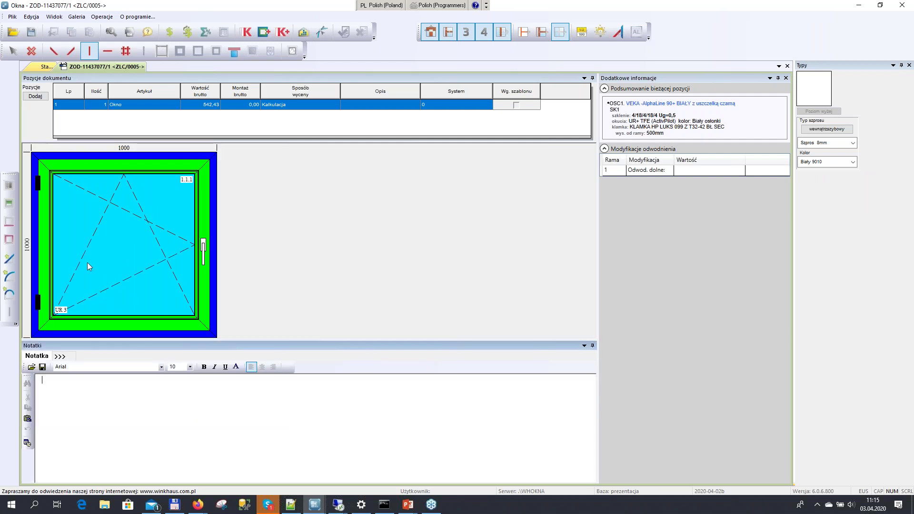
pyautogui.write('Dokument wysłany z Cloud')
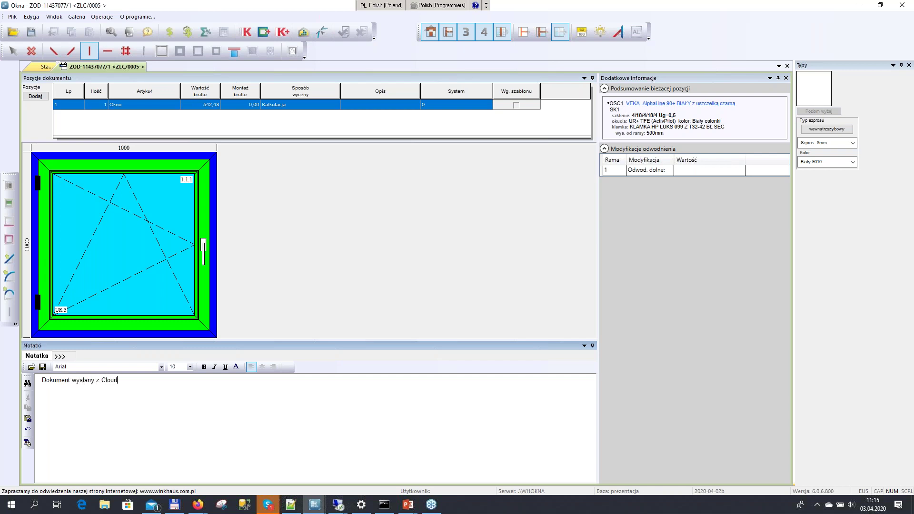
pyautogui.hotkey('ctrl', 'a')
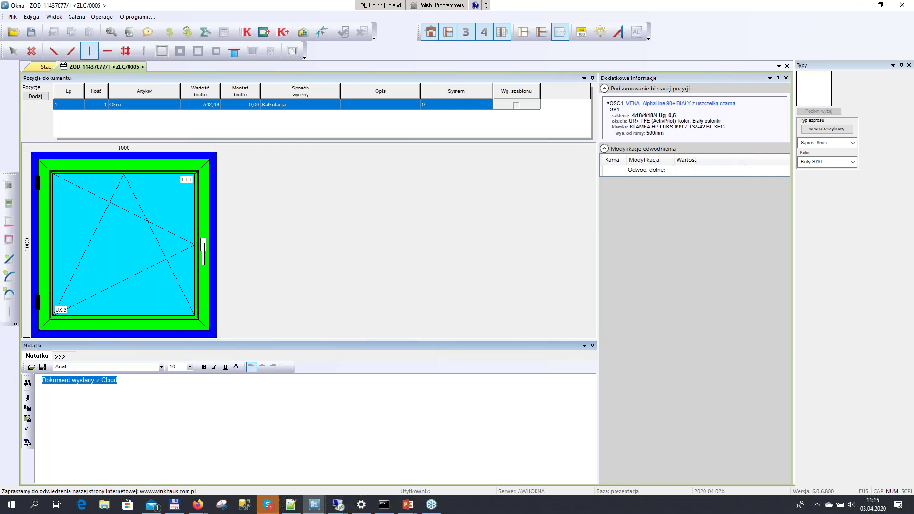
pyautogui.rightClick(52, 381)
pyautogui.click(74, 398)
pyautogui.click(13, 51)
# Paste the note into document properties and format it Microsoft JhengHei UI Light, size 20
pyautogui.click(12, 17)
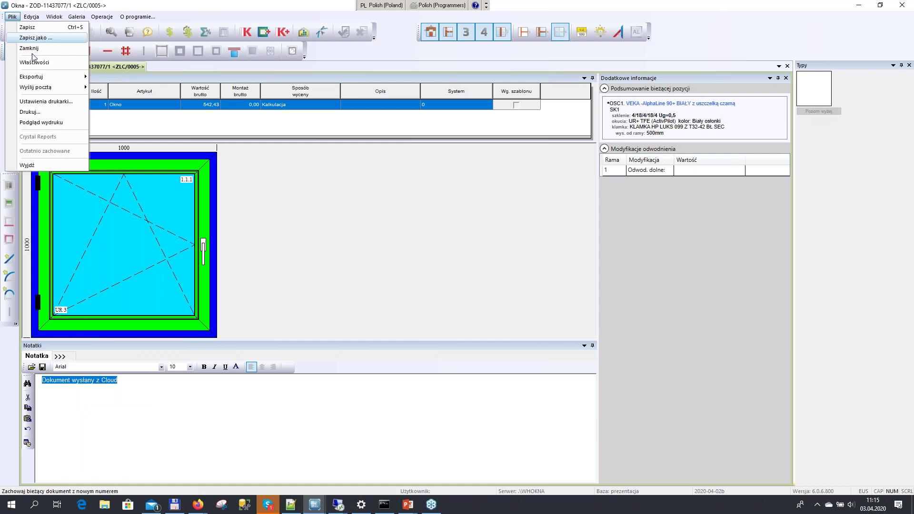
pyautogui.press('Escape')
pyautogui.doubleClick(339, 309)
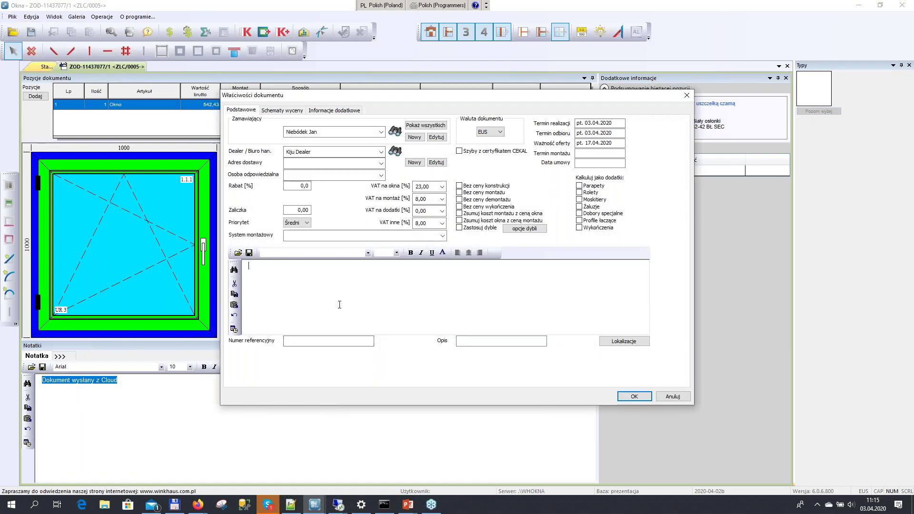
pyautogui.hotkey('ctrl', 'v')
pyautogui.hotkey('ctrl', 'a')
pyautogui.click(368, 253)
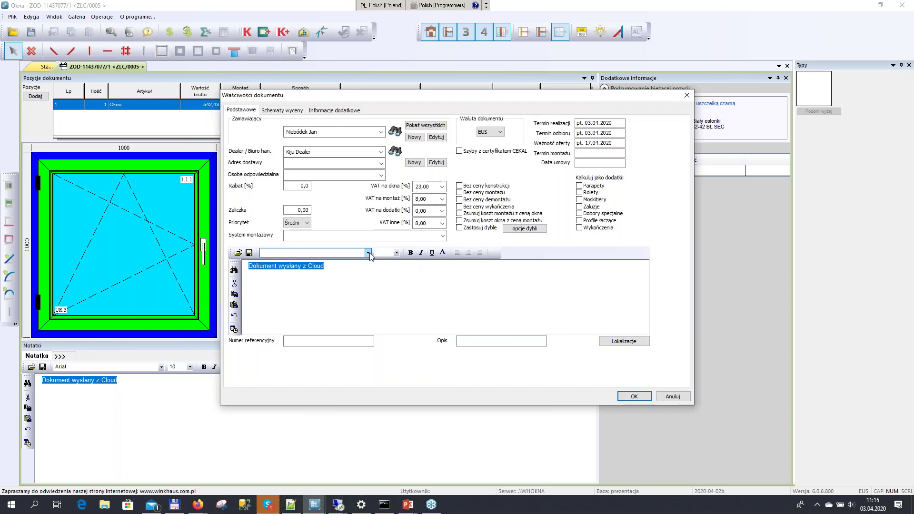
pyautogui.scroll(3, 335, 292)
pyautogui.click(324, 299)
pyautogui.click(397, 253)
pyautogui.click(383, 305)
pyautogui.click(397, 253)
pyautogui.click(398, 301)
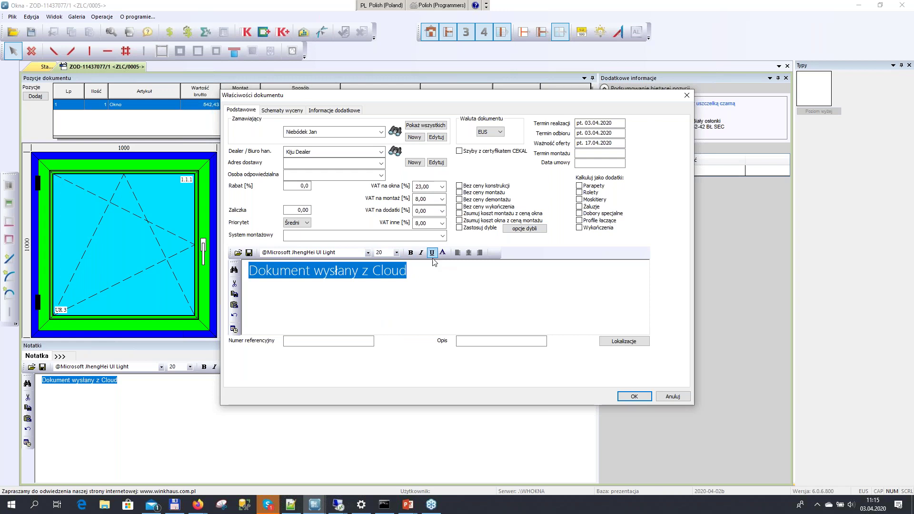
pyautogui.click(417, 286)
# Accept the dealer's order, save it as ZLC/0034- and close the document
pyautogui.click(636, 397)
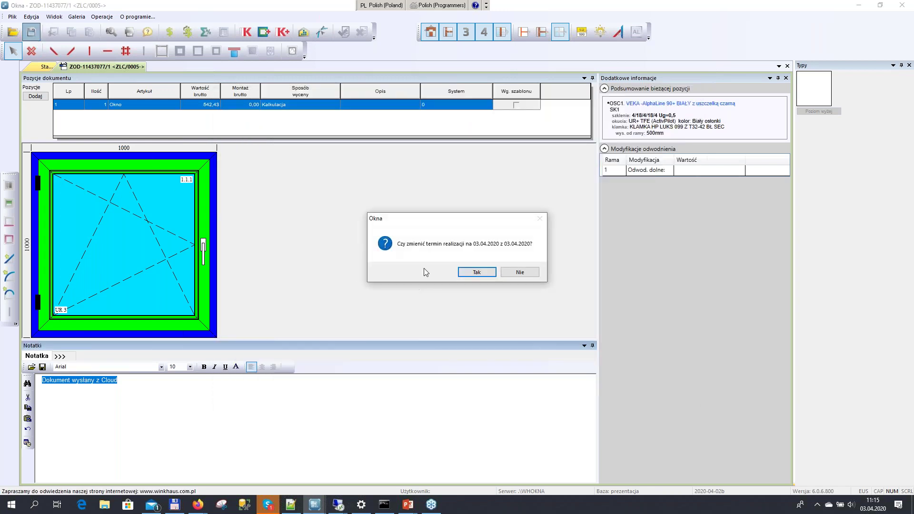
pyautogui.click(486, 275)
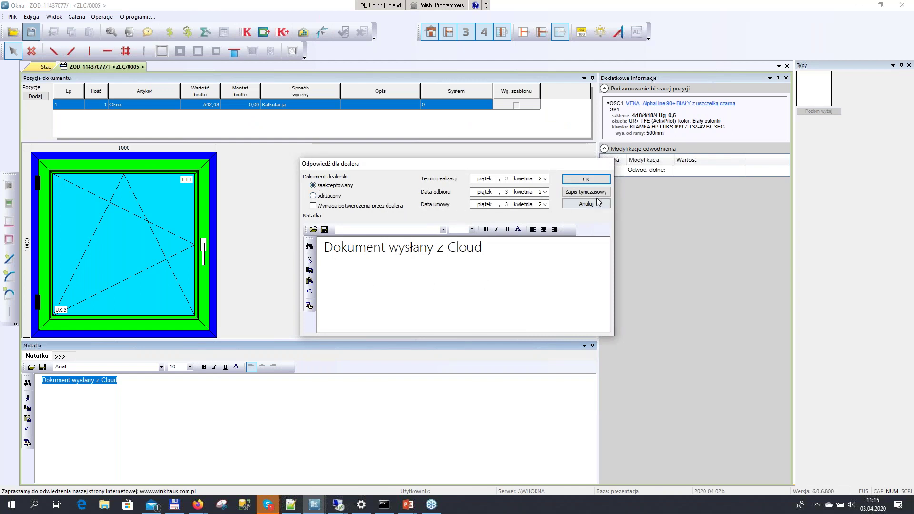
pyautogui.click(594, 180)
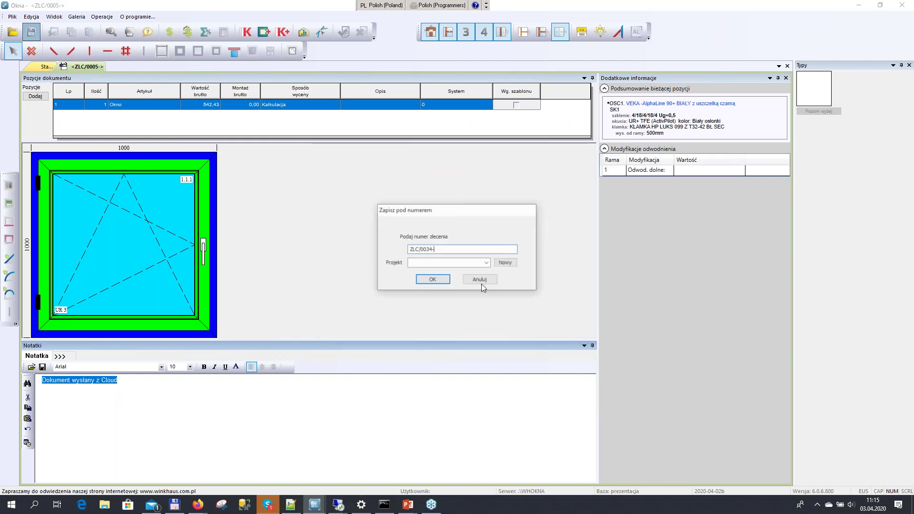
pyautogui.click(440, 282)
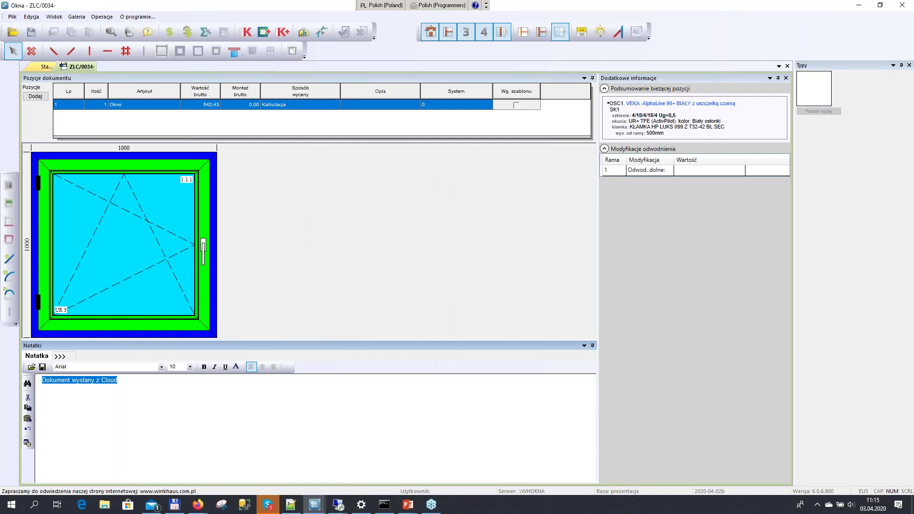
pyautogui.click(31, 32)
pyautogui.click(481, 275)
pyautogui.click(787, 66)
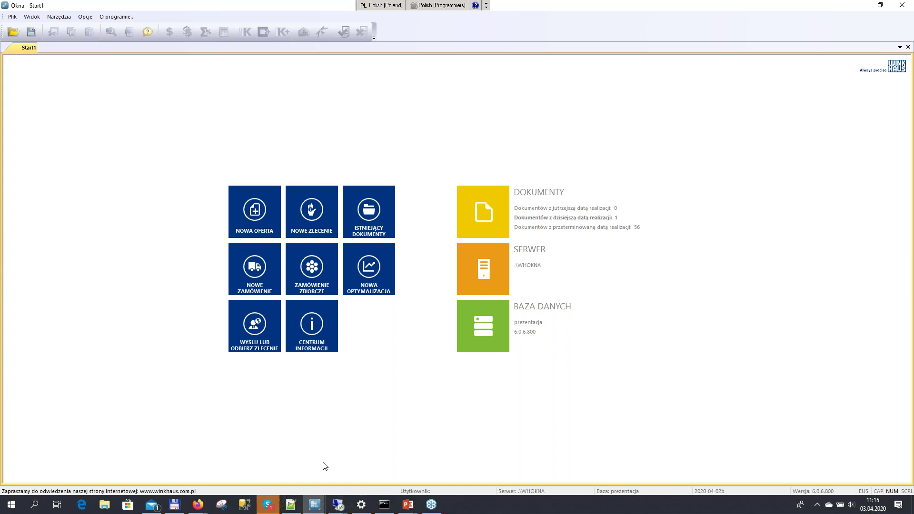
# Connect to the exchange server with the company password and transfer all documents, confirming success
pyautogui.click(257, 340)
pyautogui.write('******')
pyautogui.click(510, 247)
pyautogui.click(360, 224)
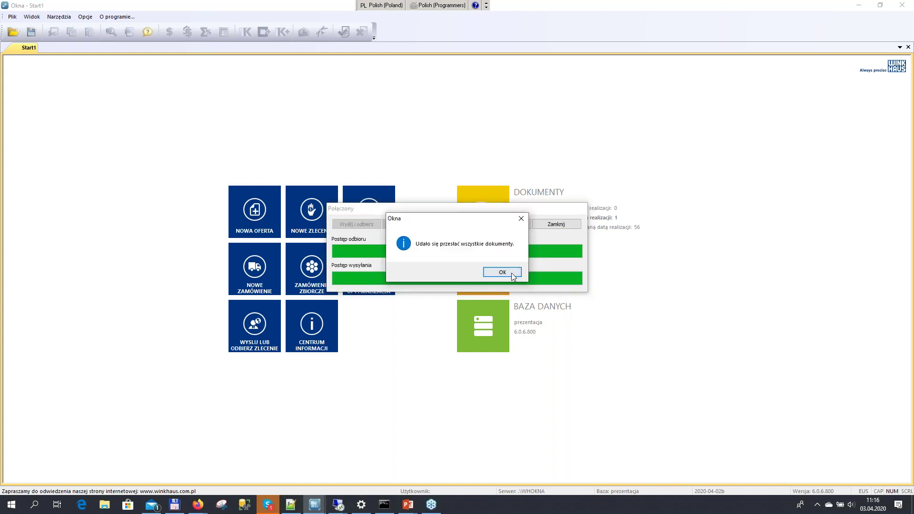
pyautogui.click(502, 273)
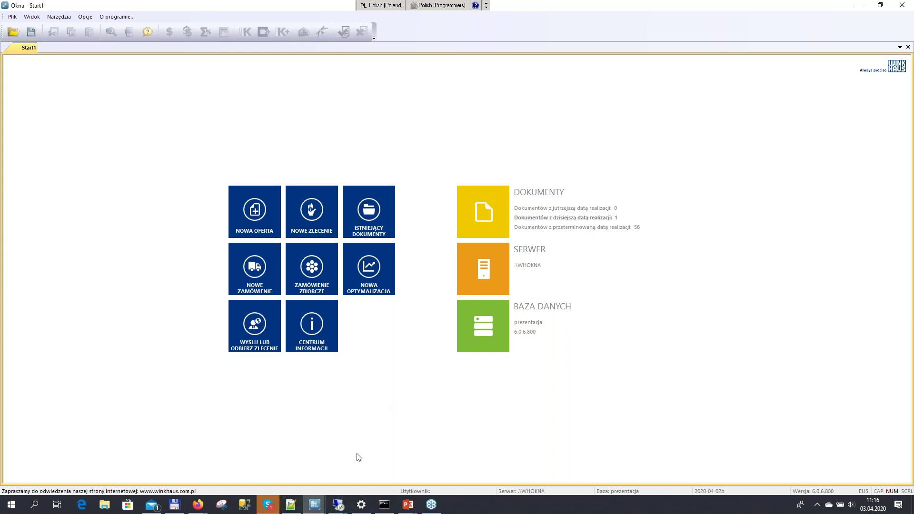
# Bring the cloud Okna Start1 window to the front from the taskbar
pyautogui.click(197, 505)
pyautogui.moveTo(338, 505)
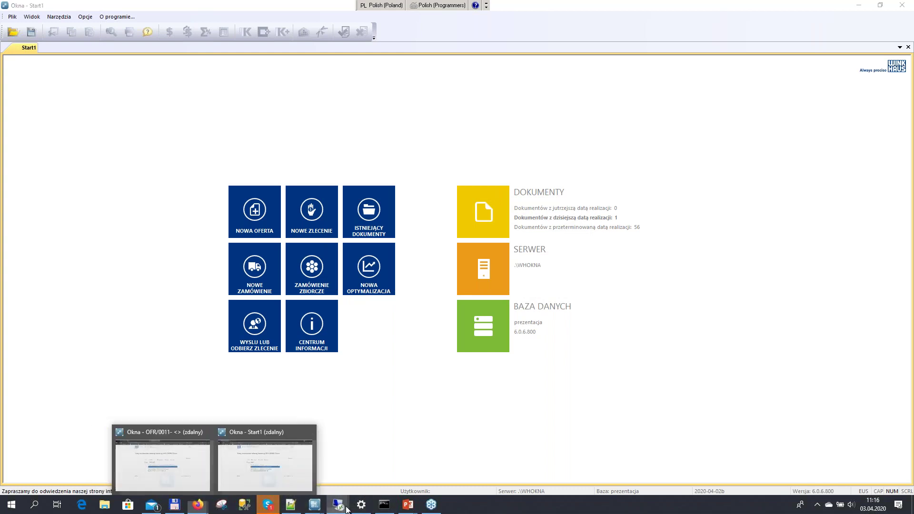
pyautogui.moveTo(315, 479)
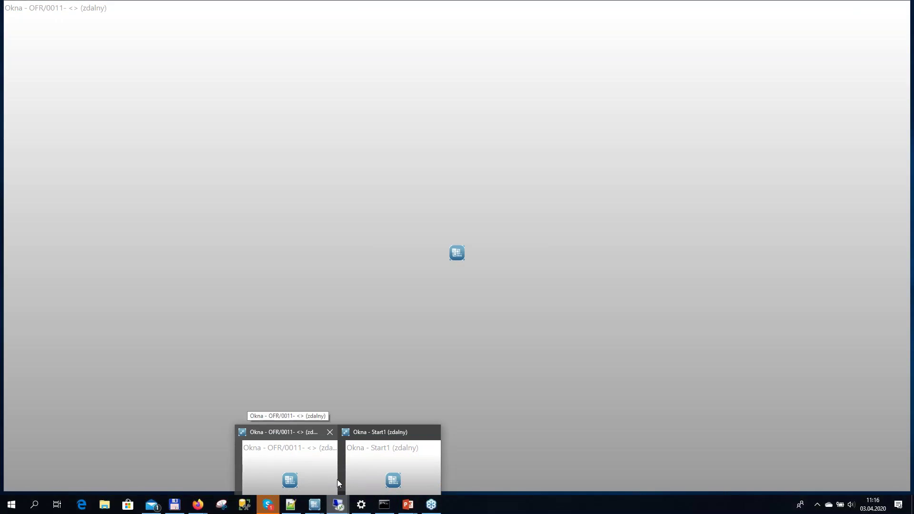
pyautogui.click(358, 473)
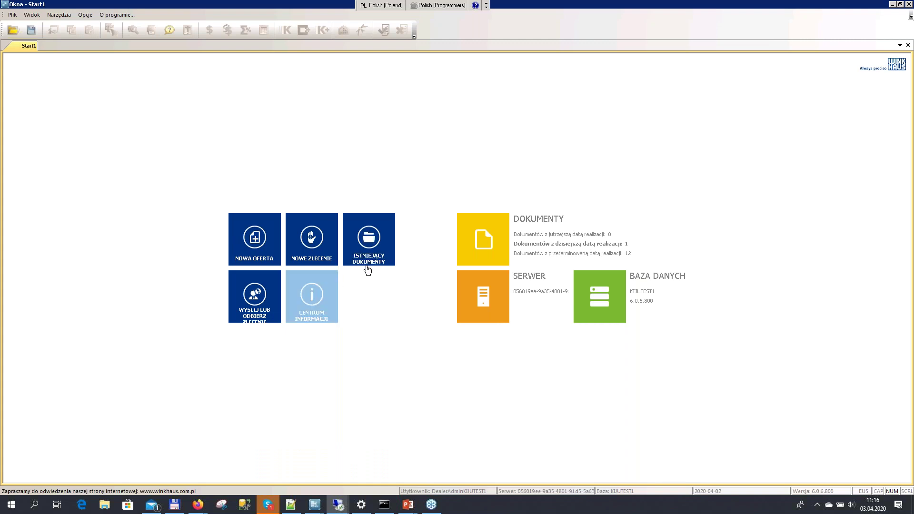
# Review the Zlecenia list among existing documents, then bring up the company password prompt
pyautogui.click(386, 249)
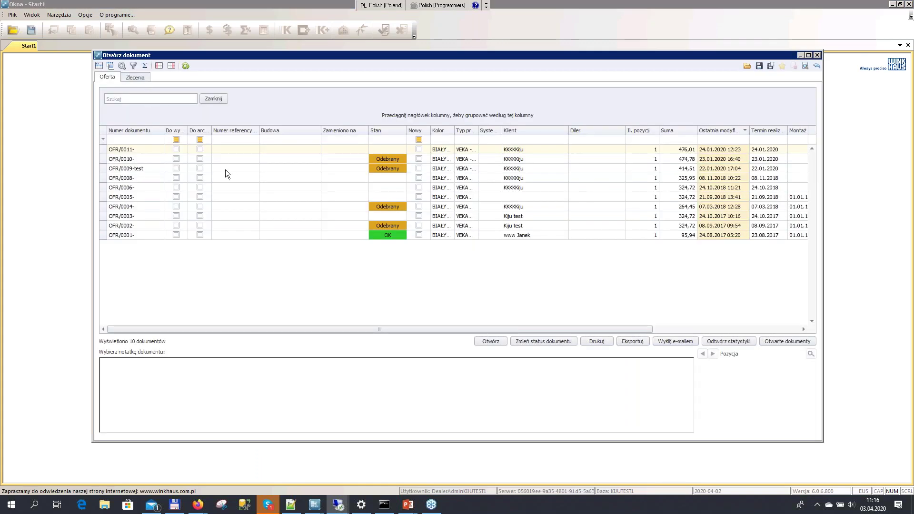
pyautogui.hotkey('ctrl', 'Tab')
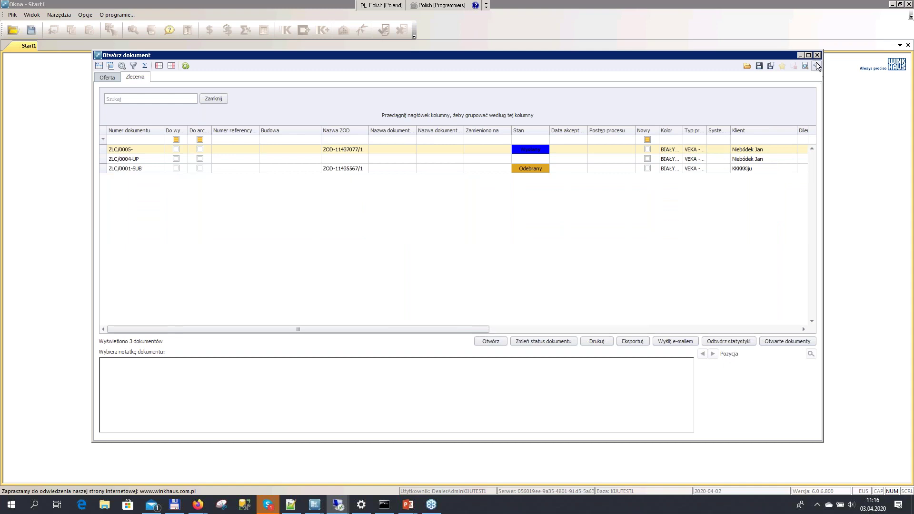
pyautogui.click(817, 55)
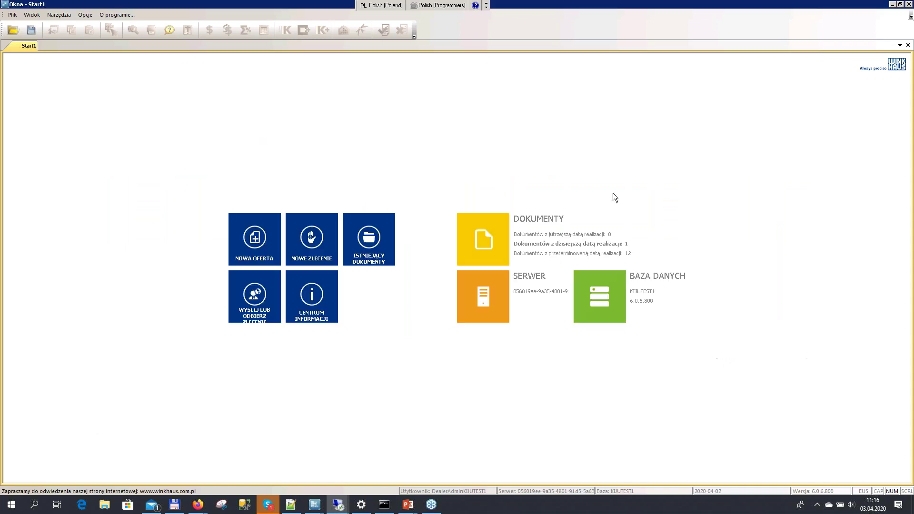
pyautogui.click(265, 318)
# Connect and receive the returned order, confirming 1 document received and 1 correct
pyautogui.click(525, 246)
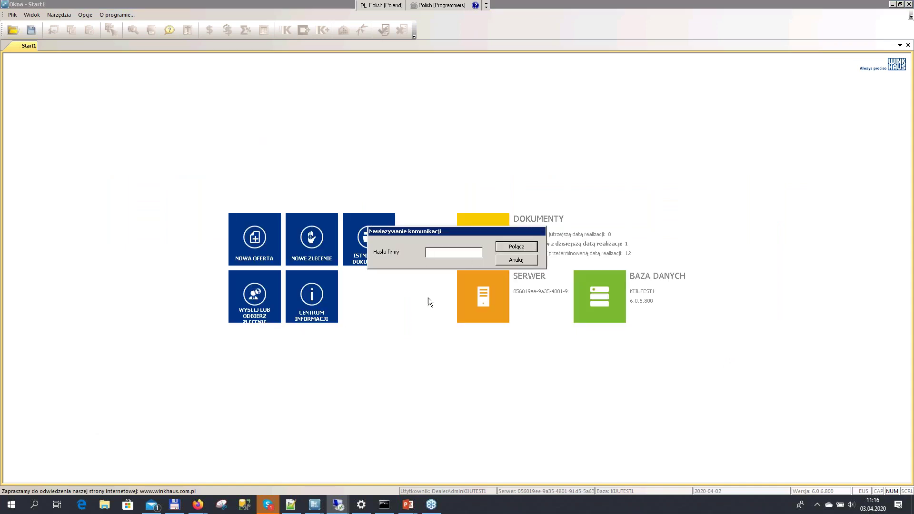
pyautogui.click(367, 225)
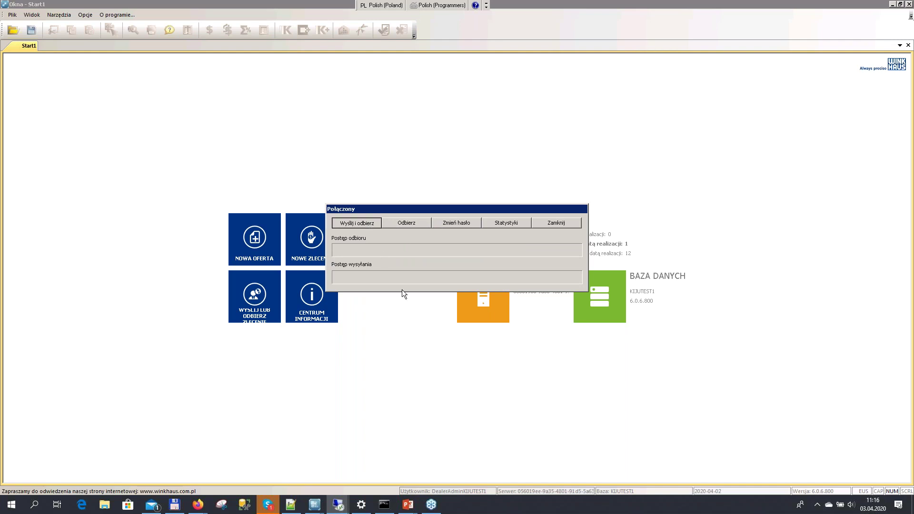
pyautogui.click(457, 292)
pyautogui.click(396, 227)
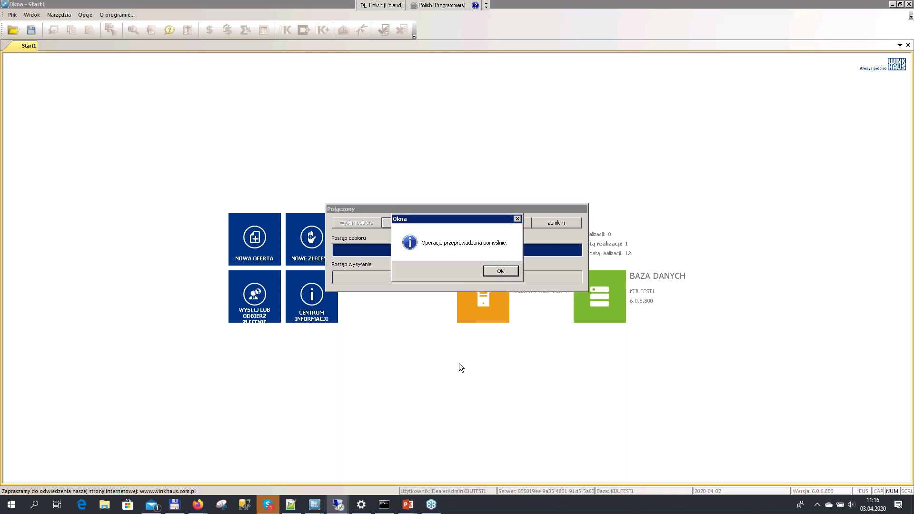
pyautogui.click(501, 272)
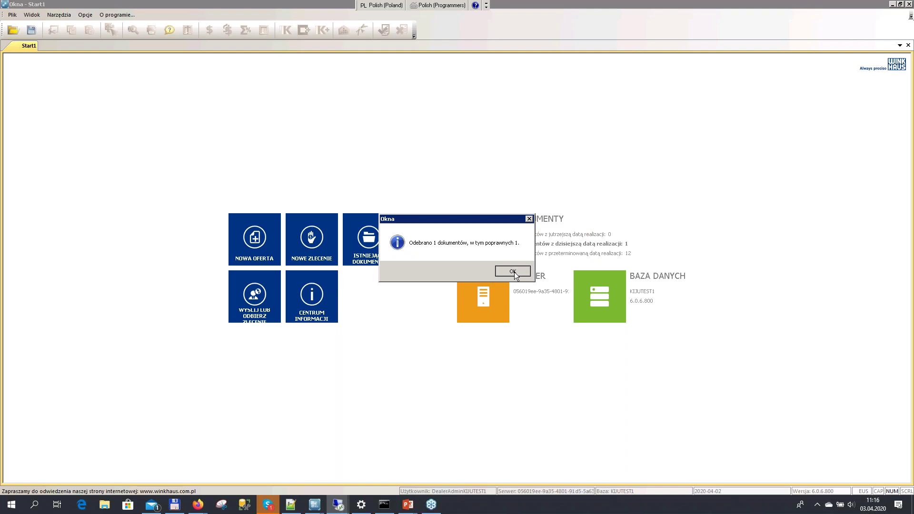
pyautogui.click(513, 272)
# Check order ZLC/0005- shows OK with note 'Dokument wysłany z Cloud', then close the list
pyautogui.click(379, 240)
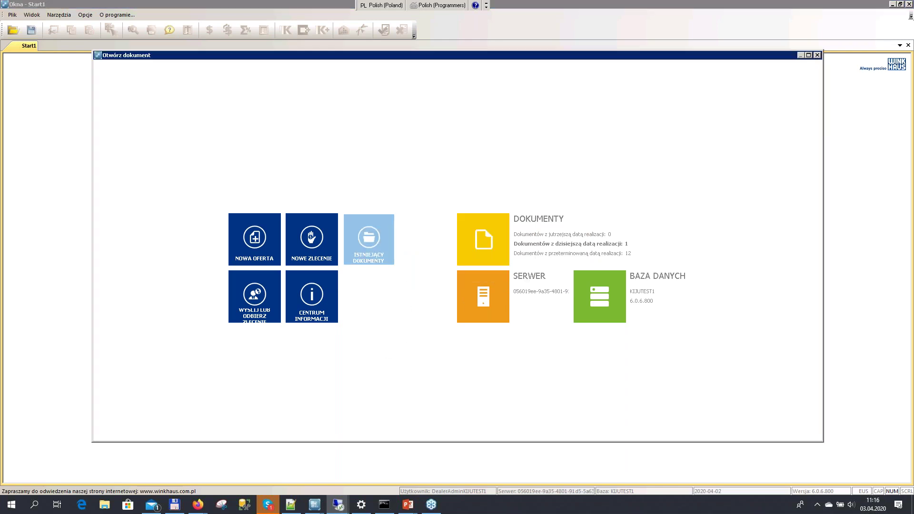
pyautogui.click(147, 149)
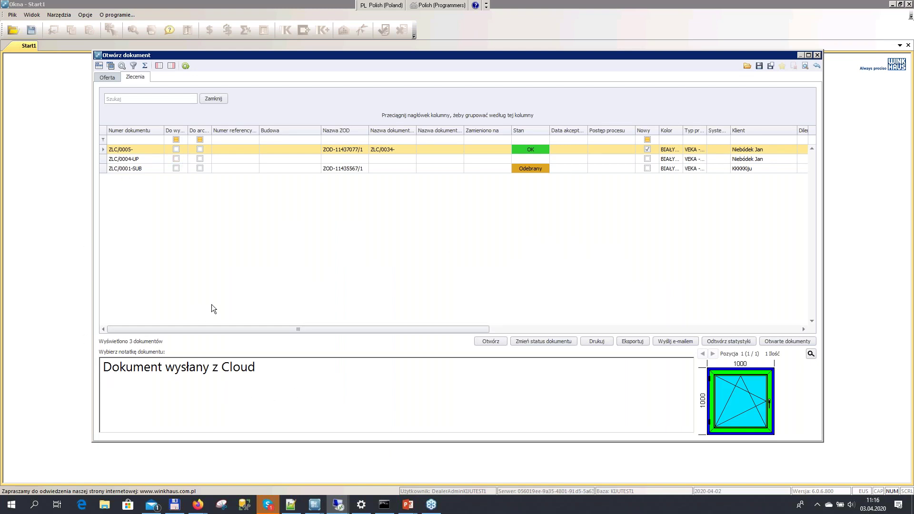
pyautogui.moveTo(261, 376); pyautogui.dragTo(144, 372)
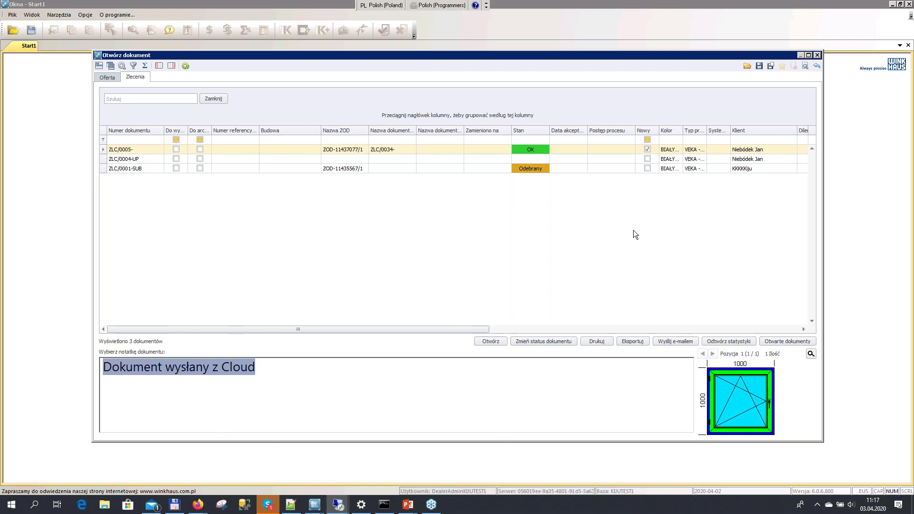
pyautogui.click(818, 55)
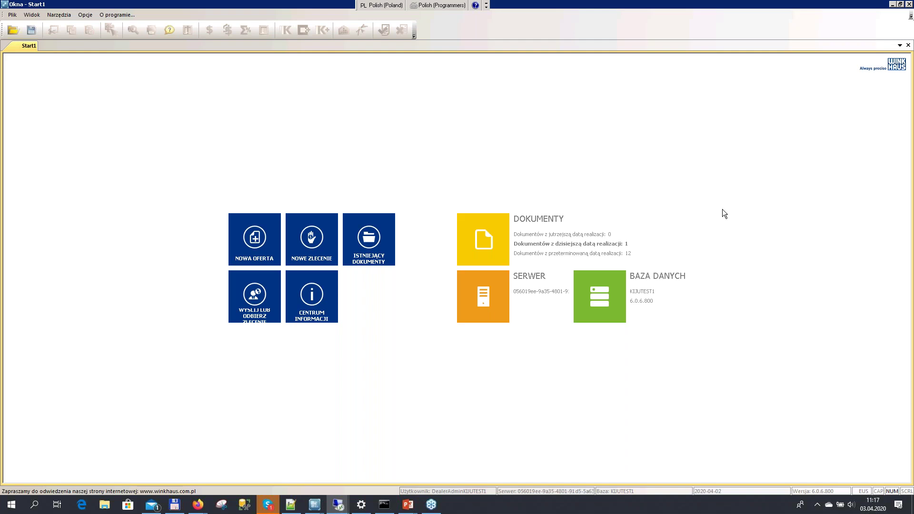
# Return to the PowerPoint slideshow and advance to the WH Okna Cloud group-of-employees slide
pyautogui.moveTo(408, 505)
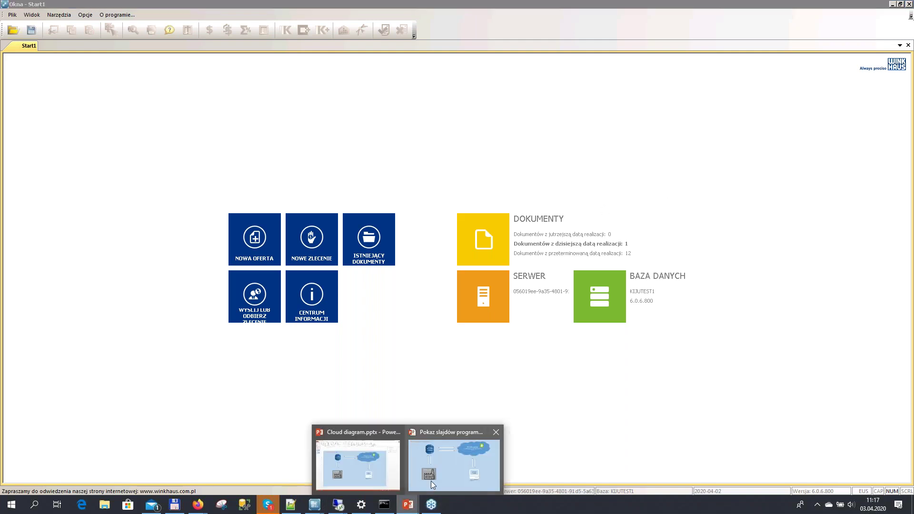
pyautogui.click(434, 474)
pyautogui.press('Right')
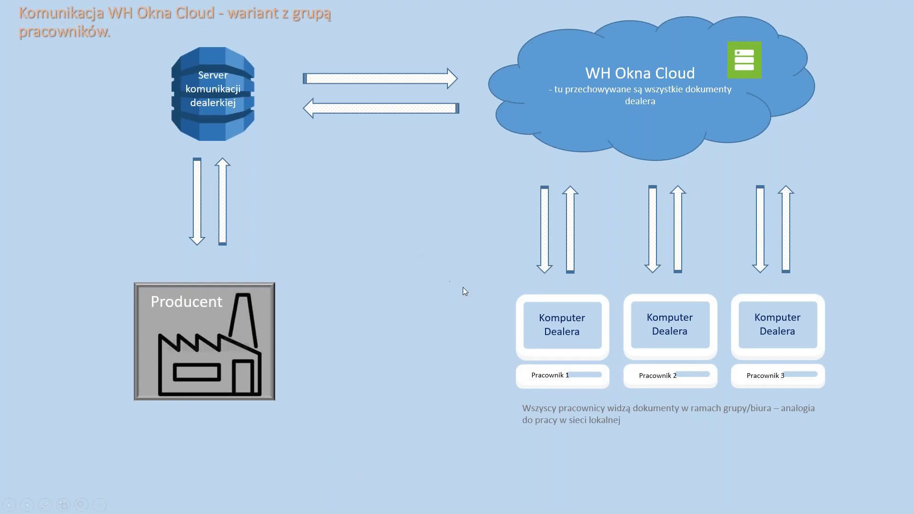
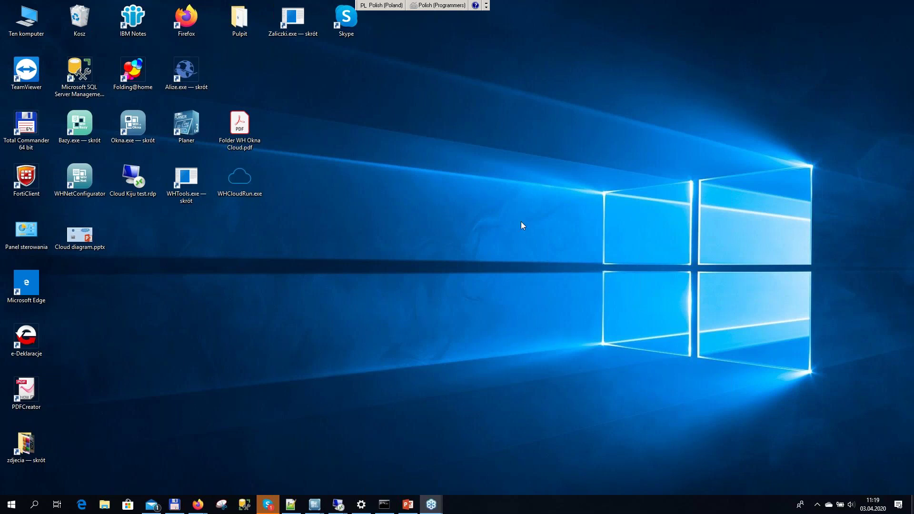
# Restore the PowerPoint presentation showing slide 3's WH Okna Cloud communication diagram
pyautogui.click(410, 504)
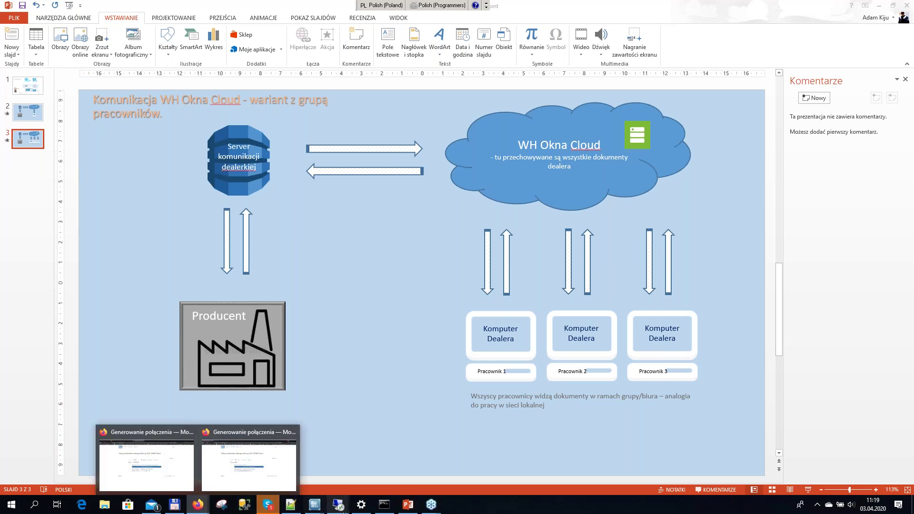
# Switch to the 'Okna - Start1' remote session and bring up the existing documents list
pyautogui.moveTo(338, 505)
pyautogui.click(353, 479)
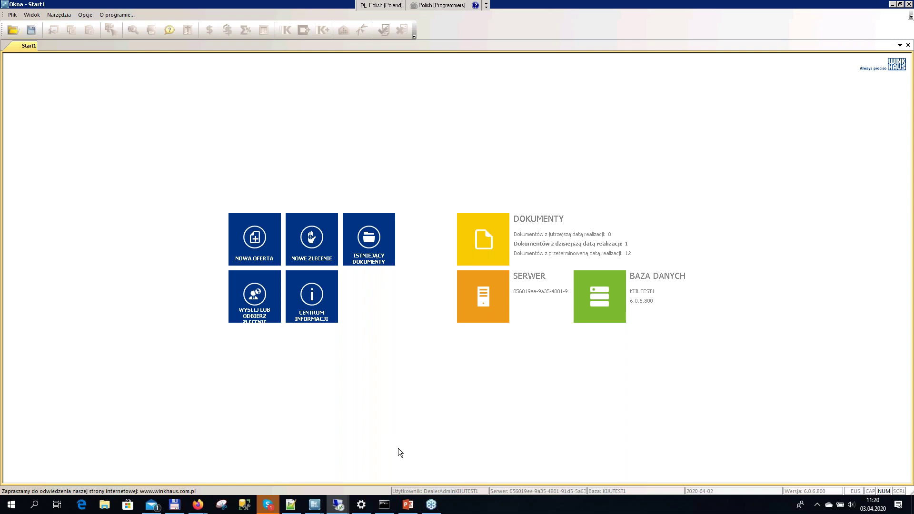
pyautogui.click(393, 257)
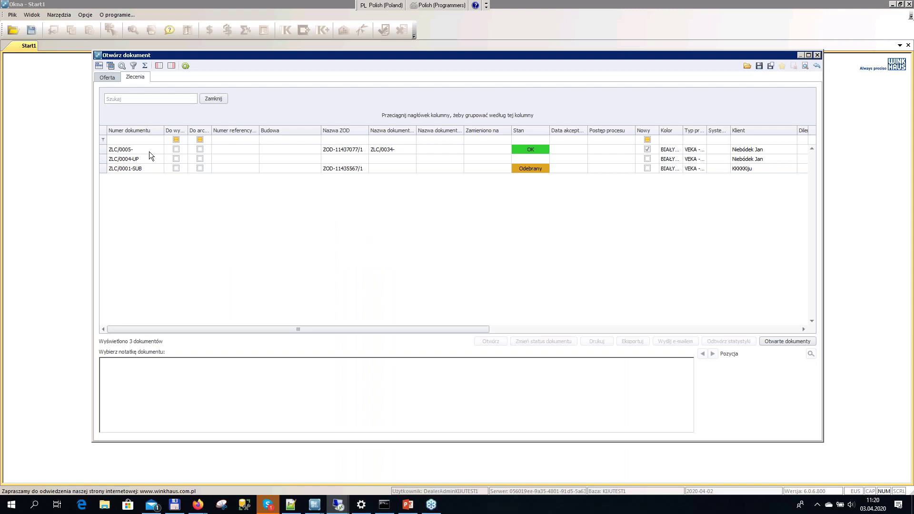
# Open order ZLC/0005- from the existing documents list and dismiss the read-only notice
pyautogui.click(150, 152)
pyautogui.doubleClick(138, 151)
pyautogui.click(535, 272)
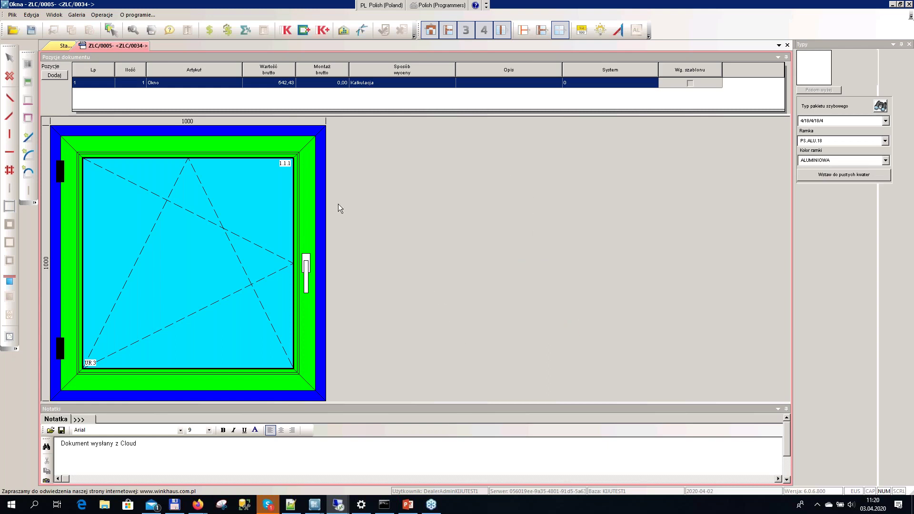
# Show the order's print preview using the Oferta_kiju report
pyautogui.click(133, 29)
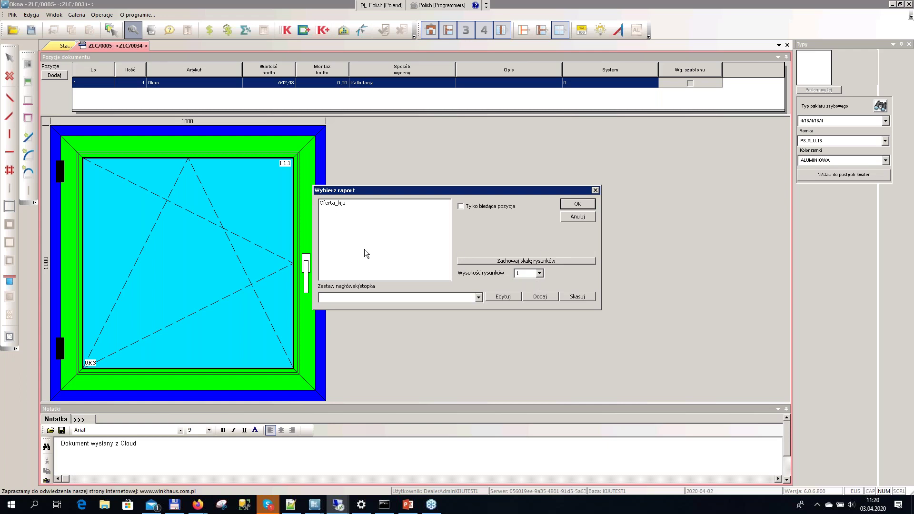
pyautogui.click(341, 208)
pyautogui.click(587, 204)
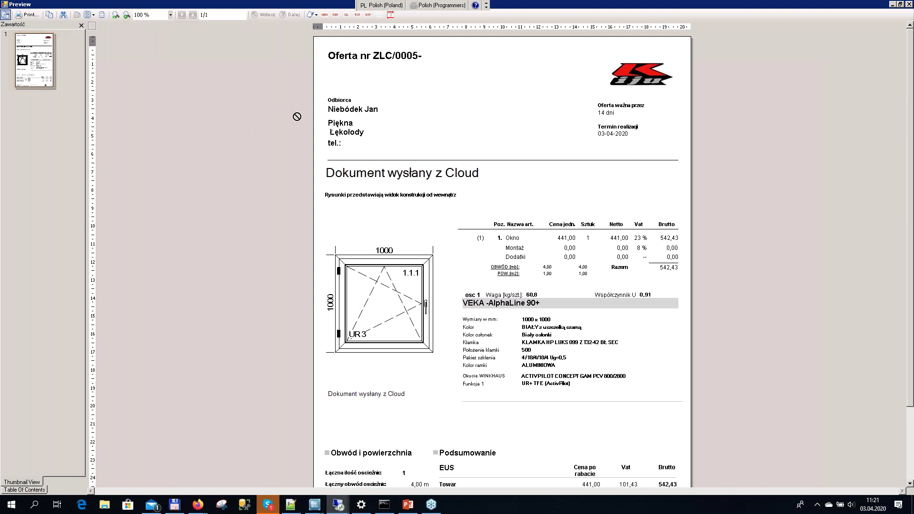
# Export the offer as ZLC-0005-.pdf, close the preview, and bring up File Explorer
pyautogui.click(336, 15)
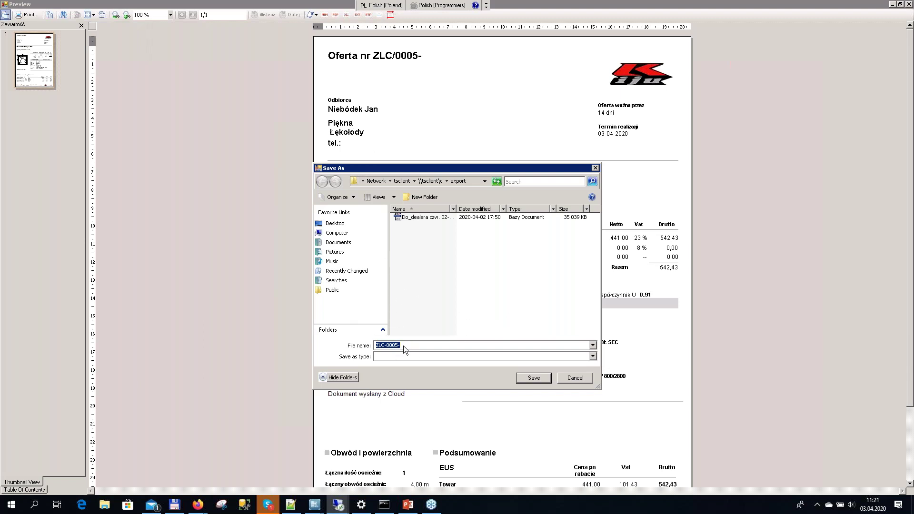
pyautogui.click(531, 379)
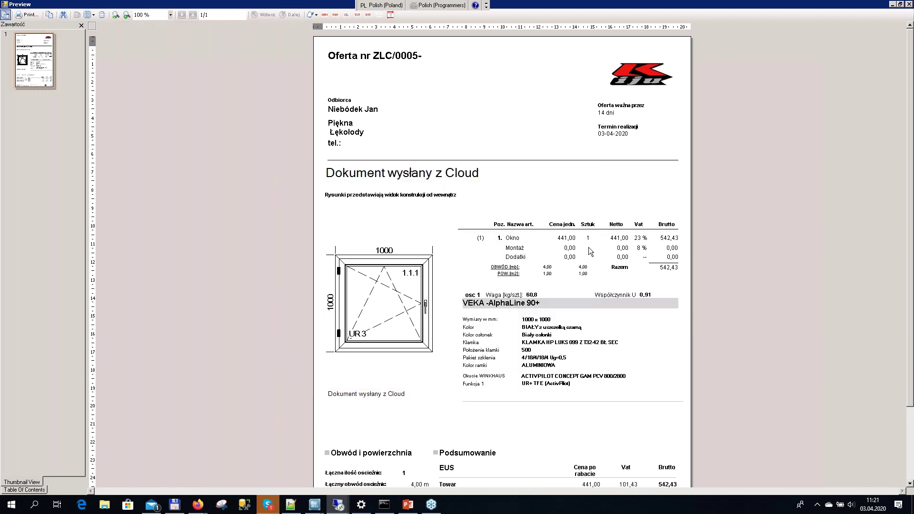
pyautogui.click(908, 6)
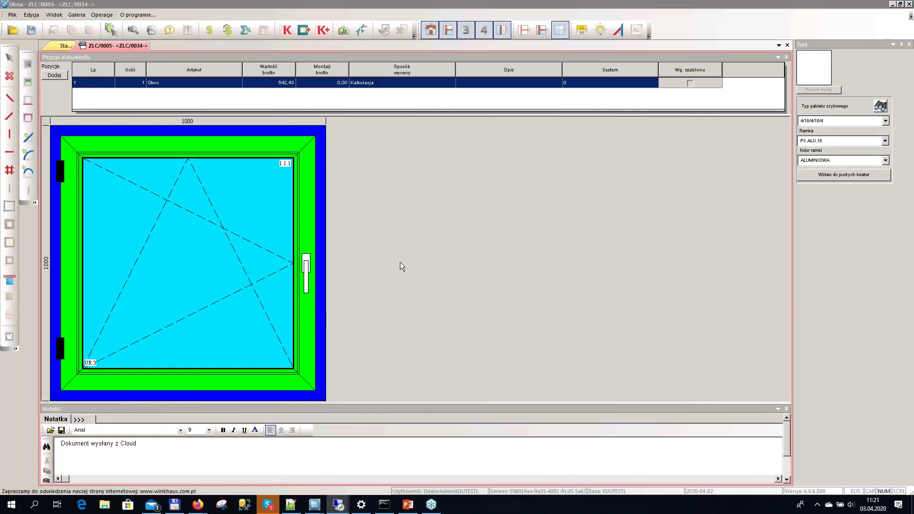
pyautogui.click(105, 505)
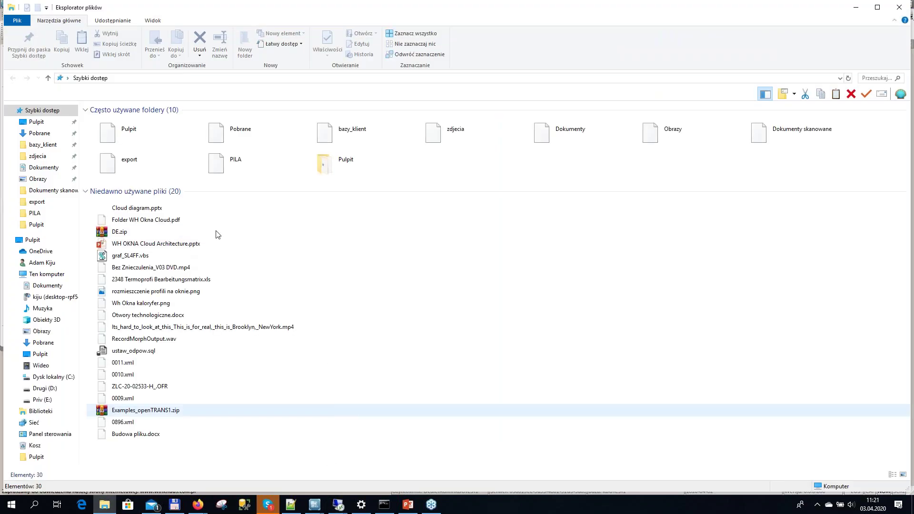
# Browse to the export folder on drive C: and open ZLC-0005-.pdf
pyautogui.click(47, 274)
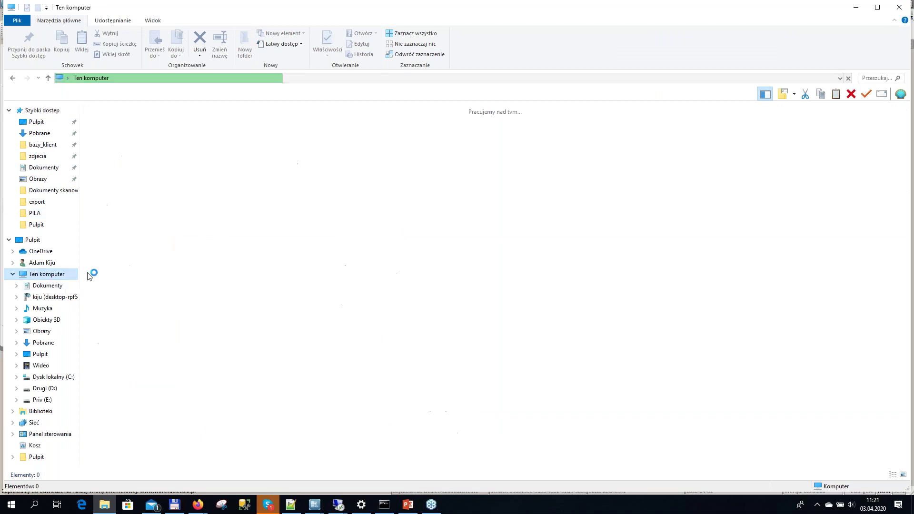
pyautogui.doubleClick(125, 196)
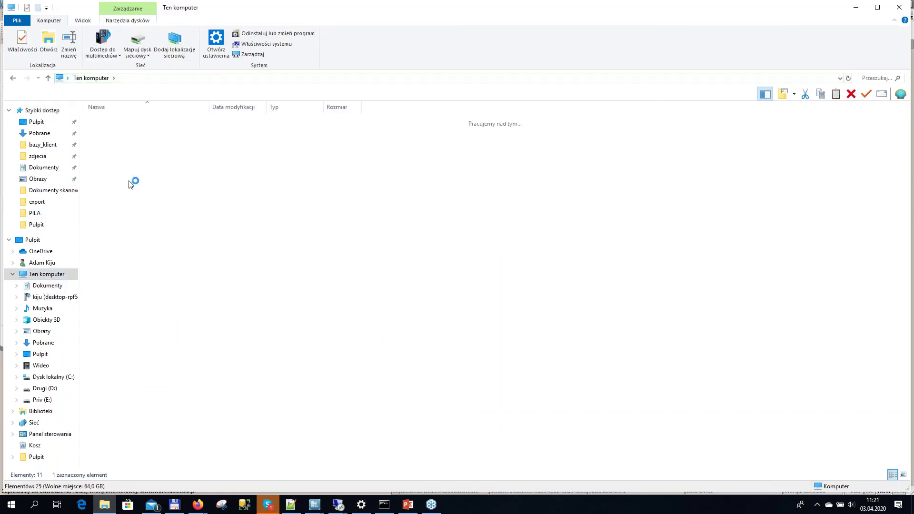
pyautogui.doubleClick(107, 161)
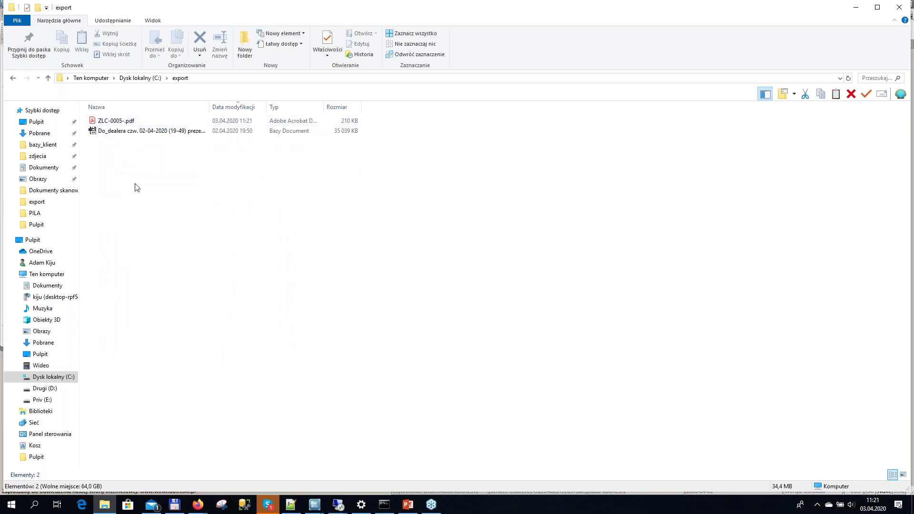
pyautogui.doubleClick(119, 121)
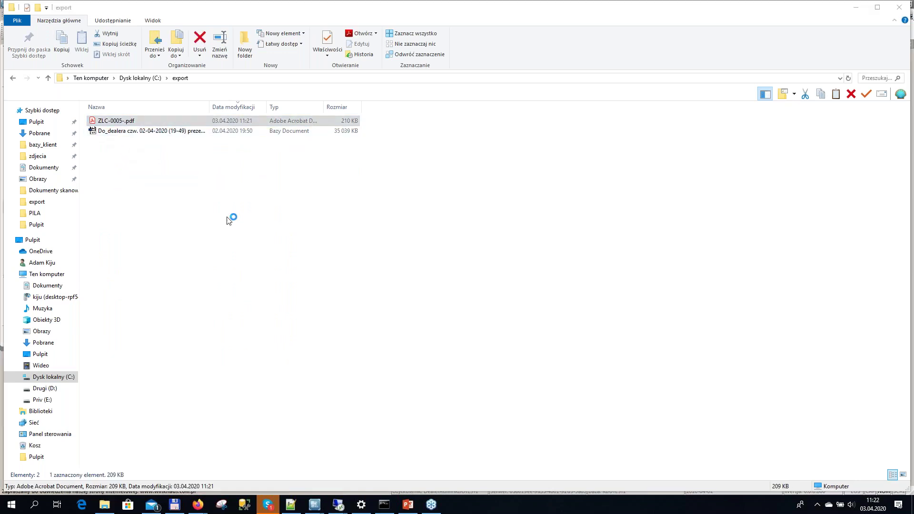
pyautogui.scroll(-3, 363, 381)
pyautogui.scroll(3, 226, 171)
# Zoom the ZLC/0005- offer PDF to 125%, scroll through it, then close Acrobat Reader
pyautogui.click(411, 49)
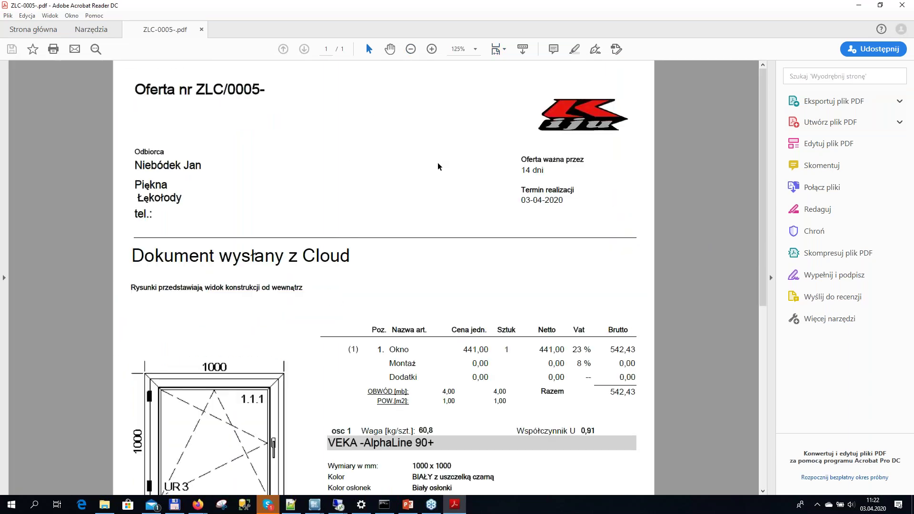
pyautogui.scroll(-5, 431, 270)
pyautogui.scroll(-3, 432, 270)
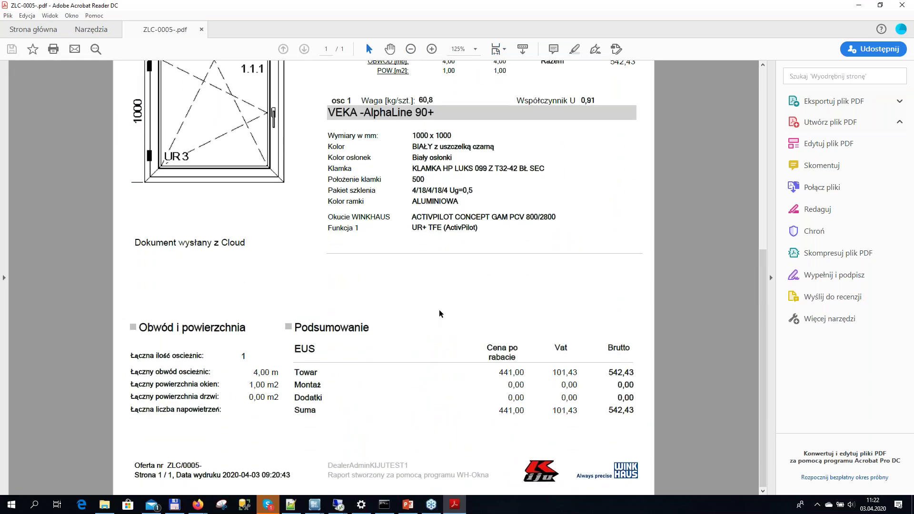
pyautogui.scroll(8, 439, 309)
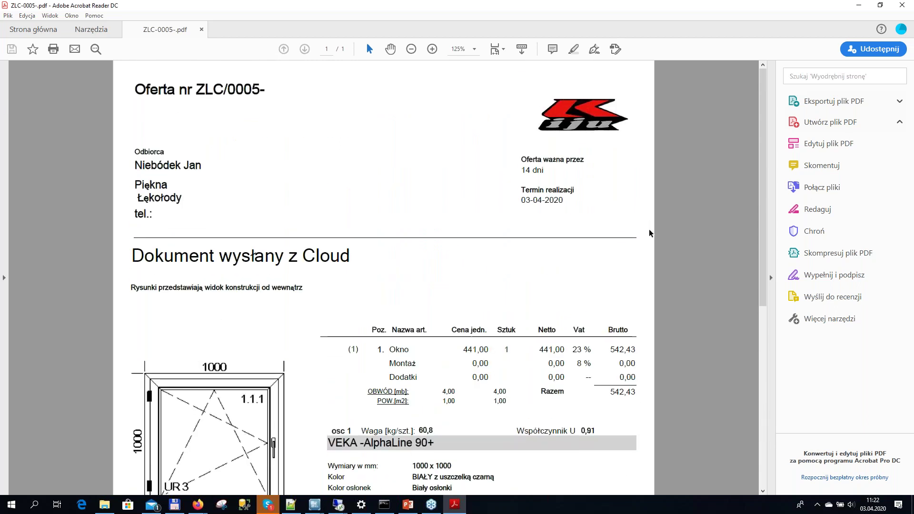
pyautogui.scroll(-4, 449, 269)
pyautogui.scroll(-3, 528, 302)
pyautogui.scroll(8, 528, 302)
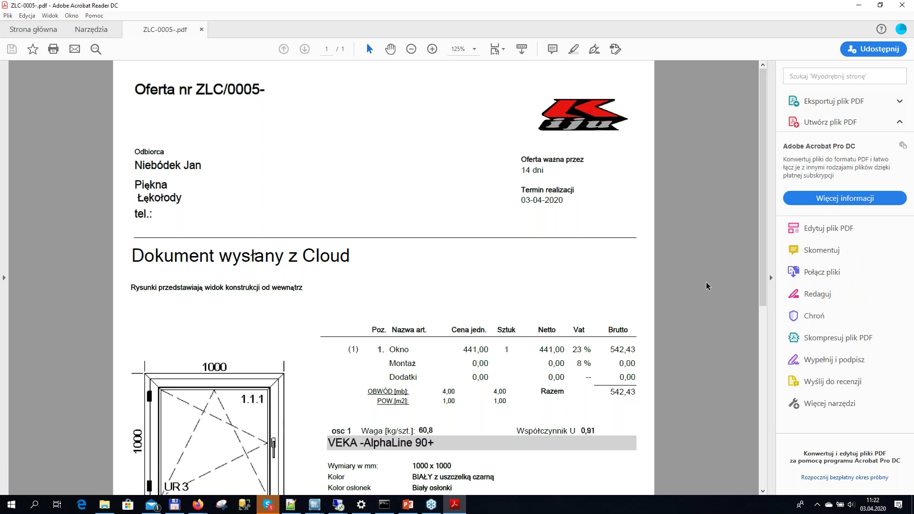
pyautogui.scroll(-3, 709, 298)
pyautogui.scroll(3, 709, 286)
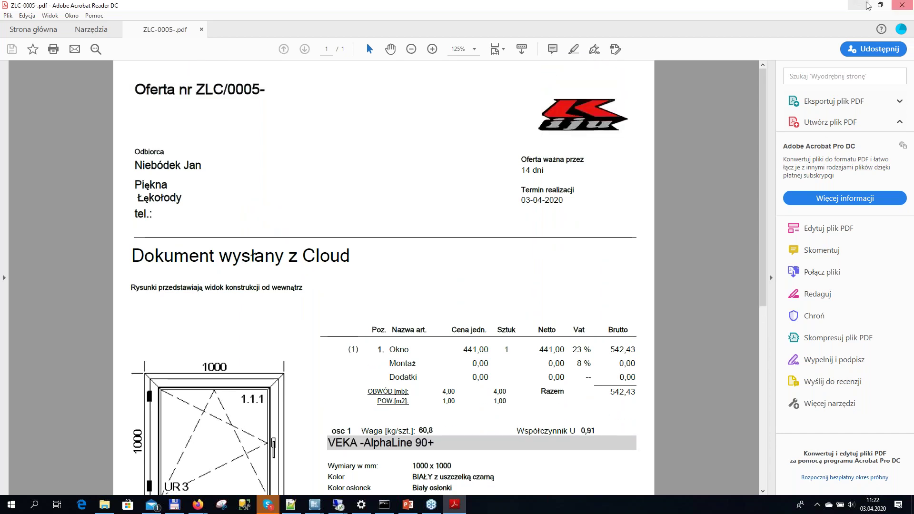
pyautogui.hotkey('ctrl', 'q')
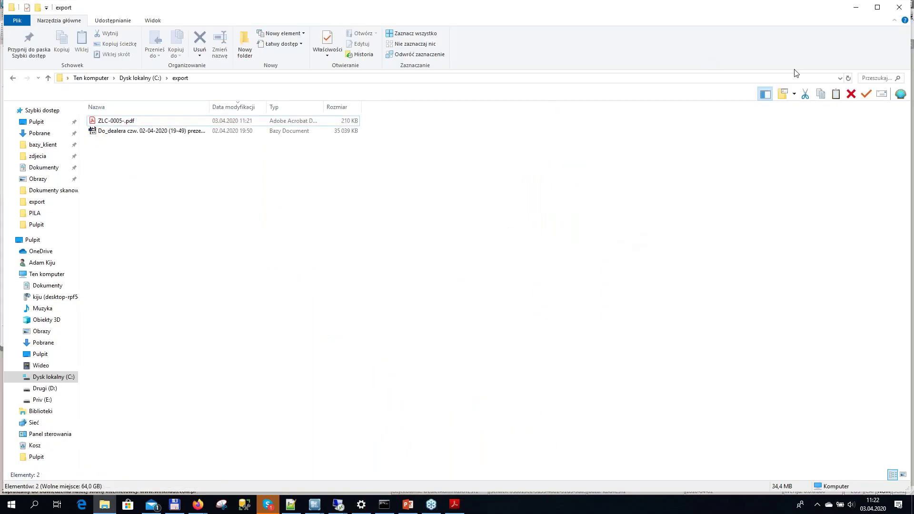
# Close the export folder window and bring up the open browser windows
pyautogui.click(901, 8)
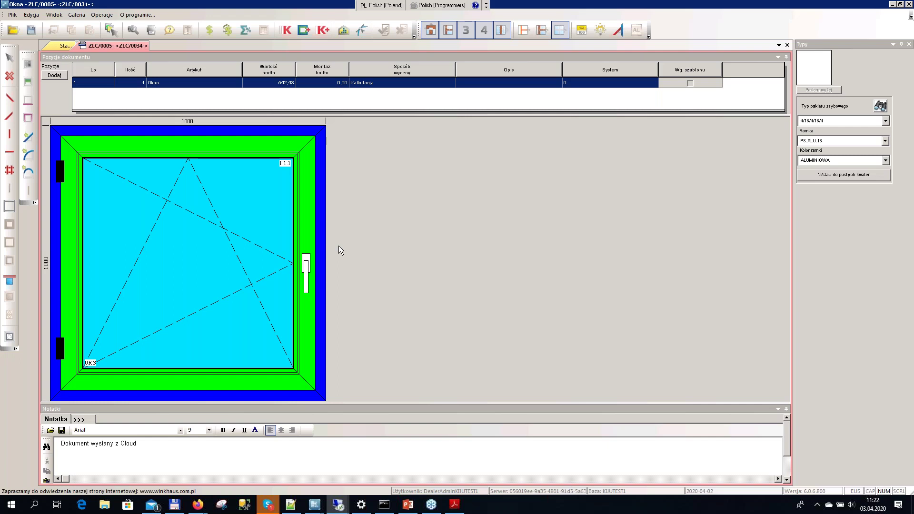
pyautogui.click(200, 511)
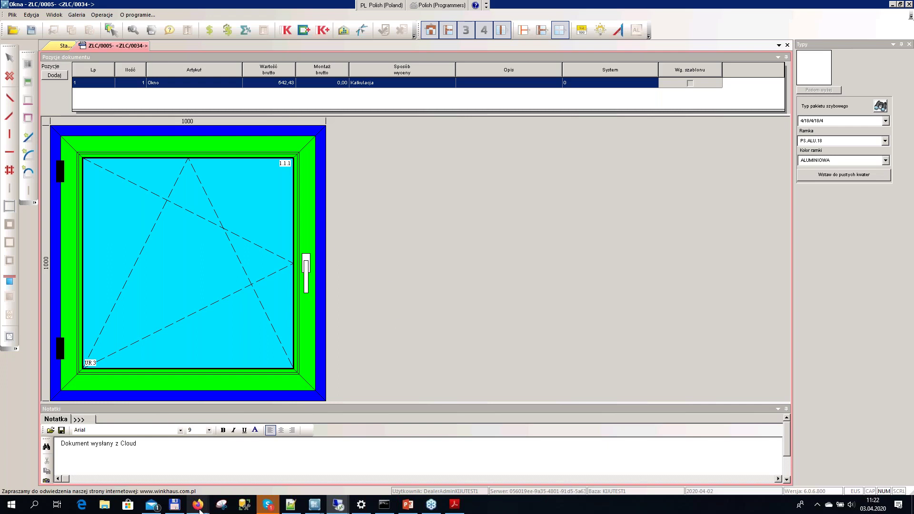
# Sign back in to WH OKNA Cloud with the saved producer login and open the listed dealer's details
pyautogui.click(250, 436)
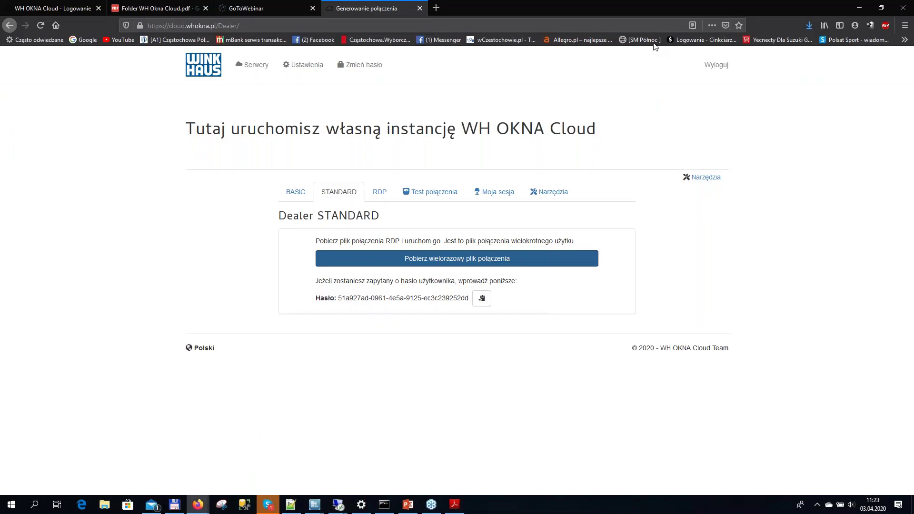
pyautogui.click(708, 69)
pyautogui.click(706, 69)
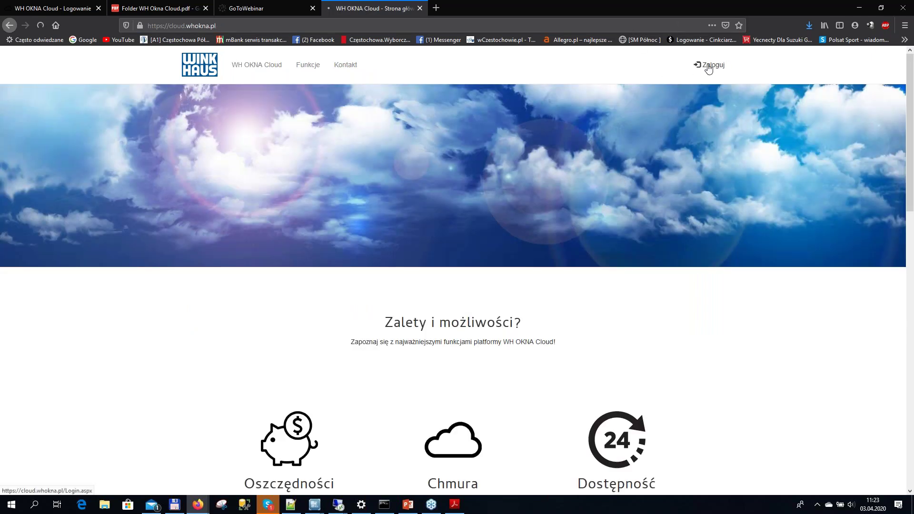
pyautogui.click(603, 168)
pyautogui.click(601, 204)
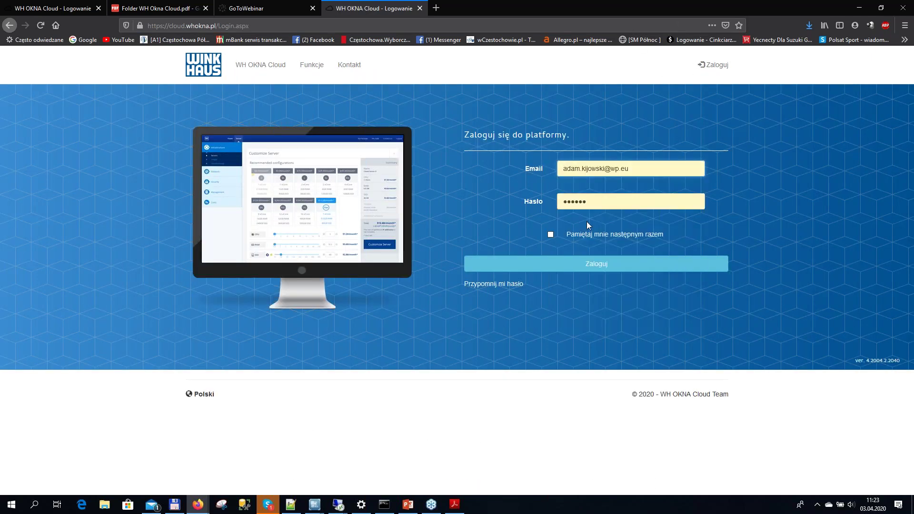
pyautogui.click(560, 266)
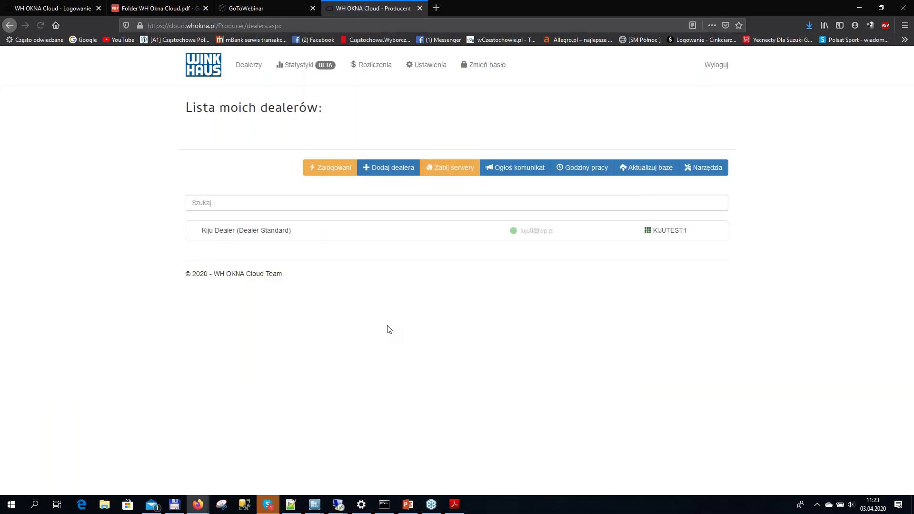
pyautogui.click(248, 67)
pyautogui.click(371, 230)
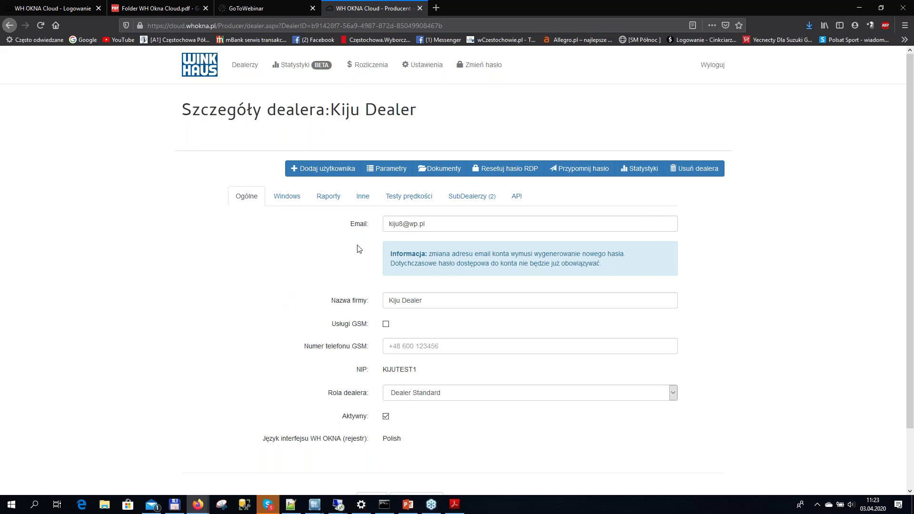
# On the dealer's Raporty tab, re-toggle individual report paths (c:\whokna\rpt\kiju) and save the changes
pyautogui.click(333, 200)
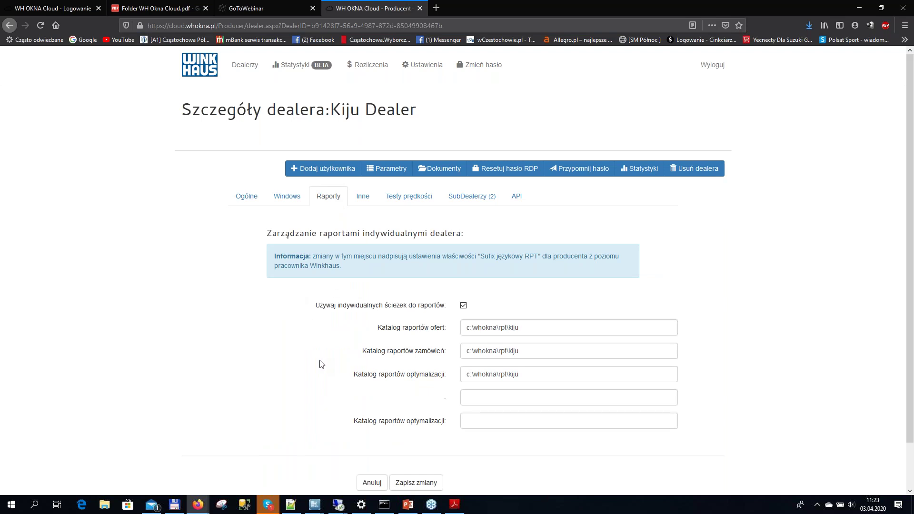
pyautogui.click(526, 334)
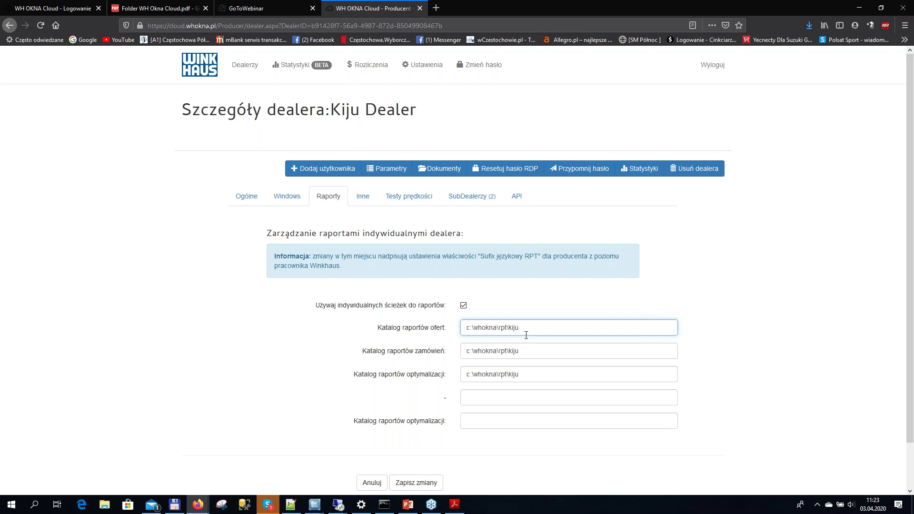
pyautogui.scroll(-2, 327, 363)
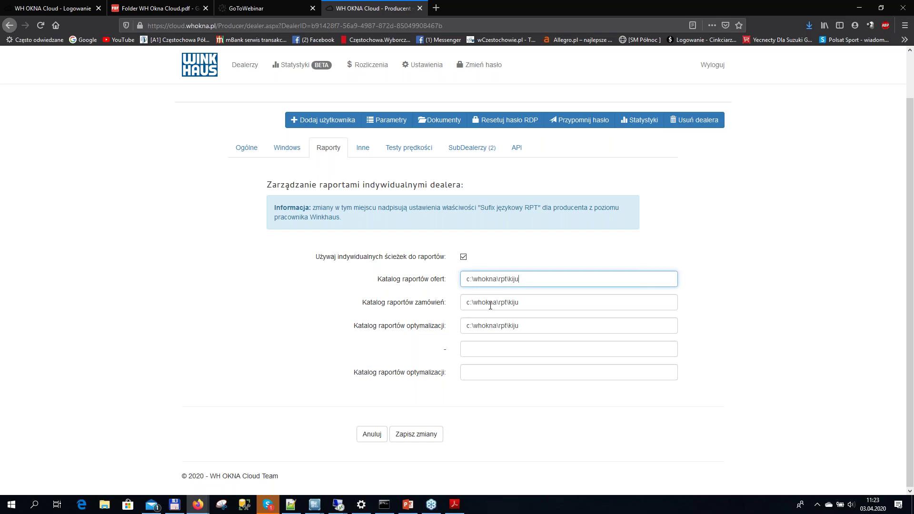
pyautogui.click(463, 257)
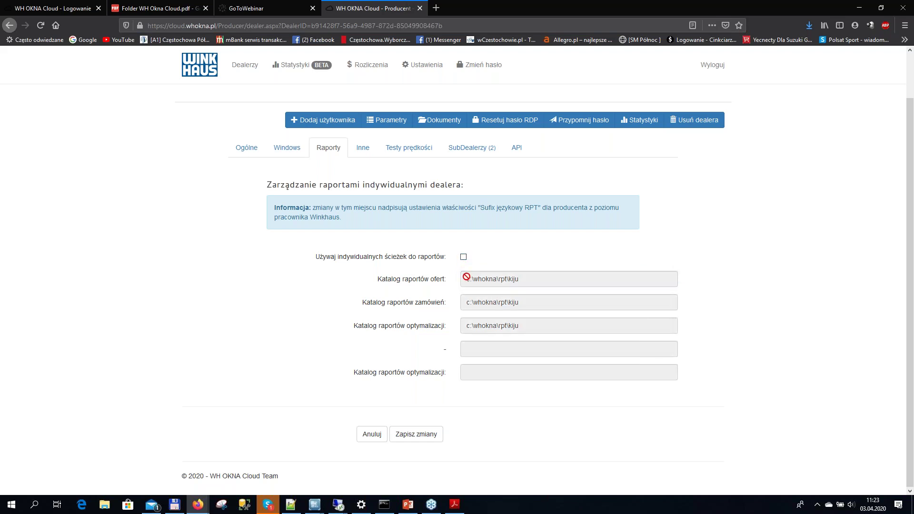
pyautogui.click(463, 257)
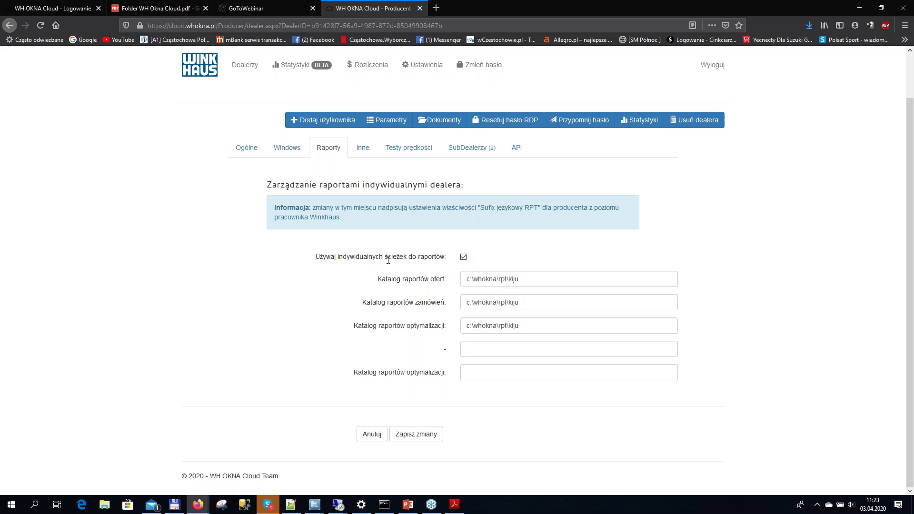
pyautogui.click(416, 436)
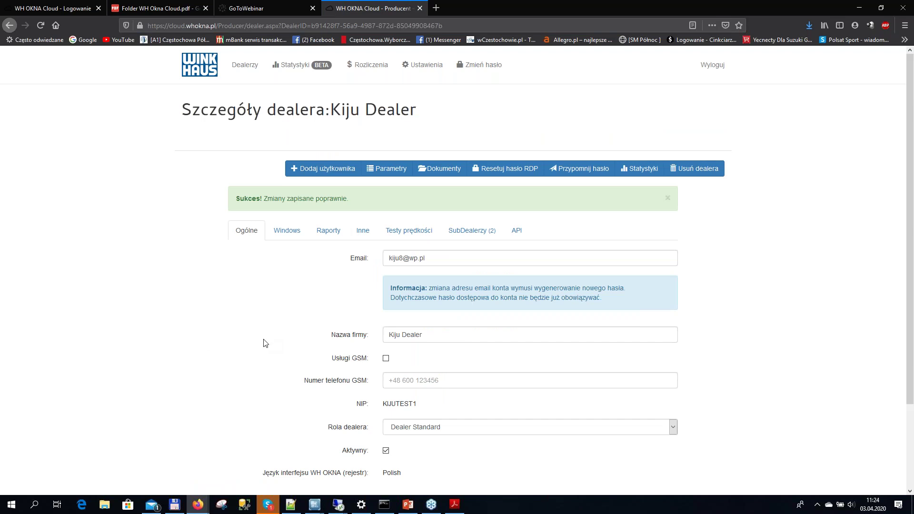
pyautogui.moveTo(433, 510)
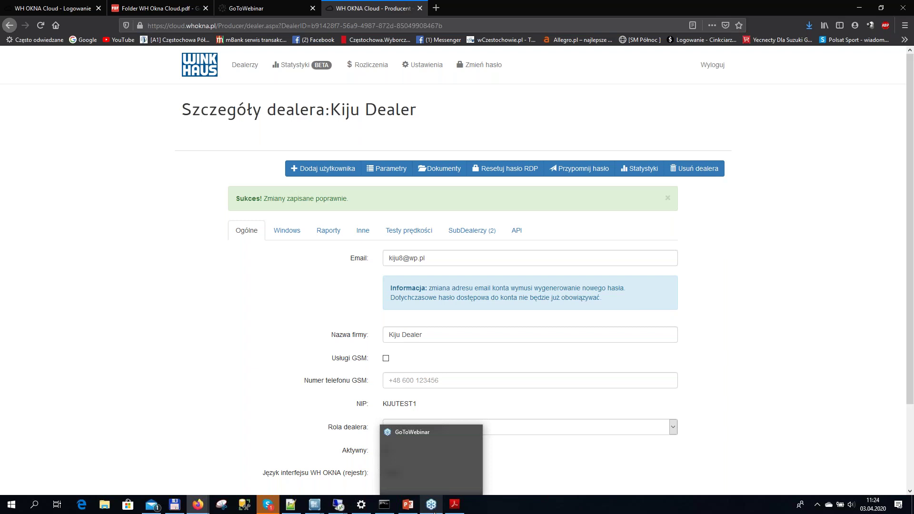
pyautogui.moveTo(328, 512)
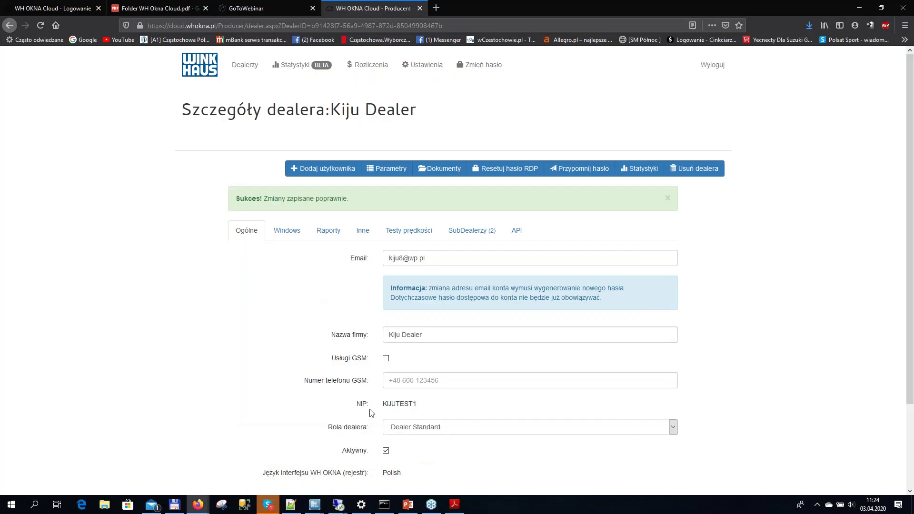
# In the remote Okna window, preview offer ZLC/0005- with the Oferta_kiju report, then close it
pyautogui.click(367, 487)
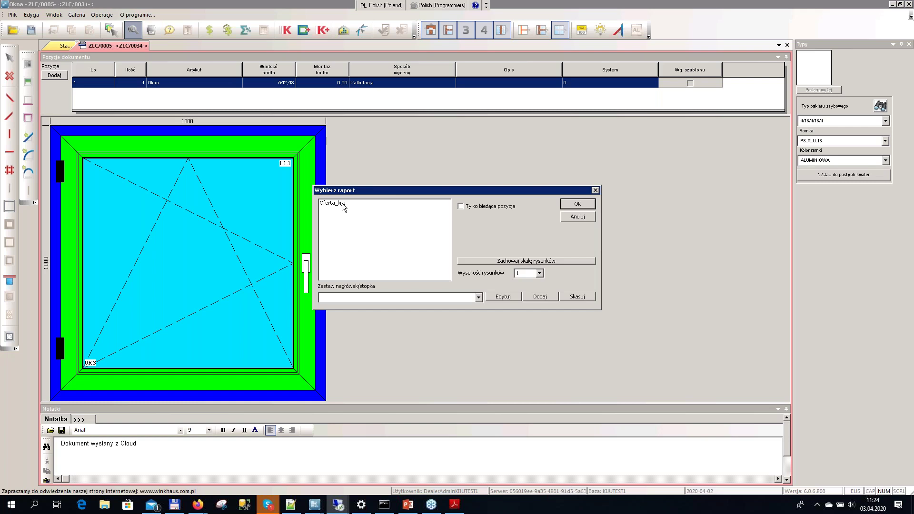
pyautogui.doubleClick(346, 203)
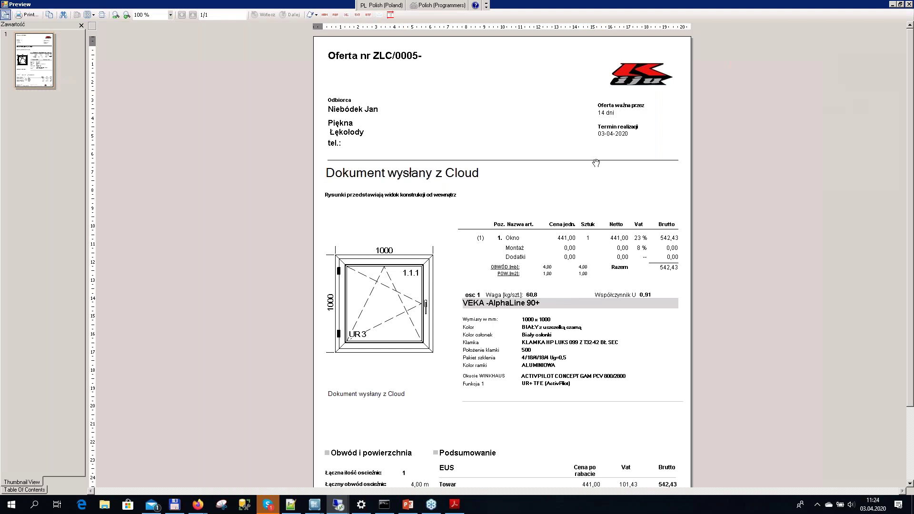
pyautogui.click(910, 5)
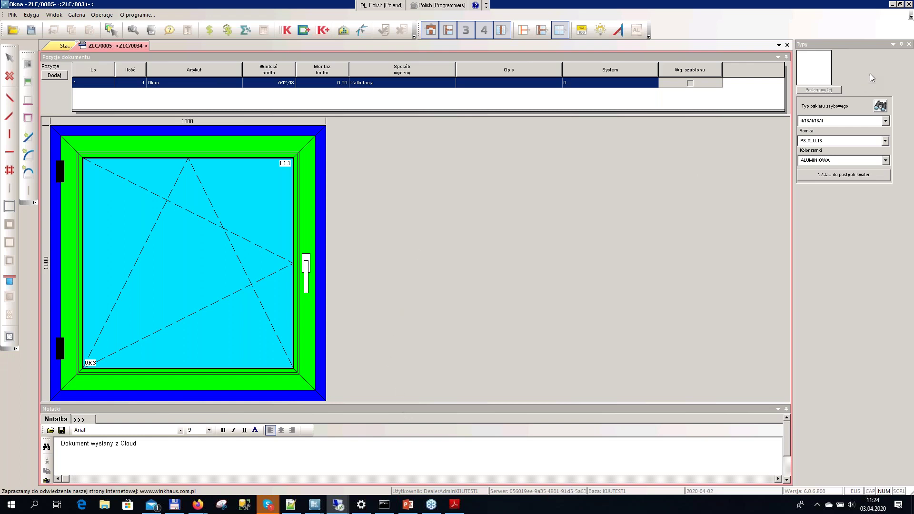
# Set Skype aside and minimise WH Okna to return to the portal's dealer page
pyautogui.click(276, 508)
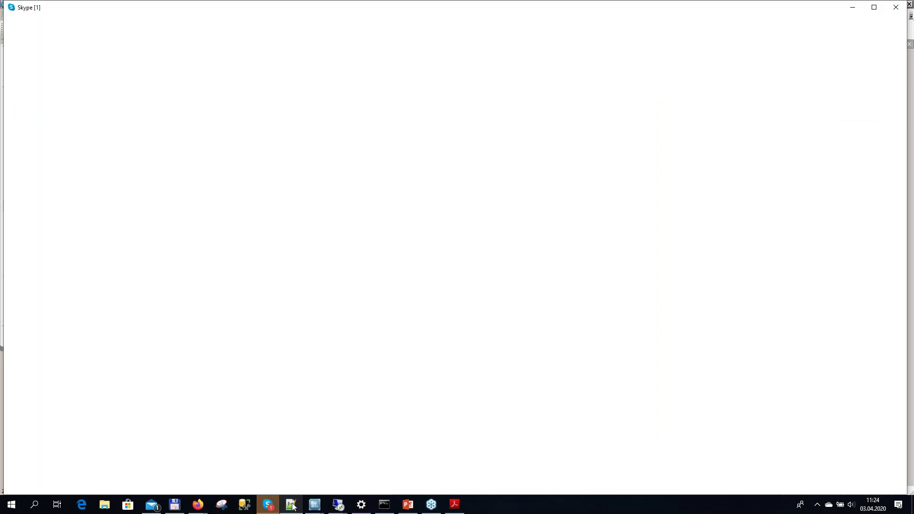
pyautogui.click(268, 506)
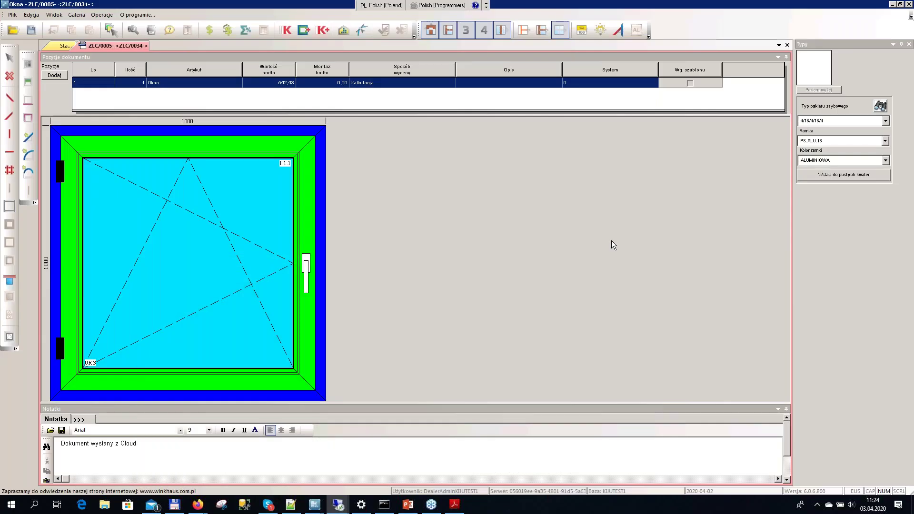
pyautogui.click(892, 5)
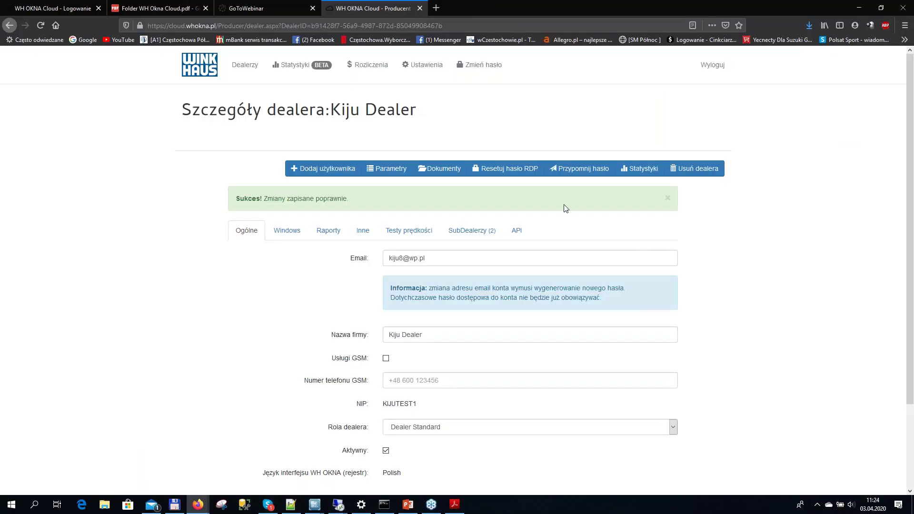
# Open and reload the Dealerzy list, then start a new dealer via Dodaj dealera for Kiju TEST
pyautogui.click(236, 74)
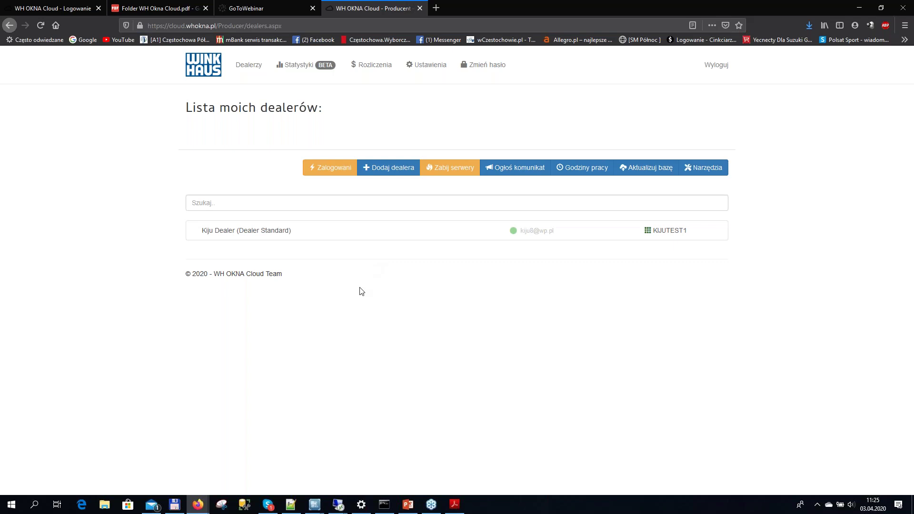
pyautogui.click(251, 68)
pyautogui.click(390, 170)
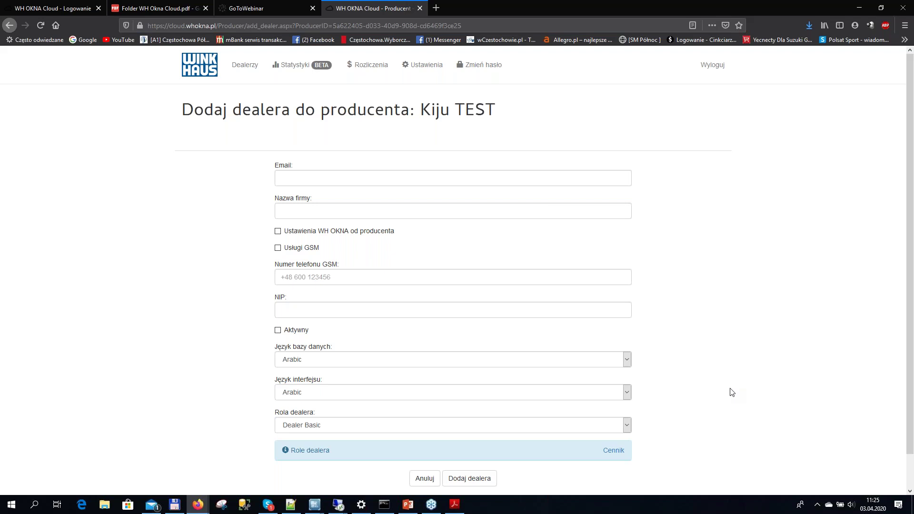
# Go through the Email and NIP fields and tick Aktywny for the new dealer
pyautogui.click(306, 178)
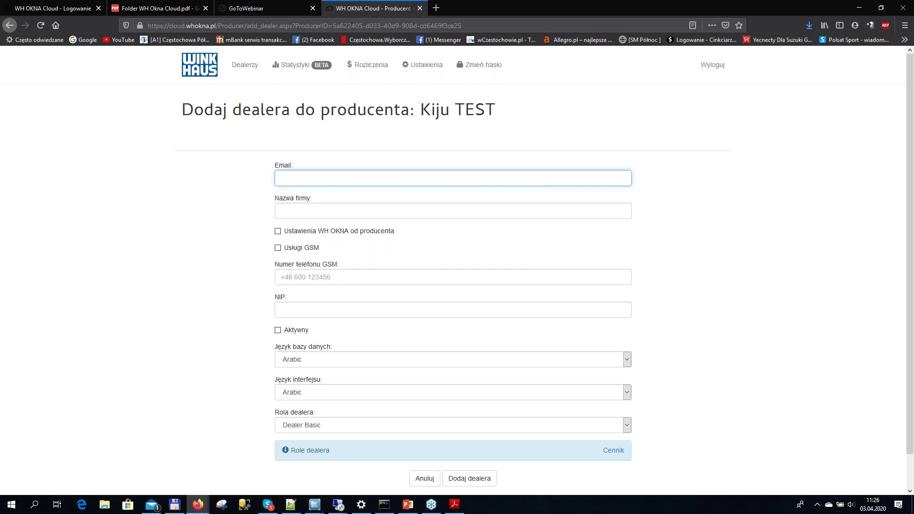
pyautogui.click(417, 310)
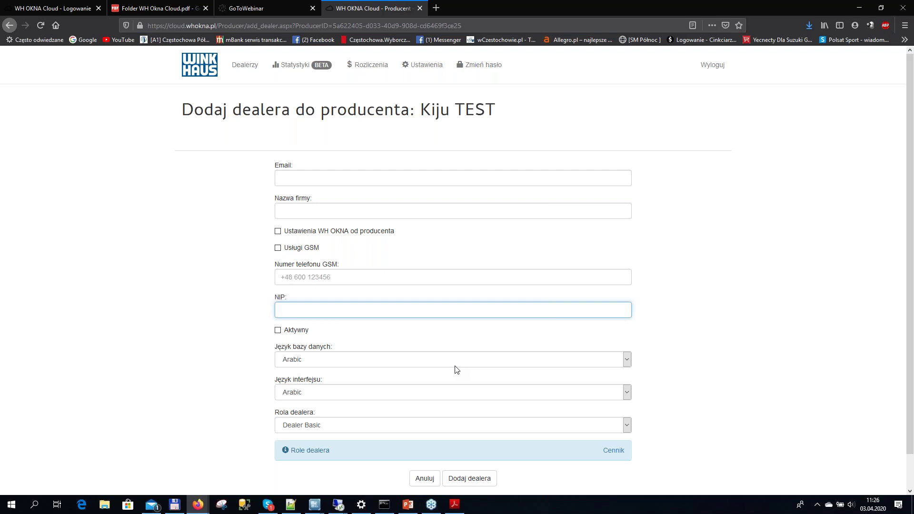
pyautogui.click(277, 330)
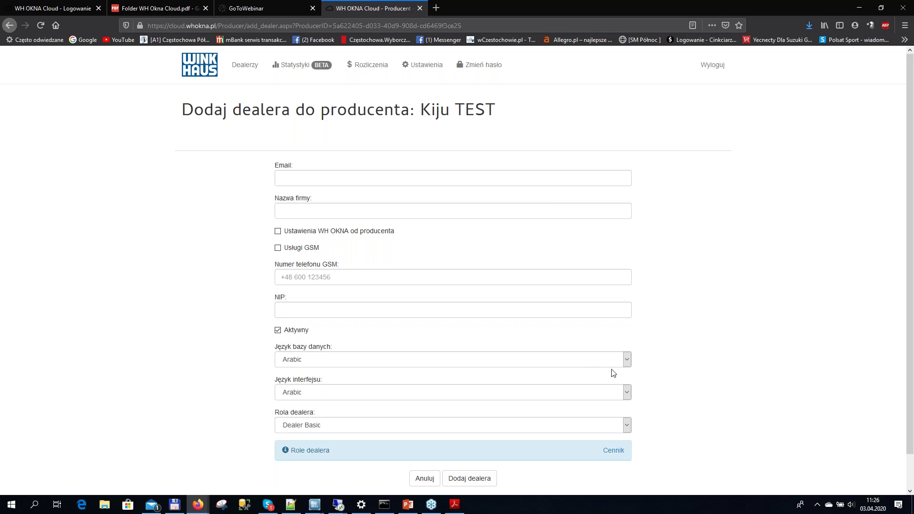
# Keep Arabic as the database language and bring the WH Okna window back to the front
pyautogui.click(627, 361)
pyautogui.moveTo(629, 237); pyautogui.dragTo(698, 403)
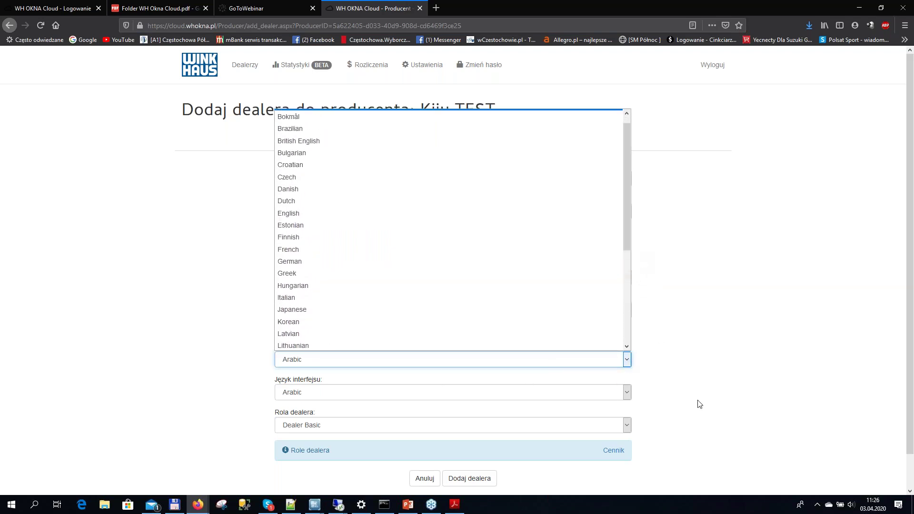
pyautogui.click(699, 404)
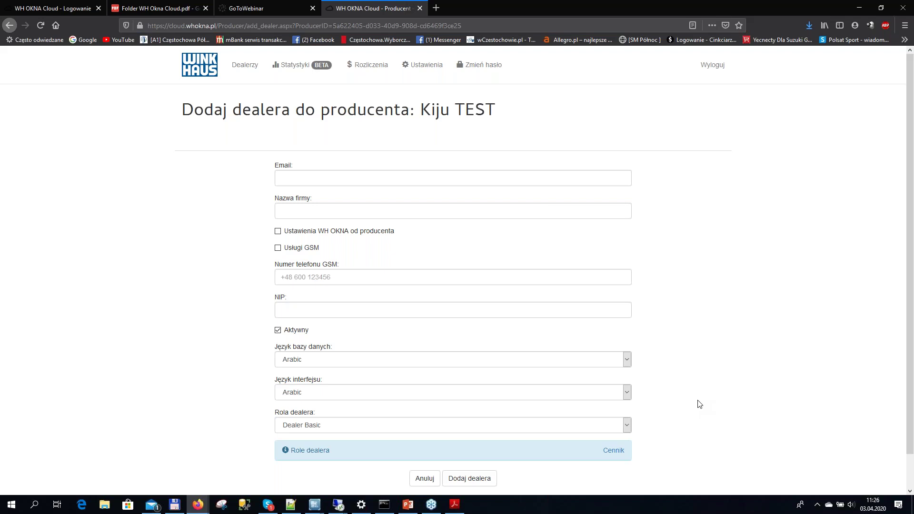
pyautogui.moveTo(338, 504)
pyautogui.click(389, 481)
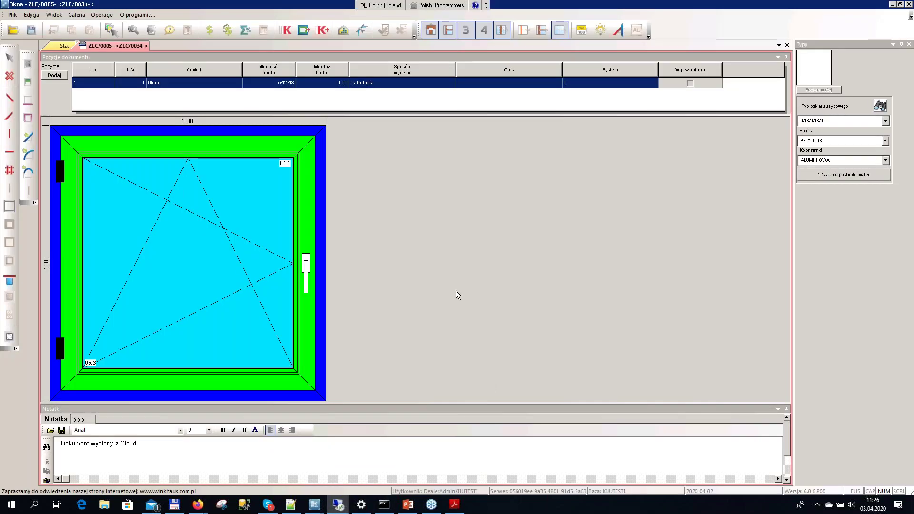
# Set WH Okna's active translation language to Italian with Greek as the auxiliary language
pyautogui.click(66, 45)
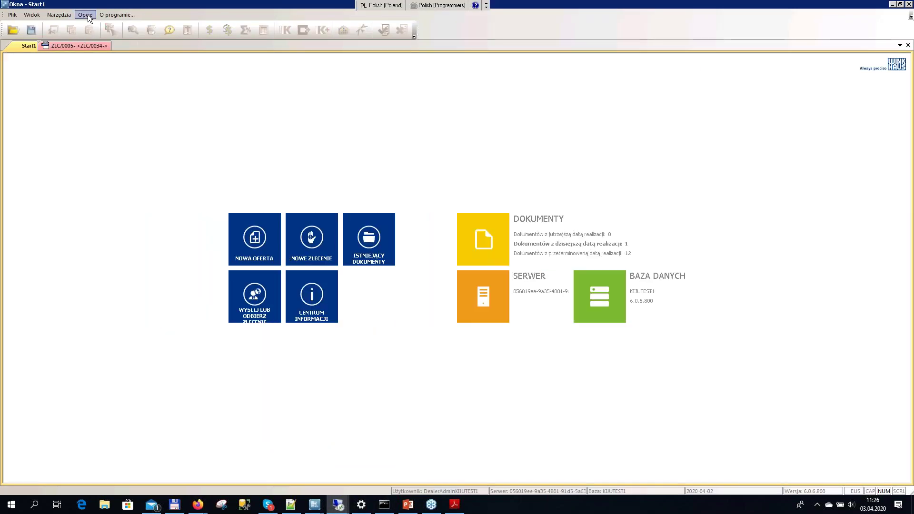
pyautogui.click(86, 14)
pyautogui.click(100, 50)
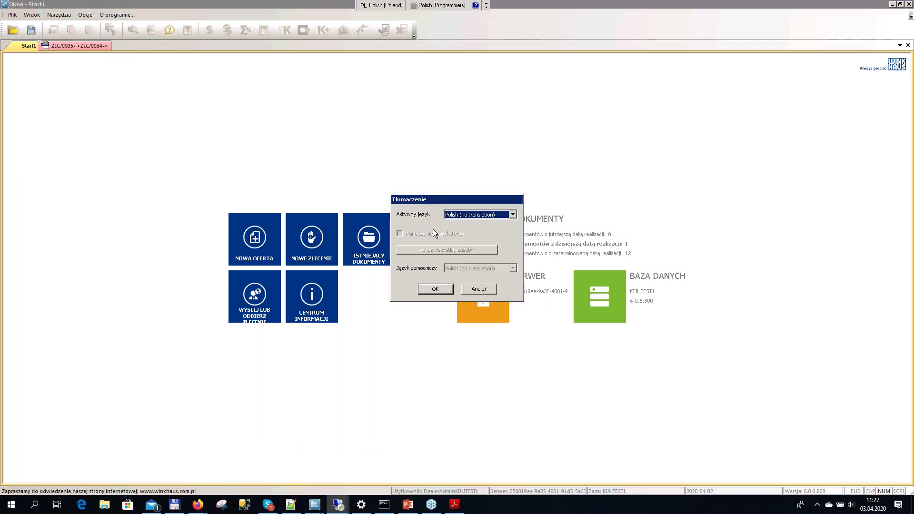
pyautogui.click(514, 215)
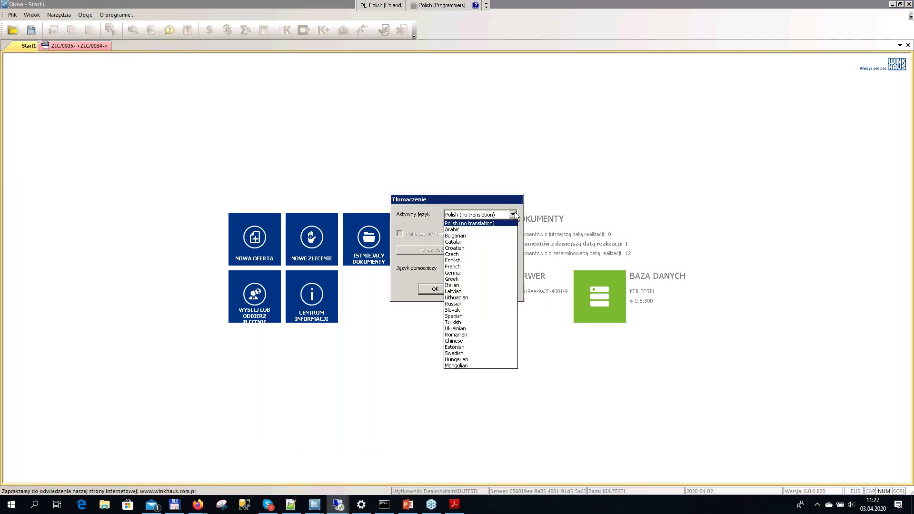
pyautogui.click(473, 286)
pyautogui.click(513, 268)
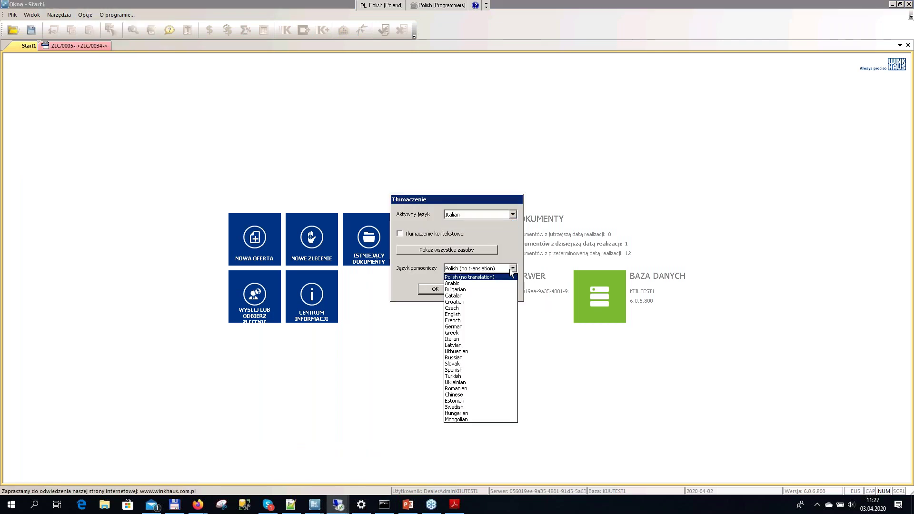
pyautogui.click(466, 335)
pyautogui.click(447, 290)
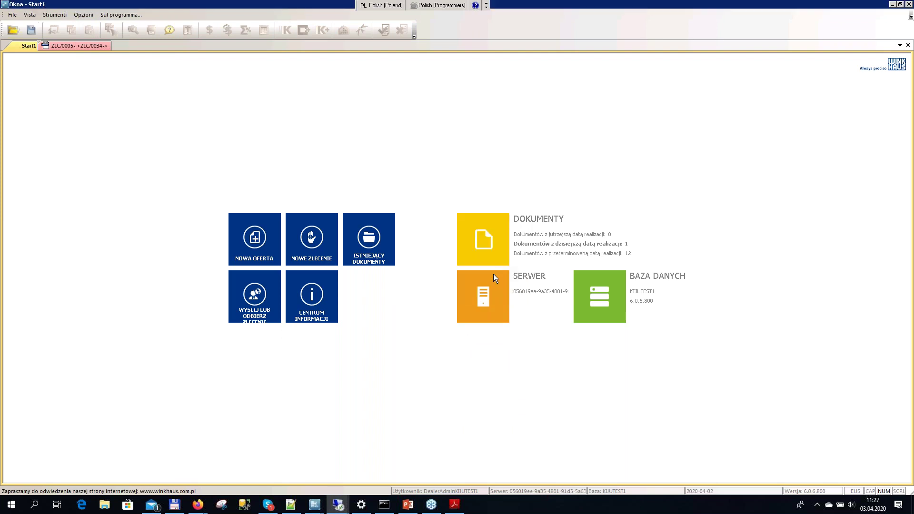
# Change the auxiliary language in Opzioni > Traduzione to Italian as well
pyautogui.click(83, 16)
pyautogui.click(99, 50)
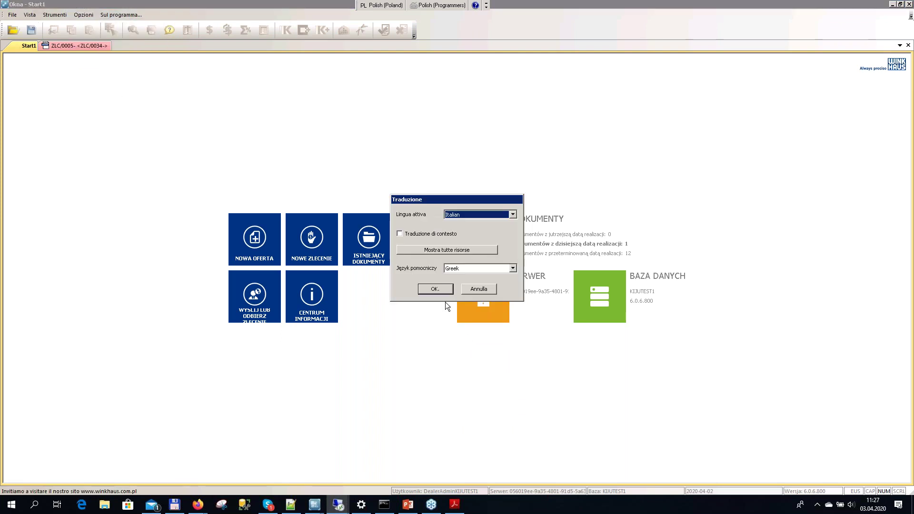
pyautogui.click(512, 268)
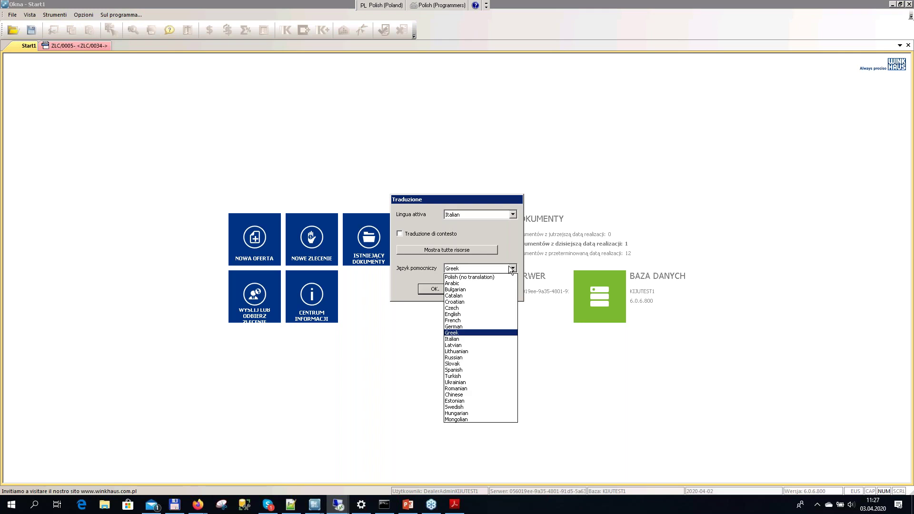
pyautogui.click(467, 339)
pyautogui.click(436, 289)
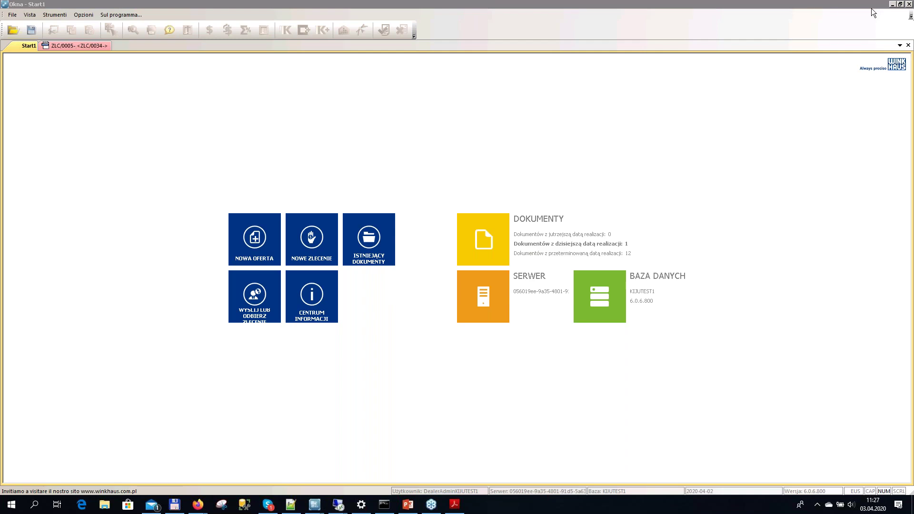
# Close the Start1 page and the ZLC/0005 document in WH Okna
pyautogui.click(901, 4)
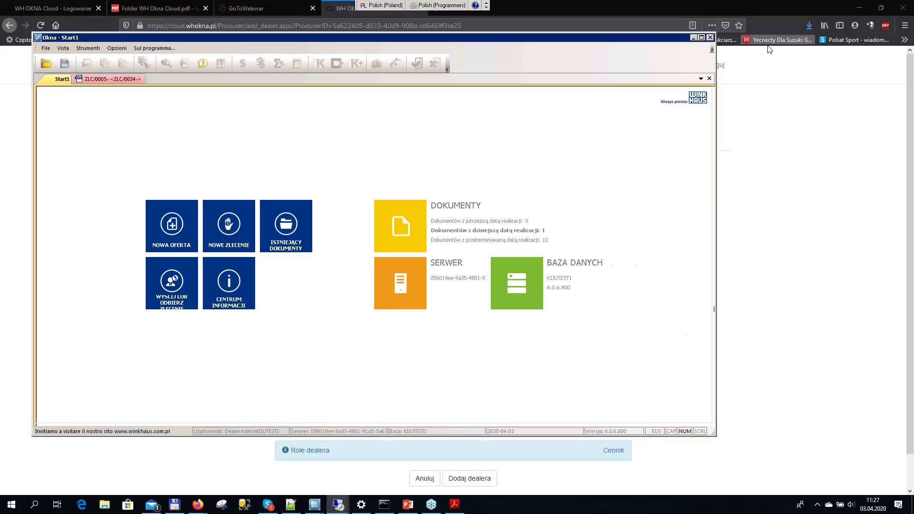
pyautogui.click(711, 79)
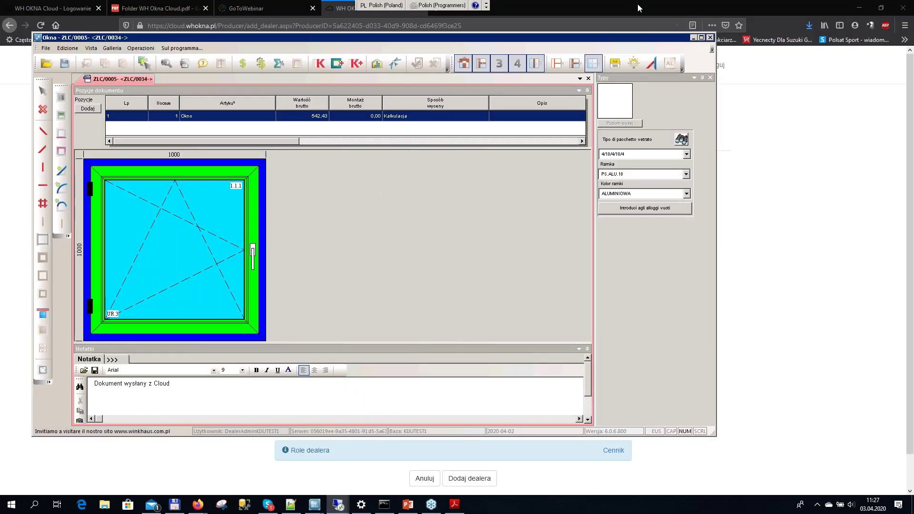
pyautogui.click(701, 37)
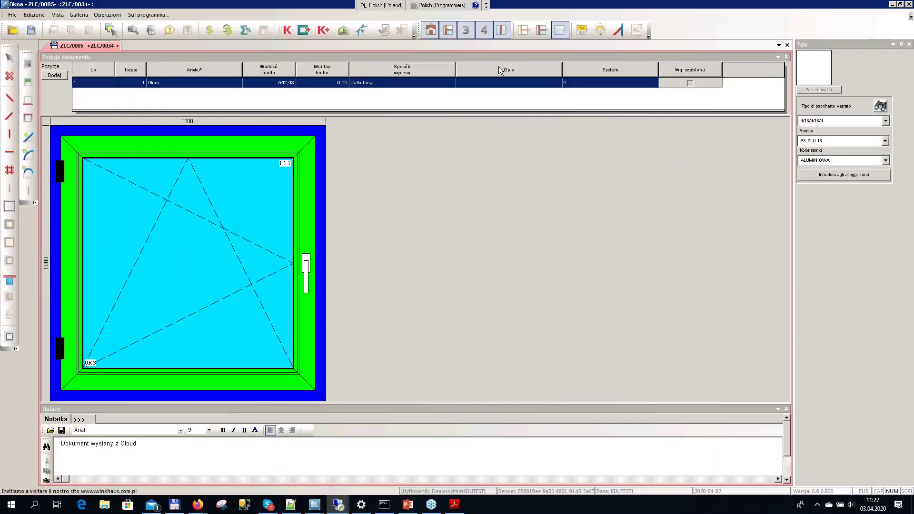
pyautogui.click(787, 45)
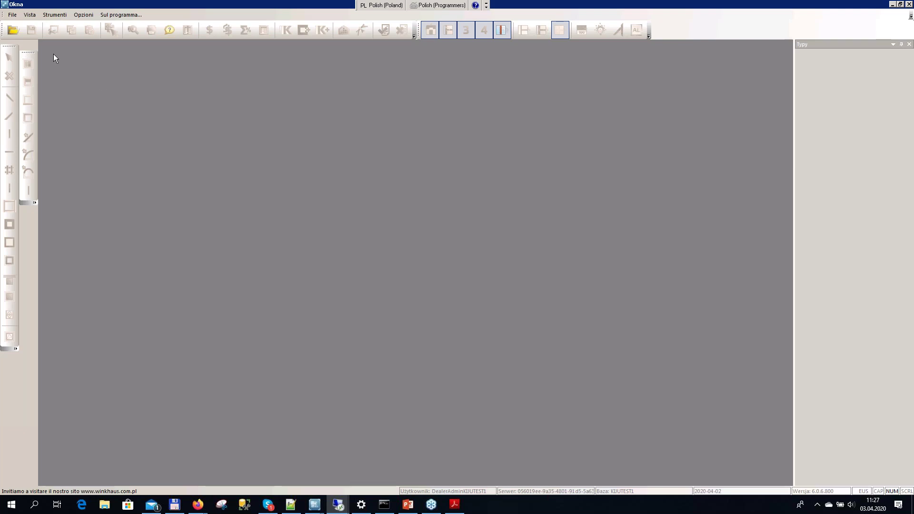
pyautogui.click(12, 15)
pyautogui.click(170, 194)
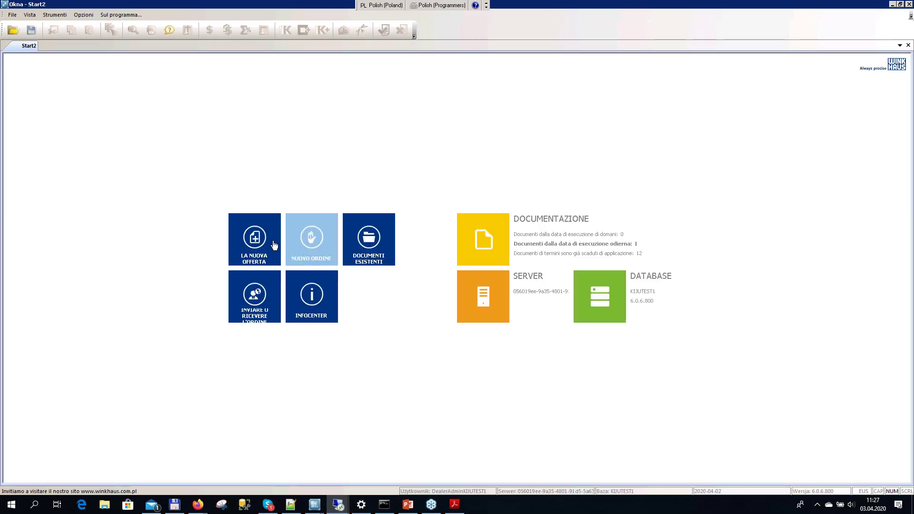
# Start La Nuova Offerta for the chosen customer and advance to the window dimensions step
pyautogui.click(259, 255)
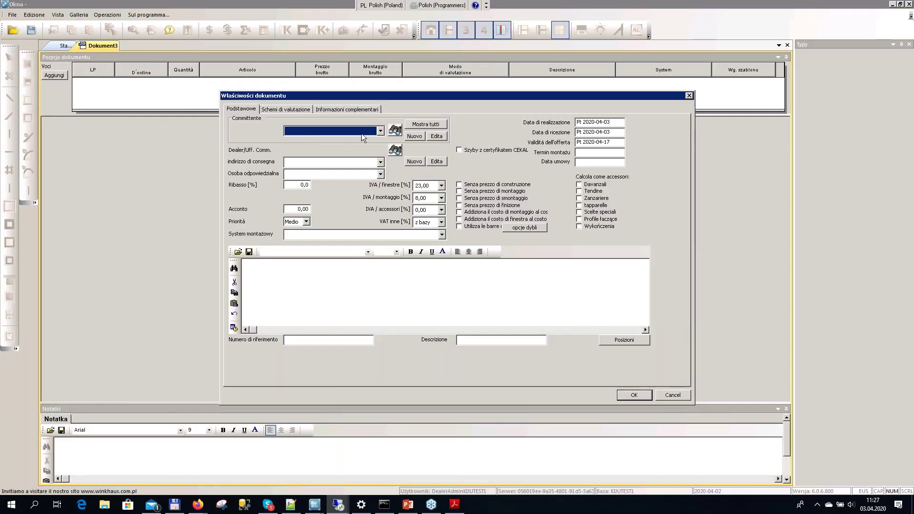
pyautogui.click(366, 132)
pyautogui.click(362, 147)
pyautogui.click(635, 395)
pyautogui.click(472, 374)
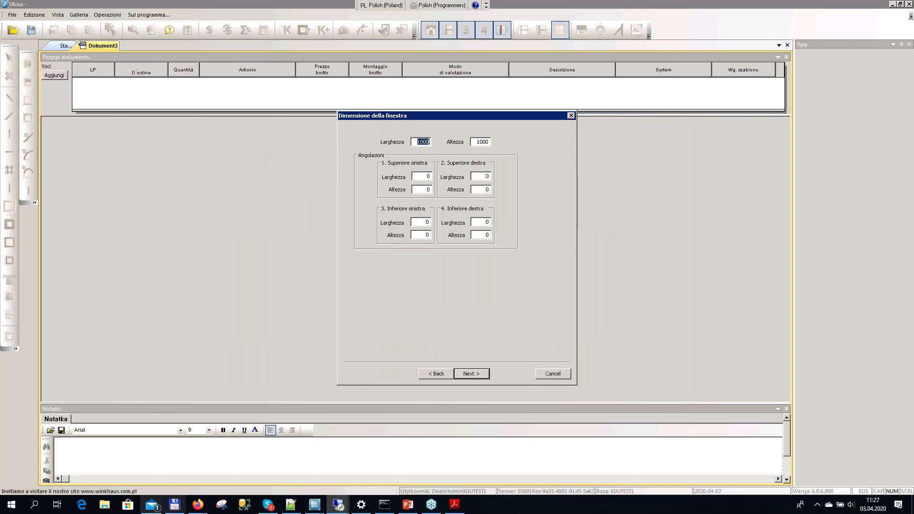
# Return to the producer portal's add-dealer page in Firefox
pyautogui.moveTo(334, 501)
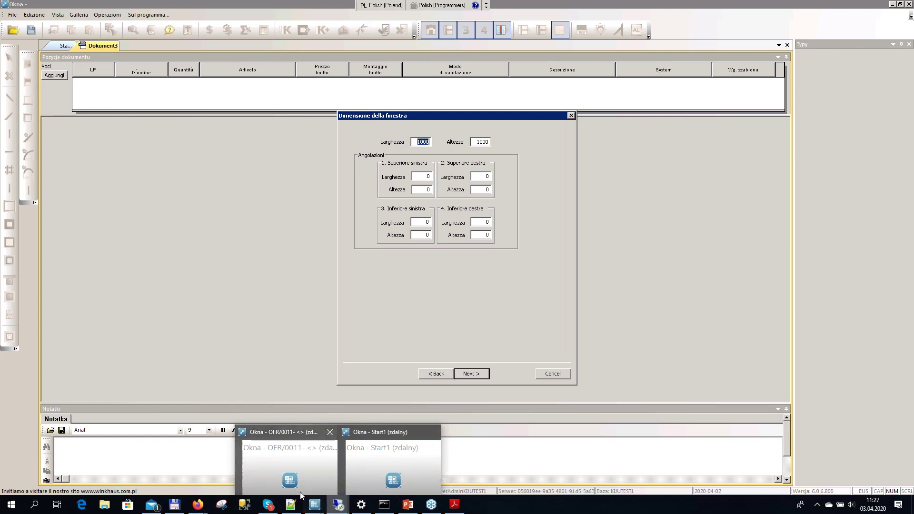
pyautogui.moveTo(197, 509)
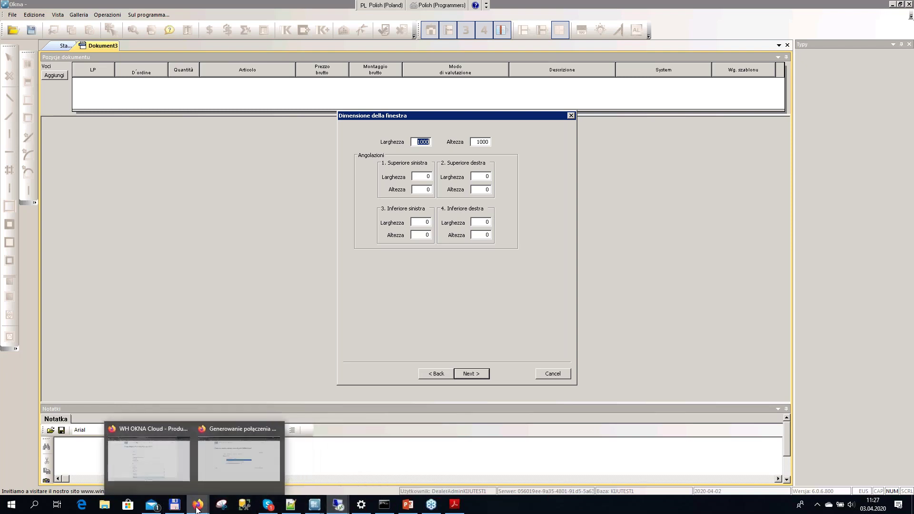
pyautogui.click(145, 457)
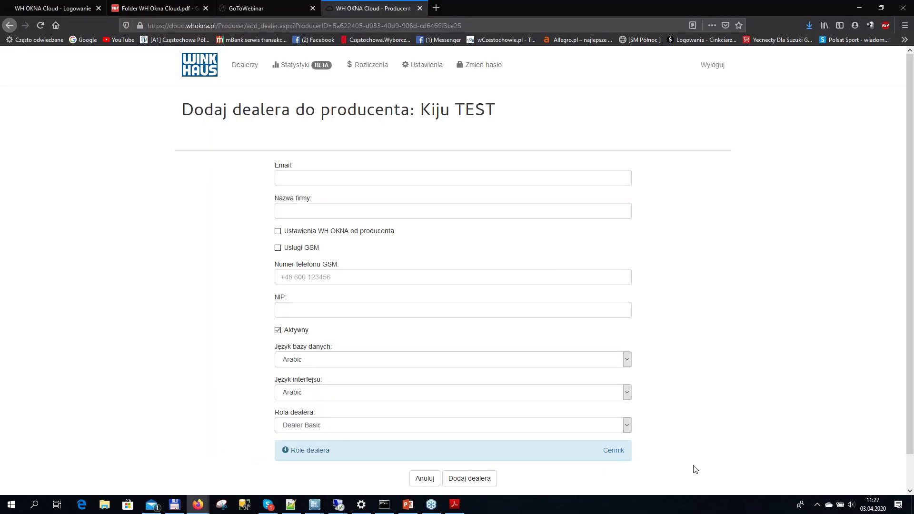
# Close the Producent add-dealer tab, minimize Firefox, and cancel the Dimensione della finestra dialog
pyautogui.scroll(-2, 694, 467)
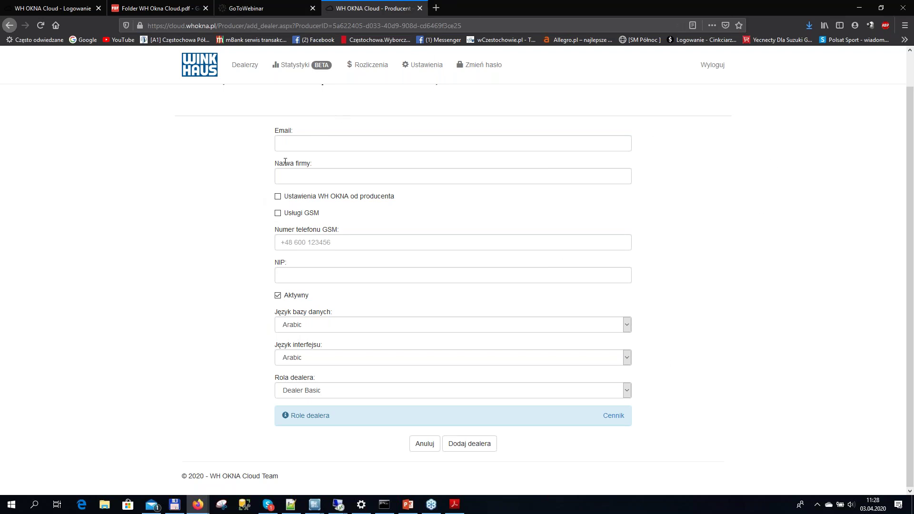
pyautogui.click(420, 8)
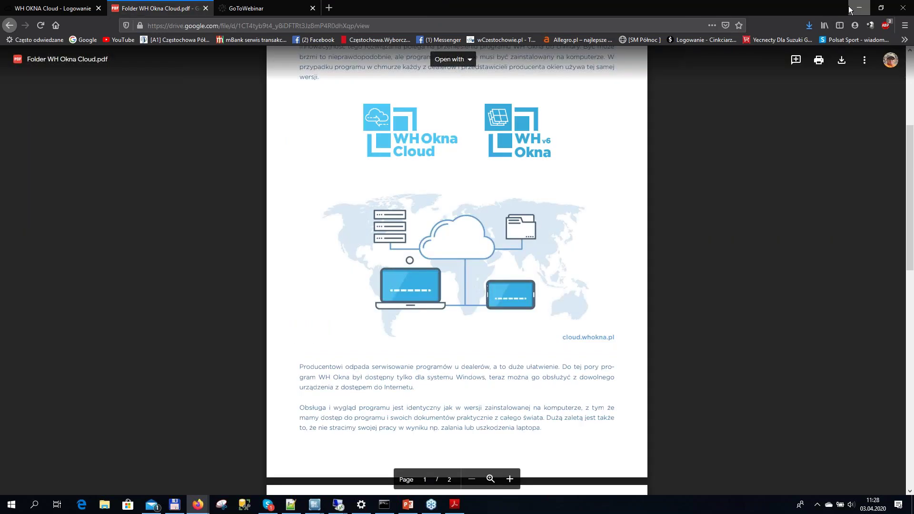
pyautogui.click(851, 9)
pyautogui.click(551, 373)
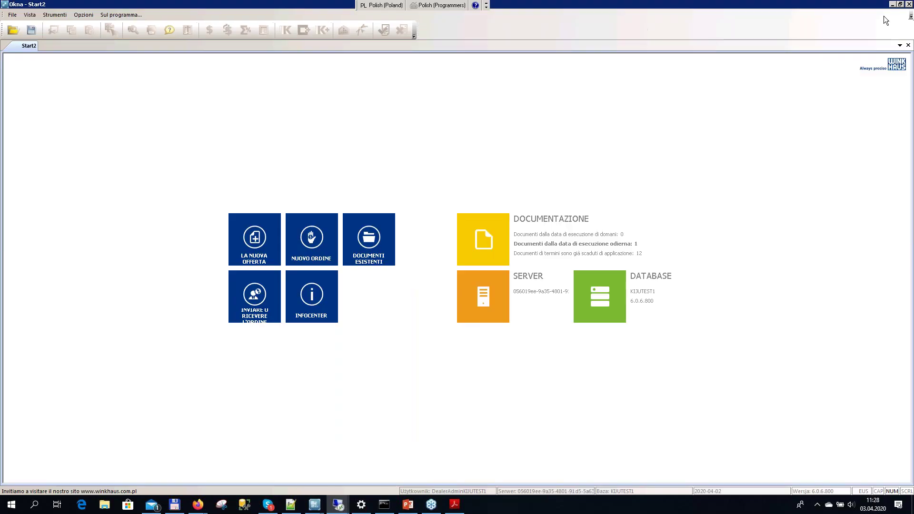
# Close WH Okna and launch WHCloudRun.exe from the desktop
pyautogui.click(910, 5)
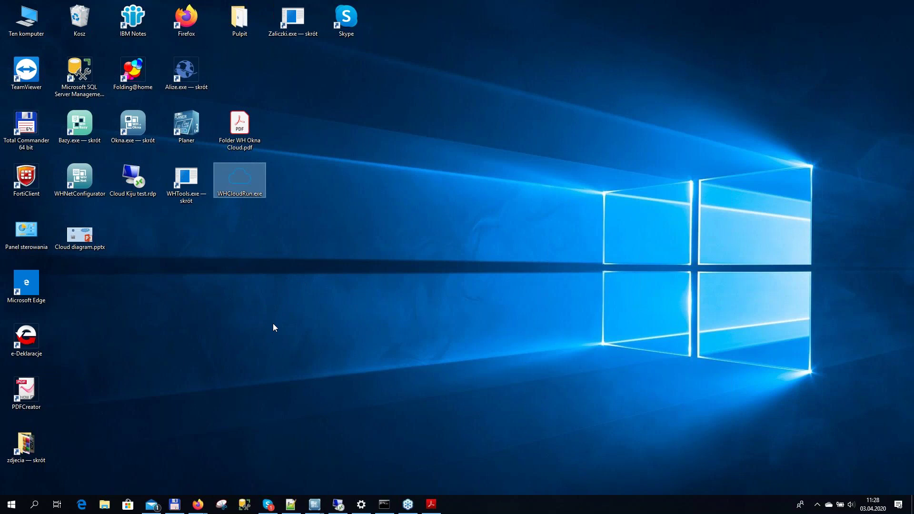
pyautogui.doubleClick(248, 192)
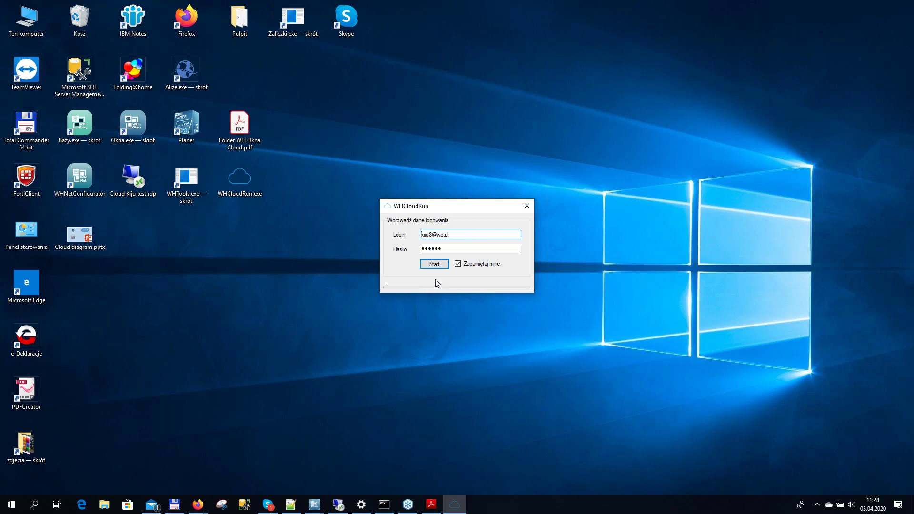
# Sign in to WHCloudRun with the saved login and password to start the cloud session
pyautogui.click(452, 235)
pyautogui.moveTo(451, 235); pyautogui.dragTo(419, 241)
pyautogui.click(435, 264)
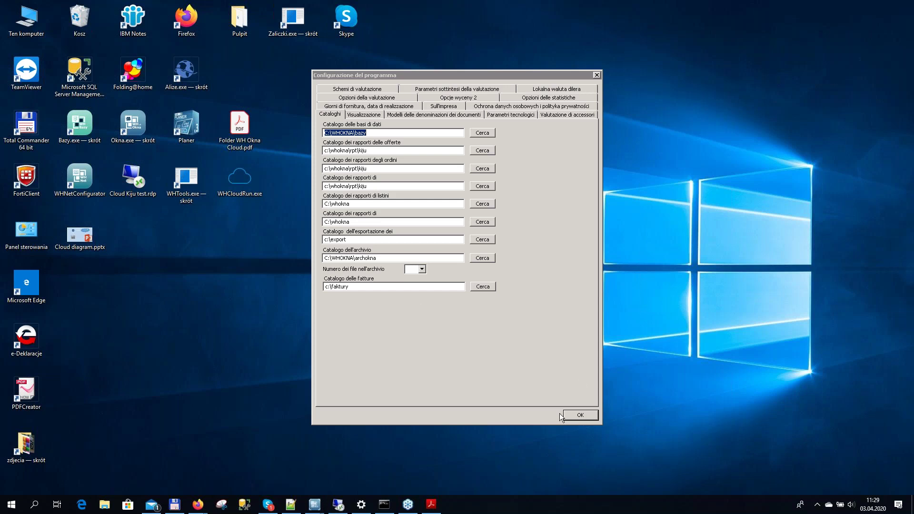
# Accept Configurazione del programma, then close the cloud Okna once its Start1 page appears
pyautogui.click(581, 415)
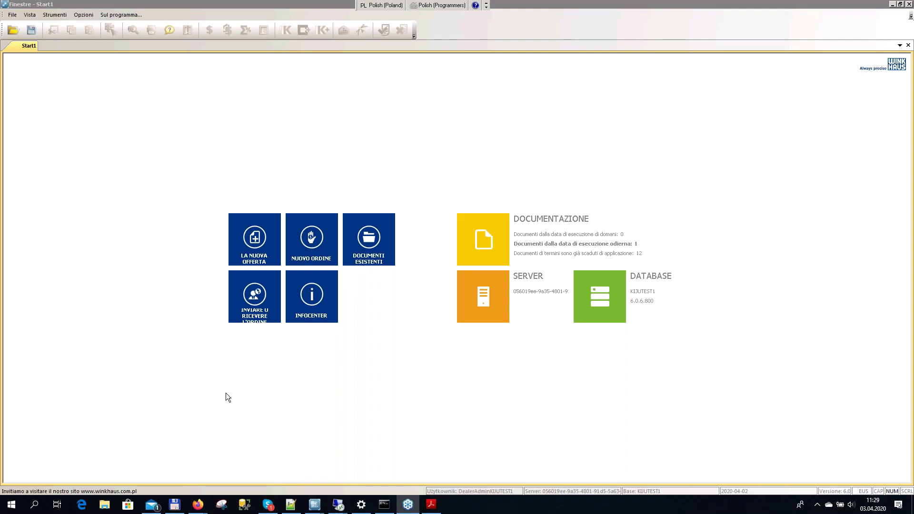
pyautogui.click(910, 6)
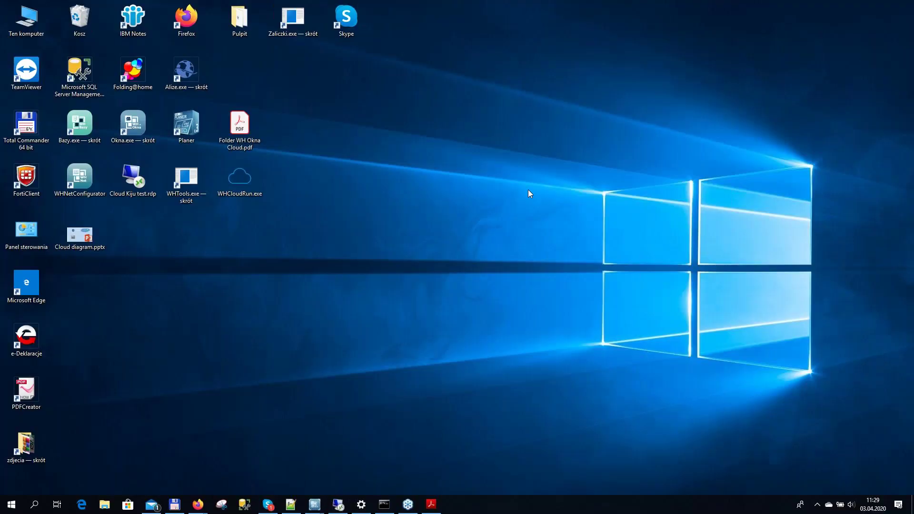
# Minimize the connection-generation browser window and bring up the PDF brochure browser window
pyautogui.moveTo(198, 504)
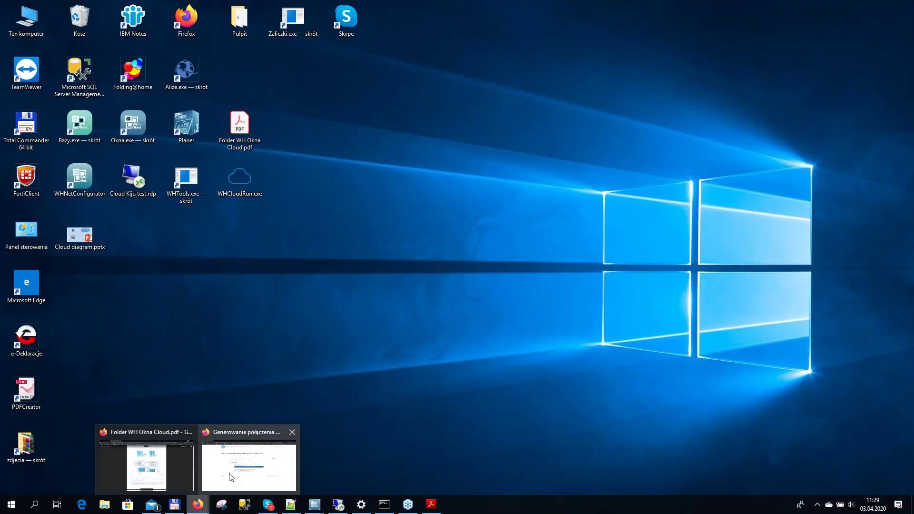
pyautogui.click(226, 471)
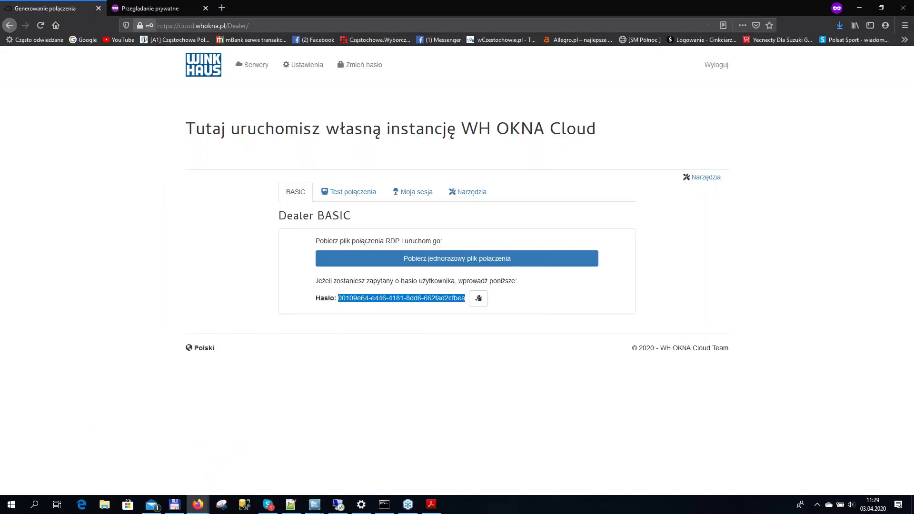
pyautogui.click(859, 9)
pyautogui.moveTo(198, 504)
pyautogui.click(147, 464)
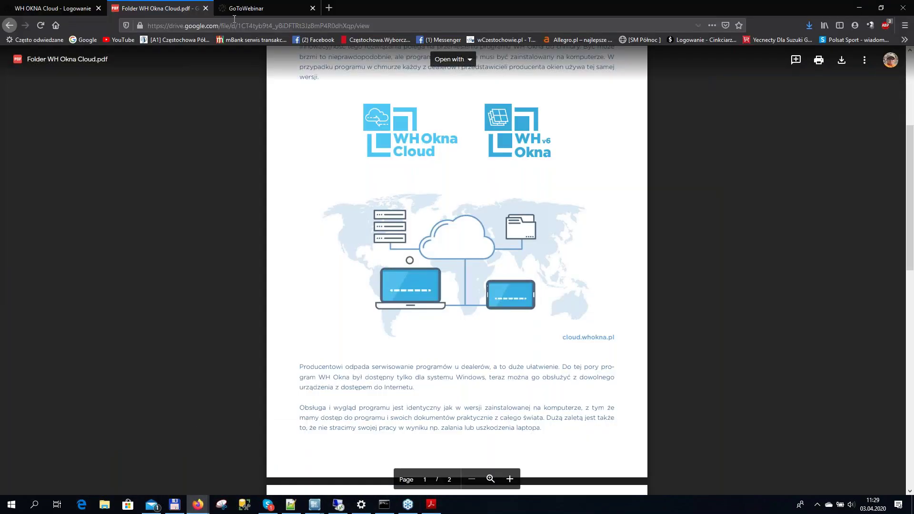
# Log in to WH OKNA Cloud with the saved producer account credentials
pyautogui.click(56, 8)
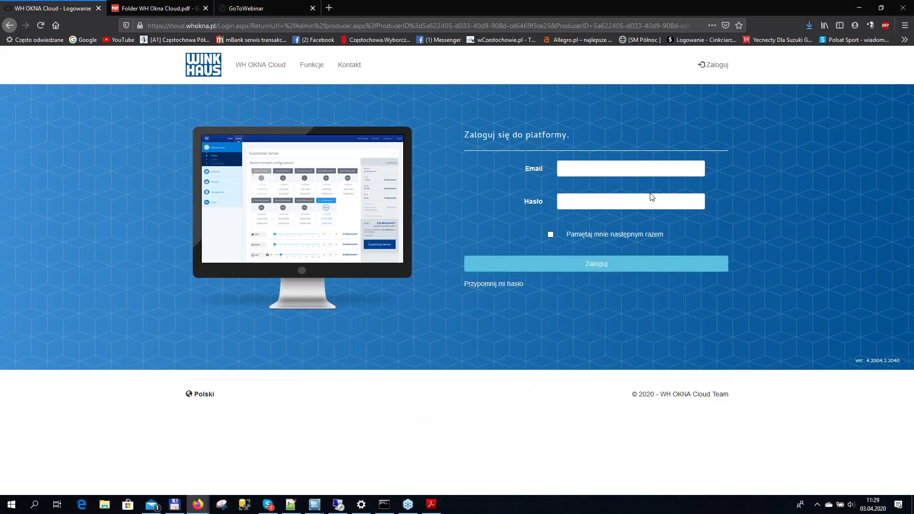
pyautogui.click(587, 167)
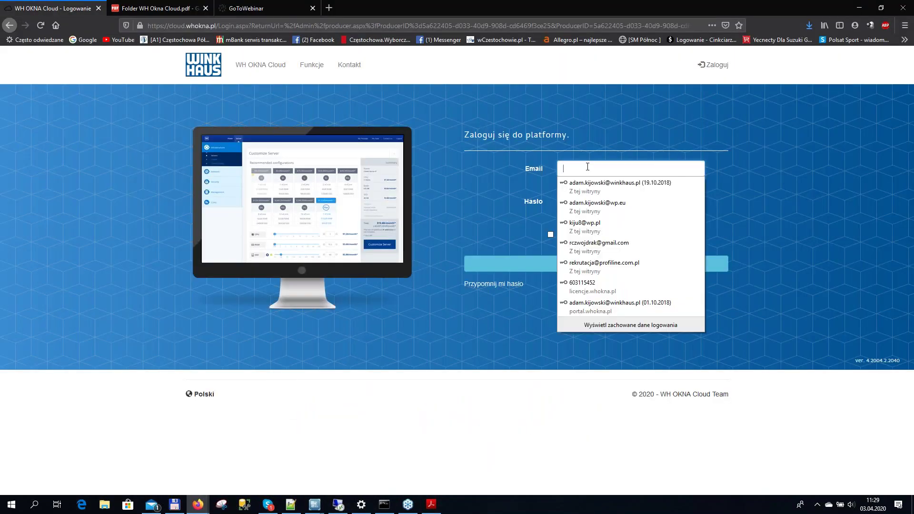
pyautogui.click(595, 210)
pyautogui.click(562, 268)
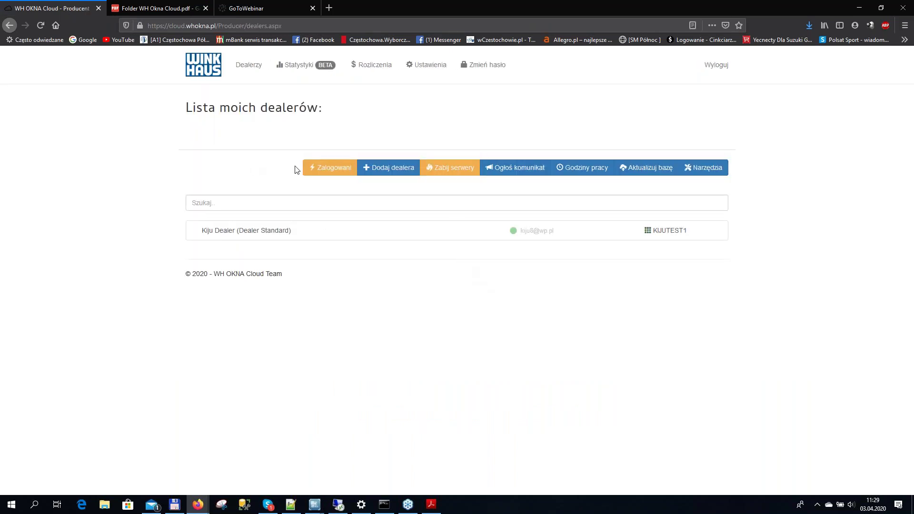
# Check the Zalogowani status, then open Ogłoś komunikat and close it without posting
pyautogui.click(331, 168)
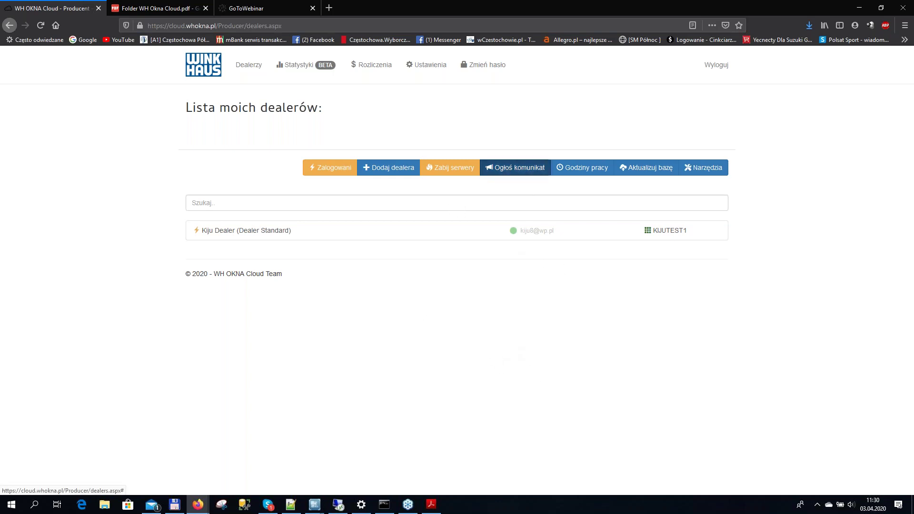
pyautogui.click(517, 168)
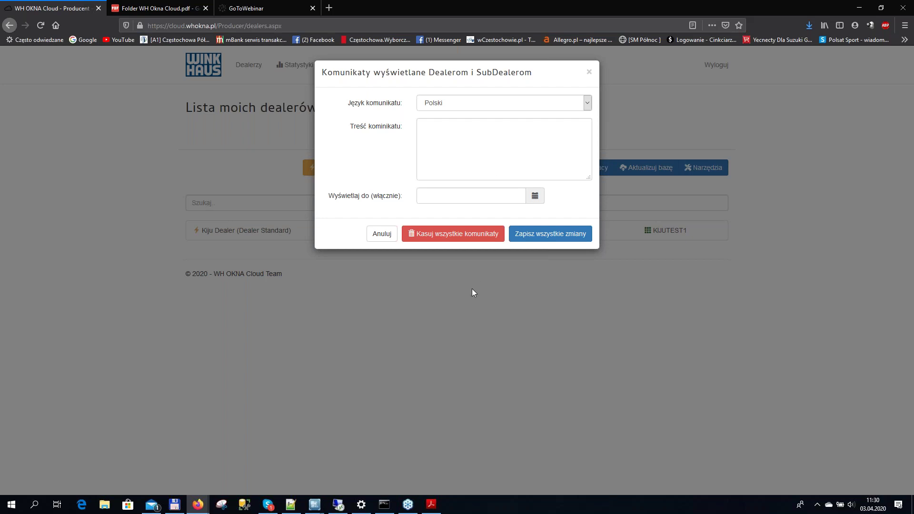
pyautogui.click(590, 73)
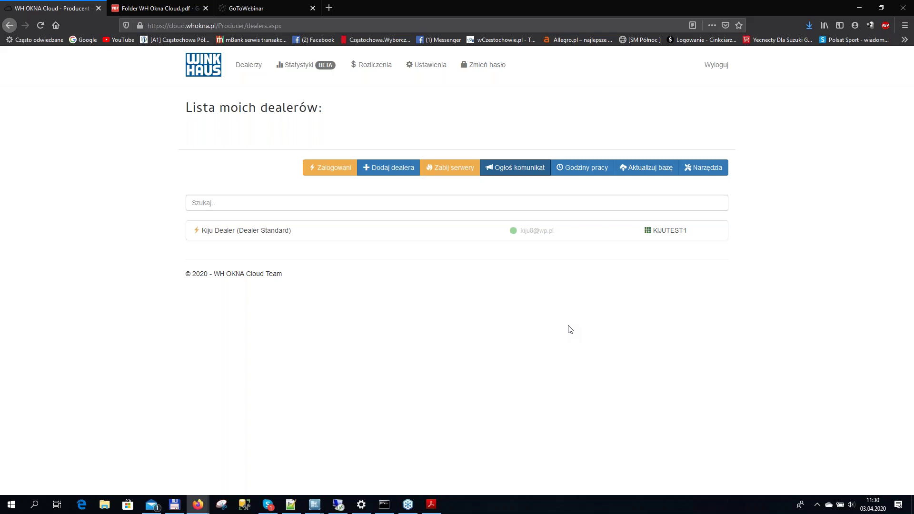
# Open the Aktualizuj bazę page with its six completed import steps, then show the desktop
pyautogui.click(654, 174)
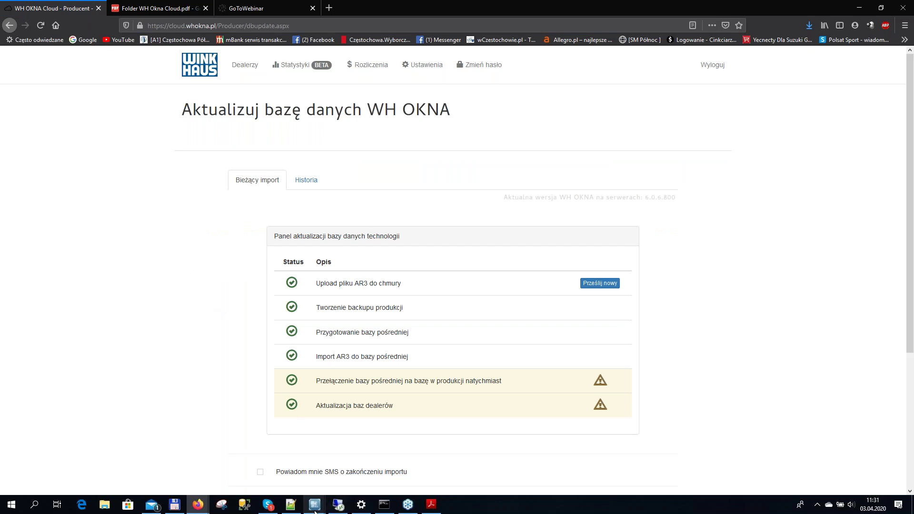
pyautogui.moveTo(314, 511)
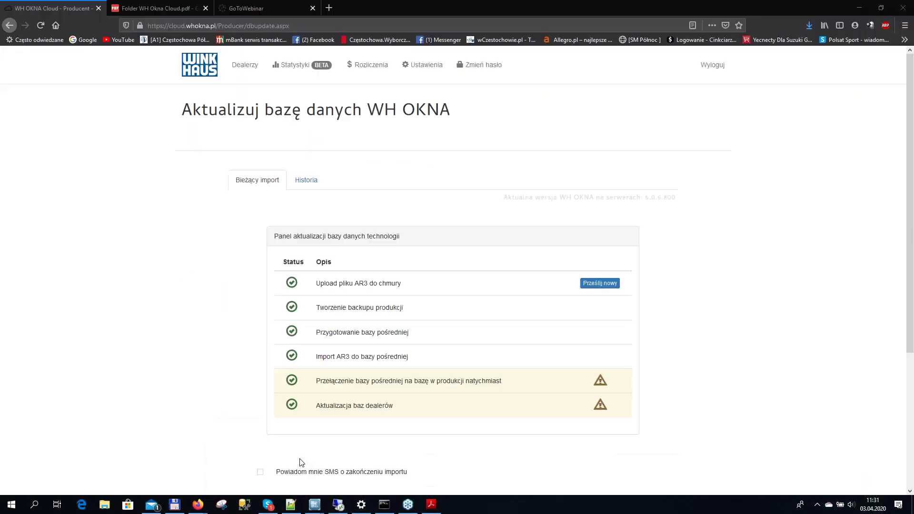
pyautogui.press('super+d')
# Launch Bazy.exe, connect to the presentation database past the warning, and close Bazy1
pyautogui.doubleClick(79, 125)
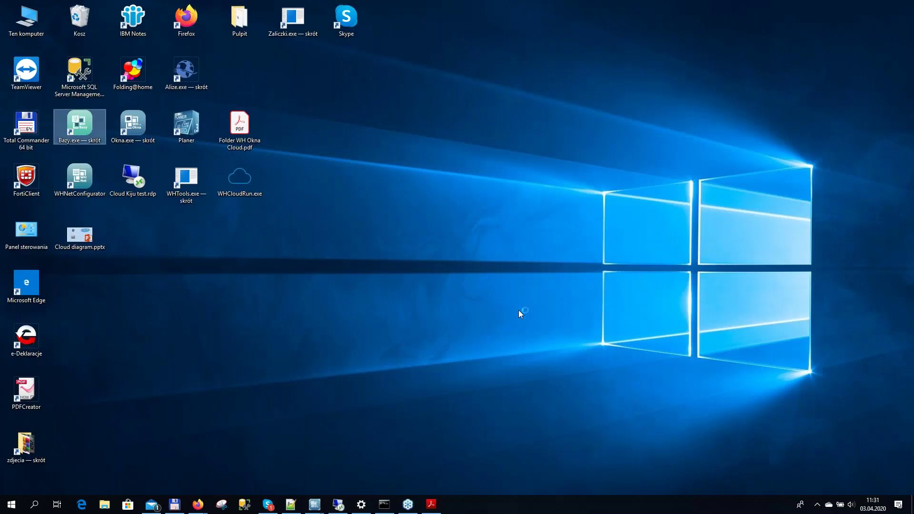
pyautogui.click(508, 338)
pyautogui.click(528, 273)
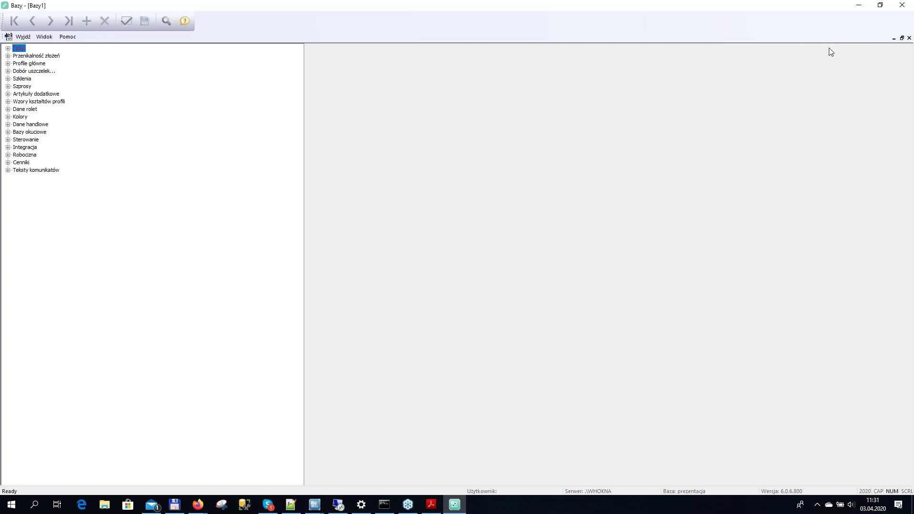
pyautogui.press('Escape')
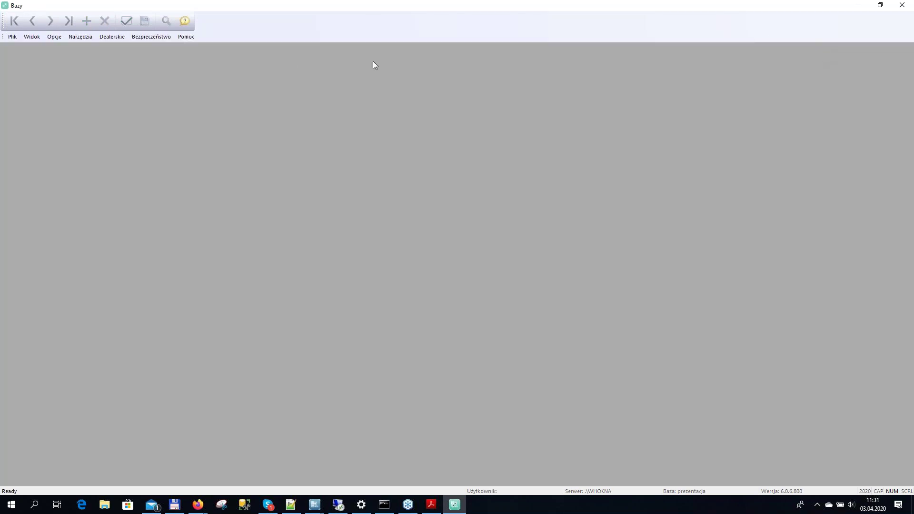
# Look over the Dealerskie menu functions without choosing one, then minimize Bazy
pyautogui.click(121, 37)
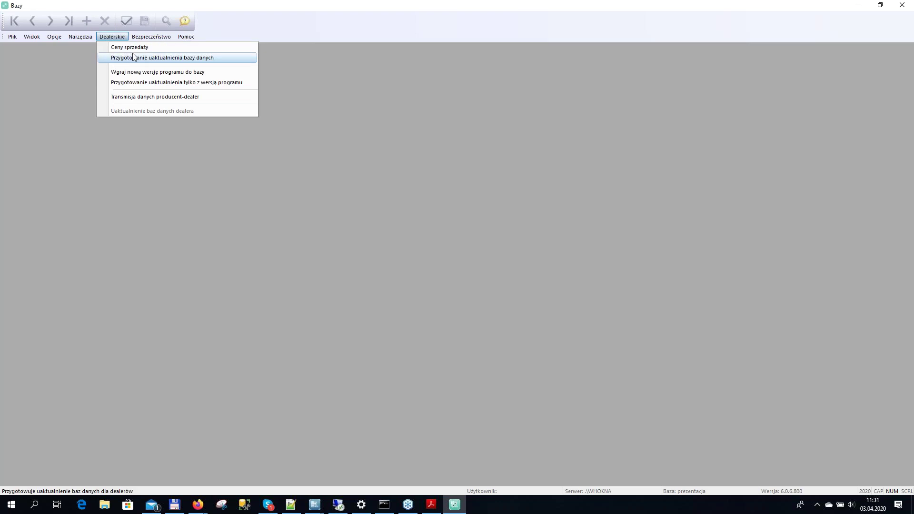
pyautogui.click(621, 269)
pyautogui.click(859, 5)
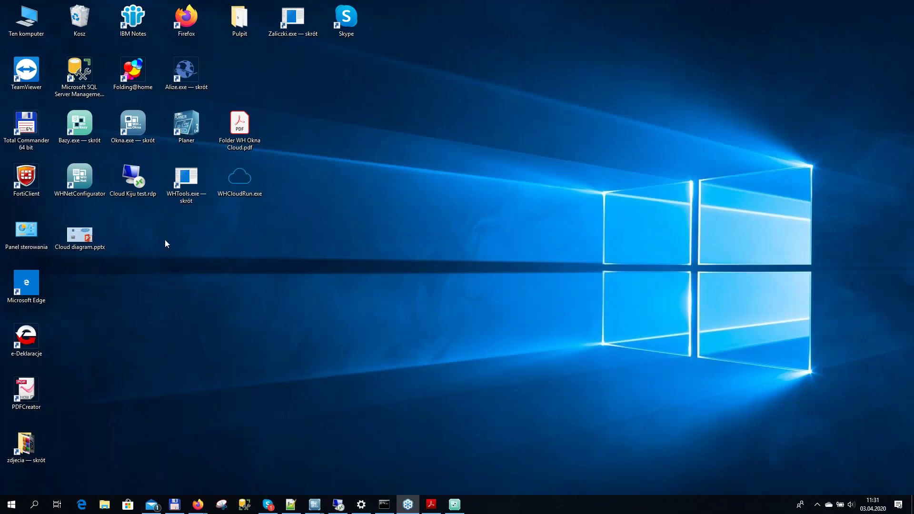
# Locate the Do_dealera .ar3 file in C:\export, widen the Nazwa column, then minimize Explorer
pyautogui.click(113, 506)
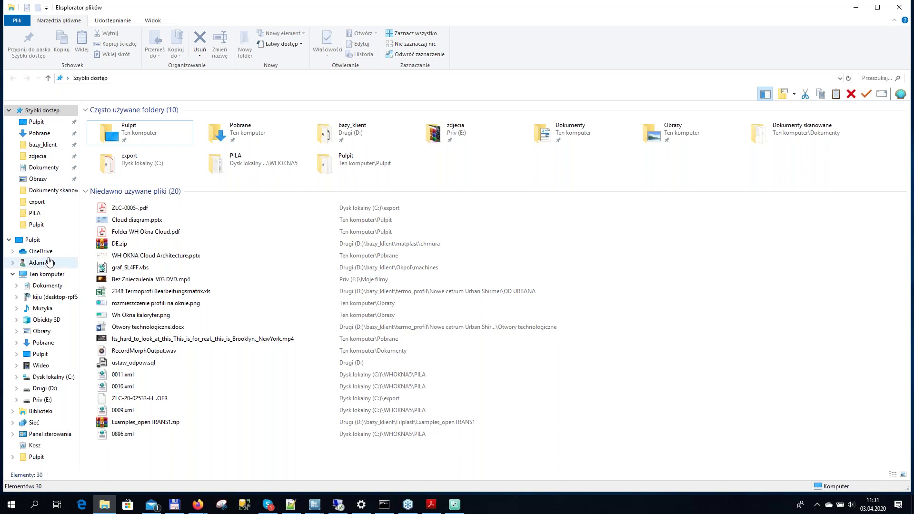
pyautogui.click(49, 275)
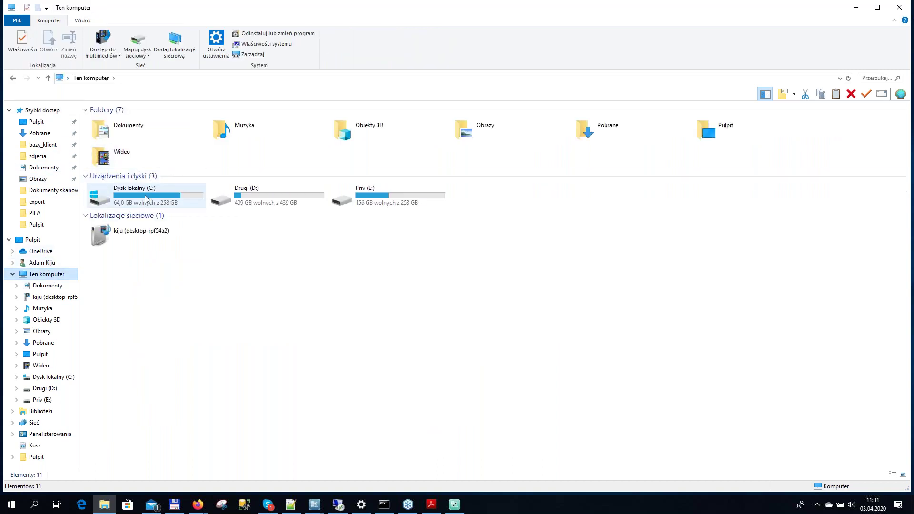
pyautogui.click(146, 200)
pyautogui.doubleClick(146, 200)
pyautogui.click(123, 161)
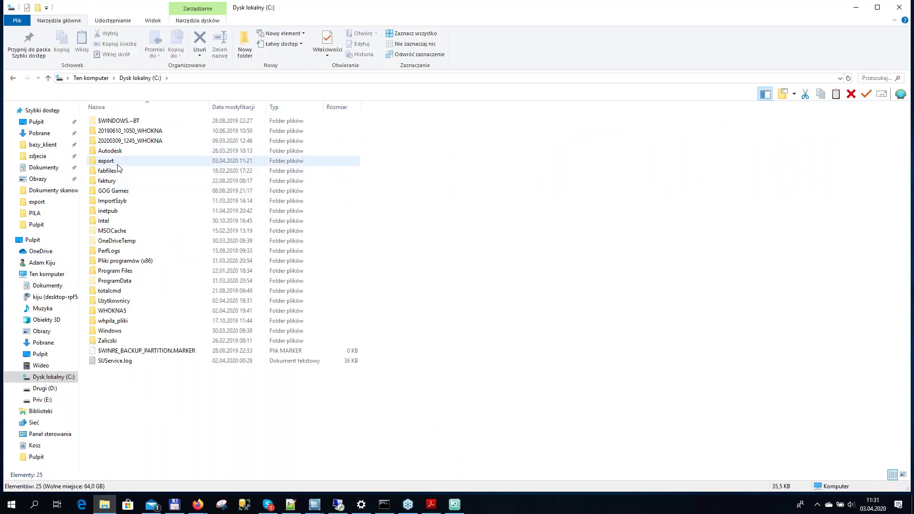
pyautogui.press('Return')
pyautogui.click(145, 132)
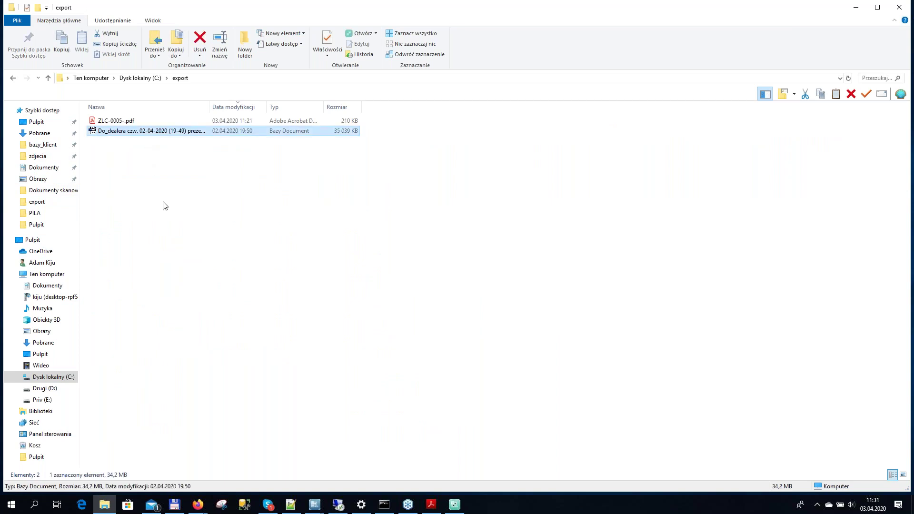
pyautogui.moveTo(210, 106); pyautogui.dragTo(260, 107)
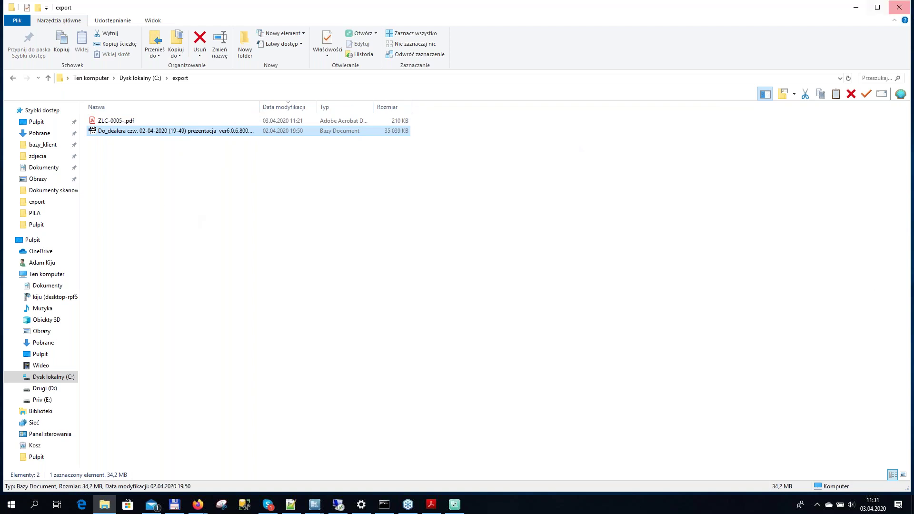
pyautogui.click(852, 6)
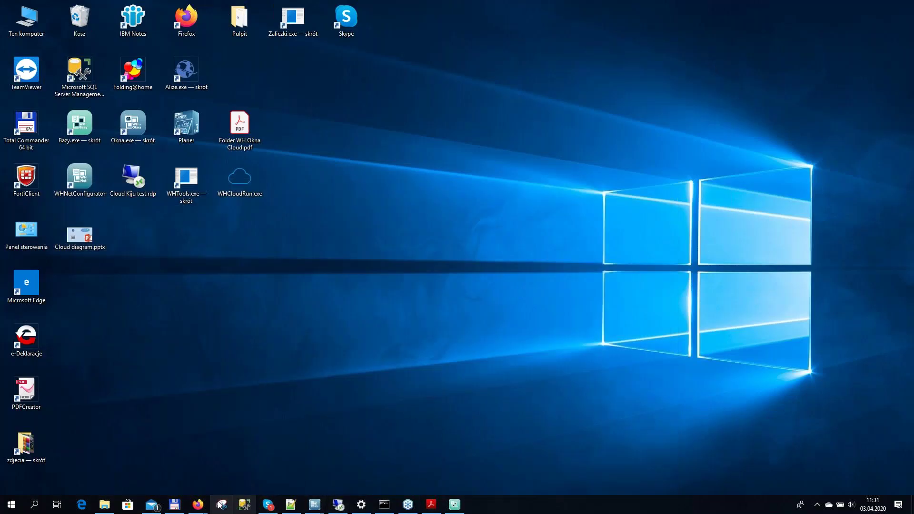
# Bring back Firefox and switch to the Producent portal window
pyautogui.moveTo(198, 505)
pyautogui.click(253, 484)
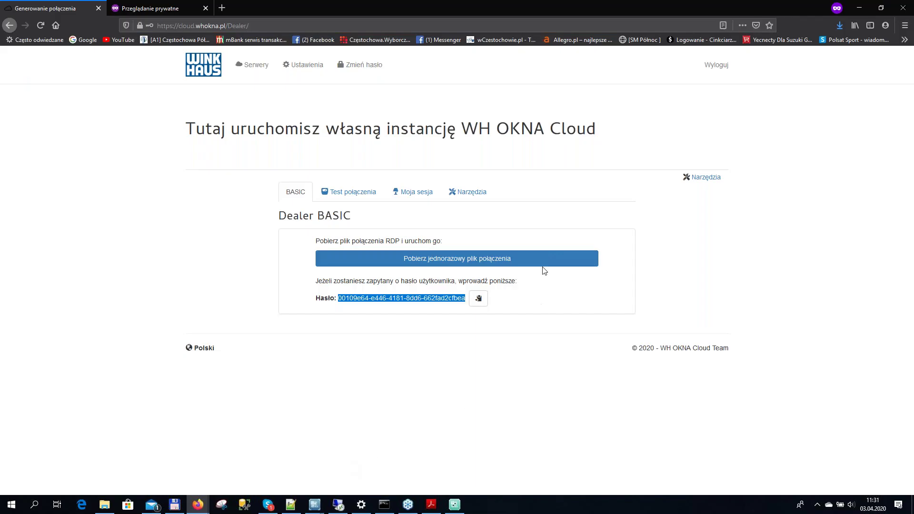
pyautogui.moveTo(198, 504)
pyautogui.click(159, 474)
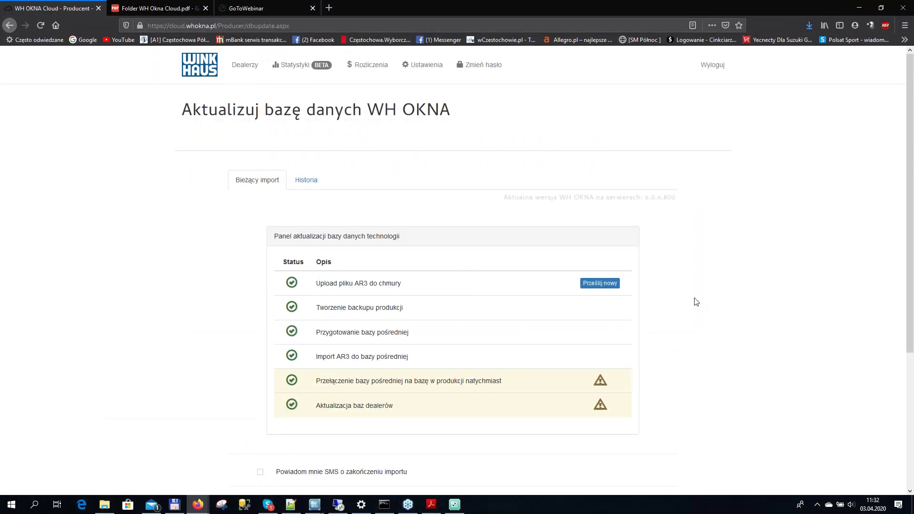
# Upload the Do_dealera .ar3 file to the server via Prześlij nowy
pyautogui.click(606, 285)
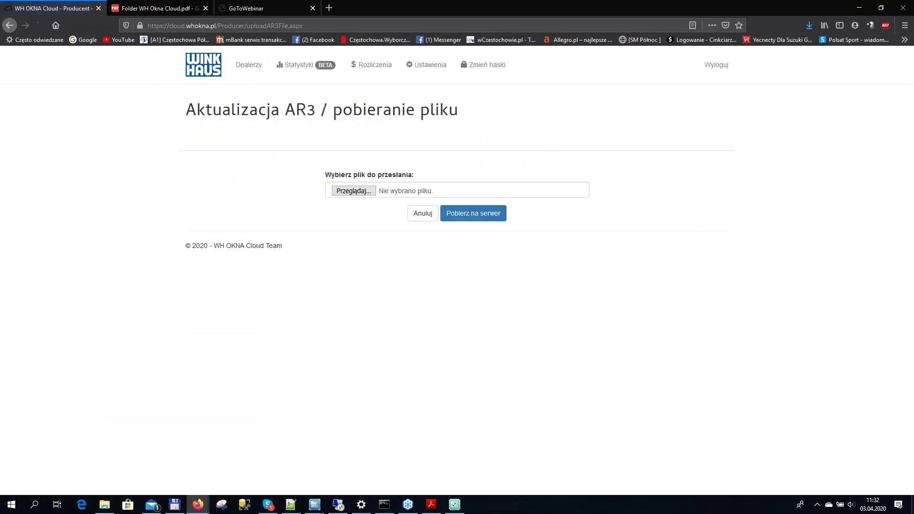
pyautogui.click(355, 192)
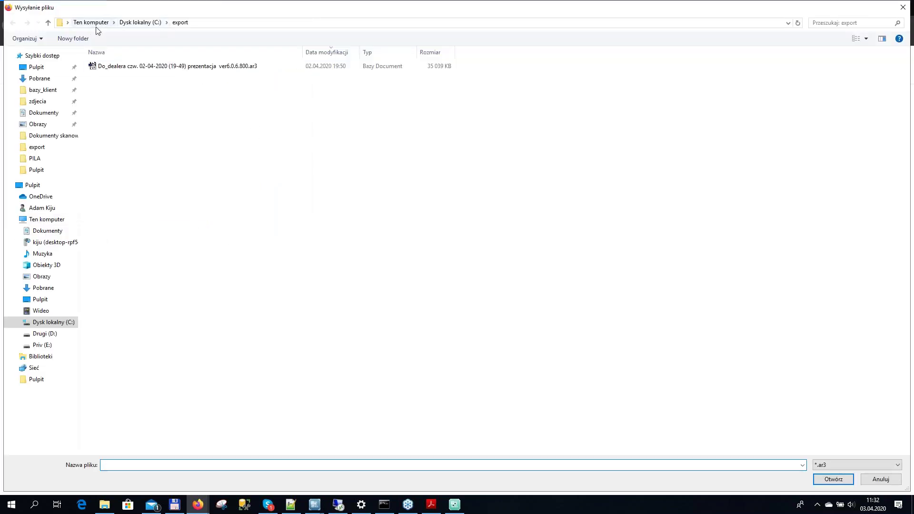
pyautogui.click(161, 68)
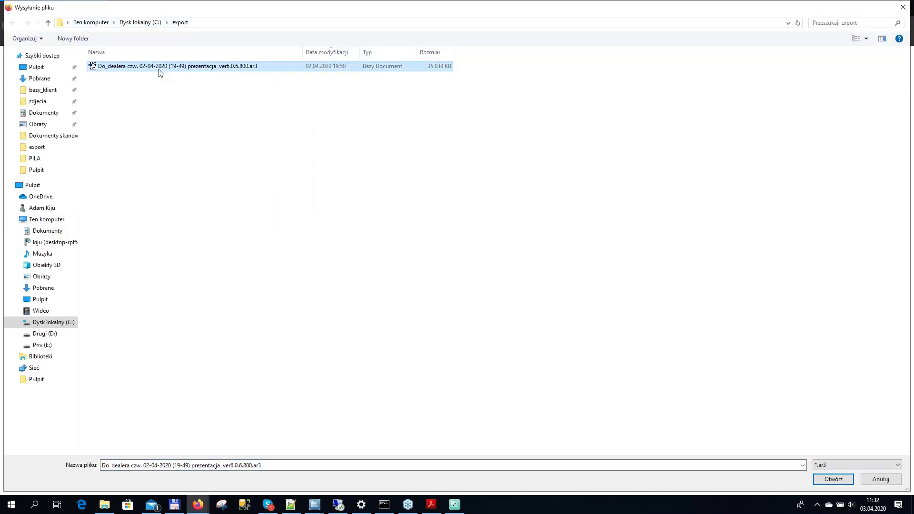
pyautogui.click(829, 481)
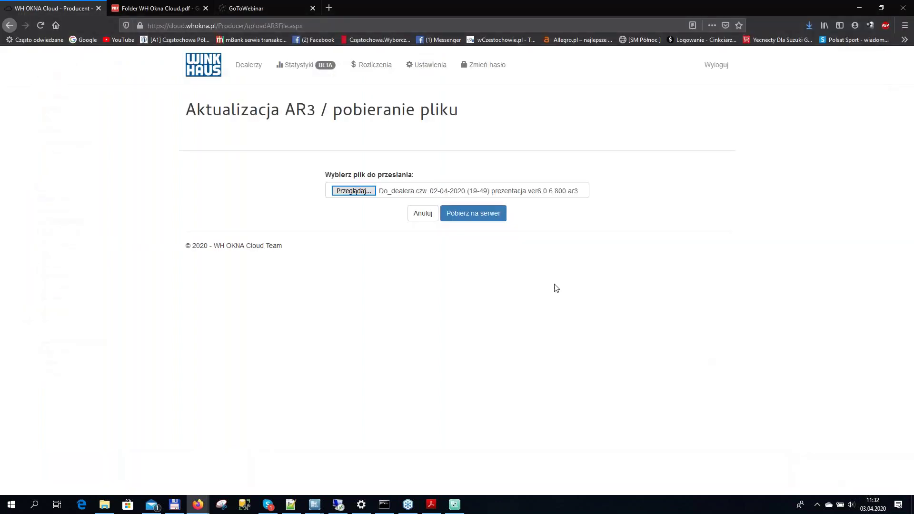
pyautogui.click(481, 218)
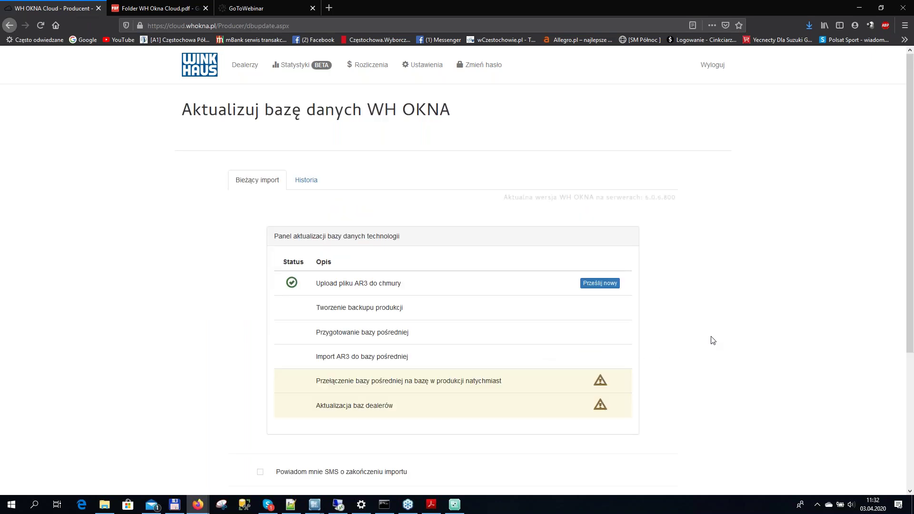
# Cancel the Zaplanuj aktualizację scheduling dialog and run Startuj aktualizację immediately instead
pyautogui.scroll(-3, 713, 340)
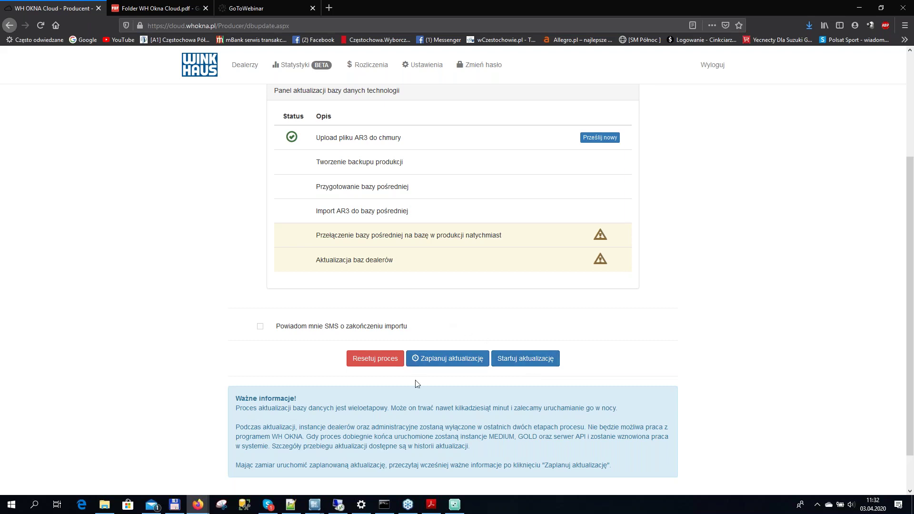
pyautogui.click(446, 364)
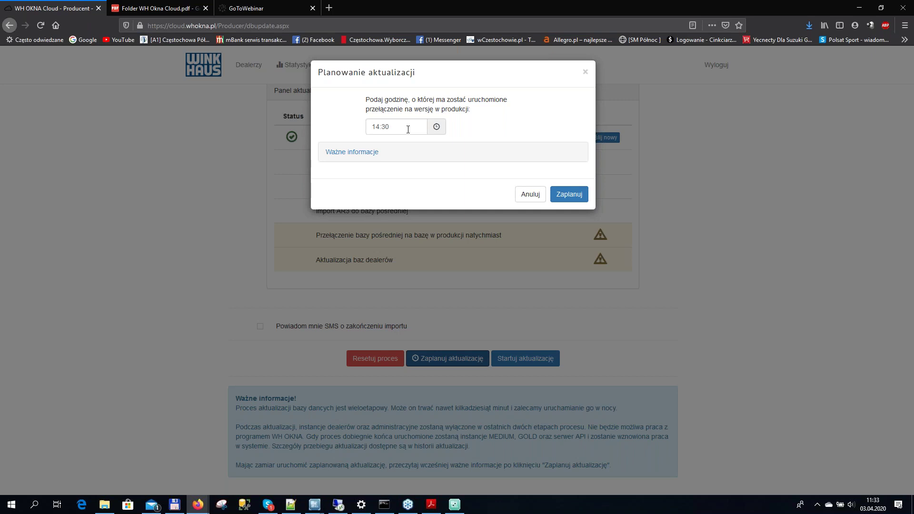
pyautogui.click(529, 195)
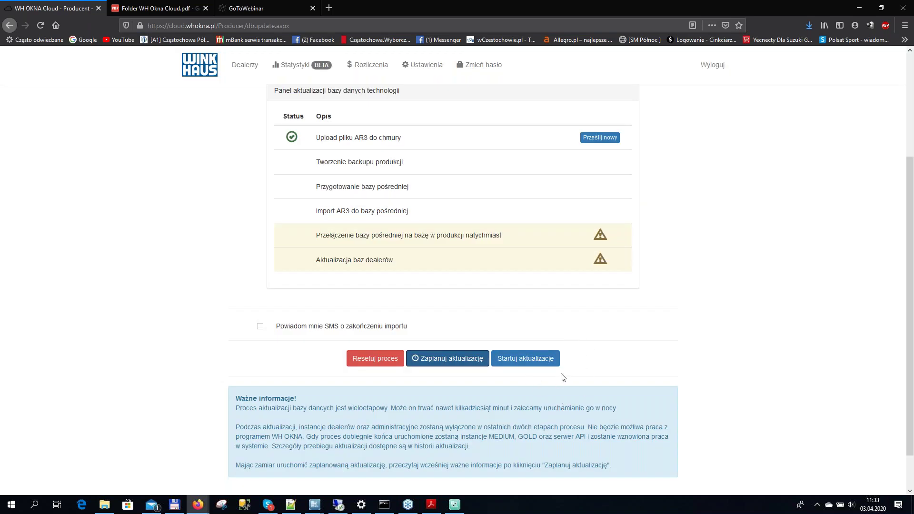
pyautogui.click(537, 365)
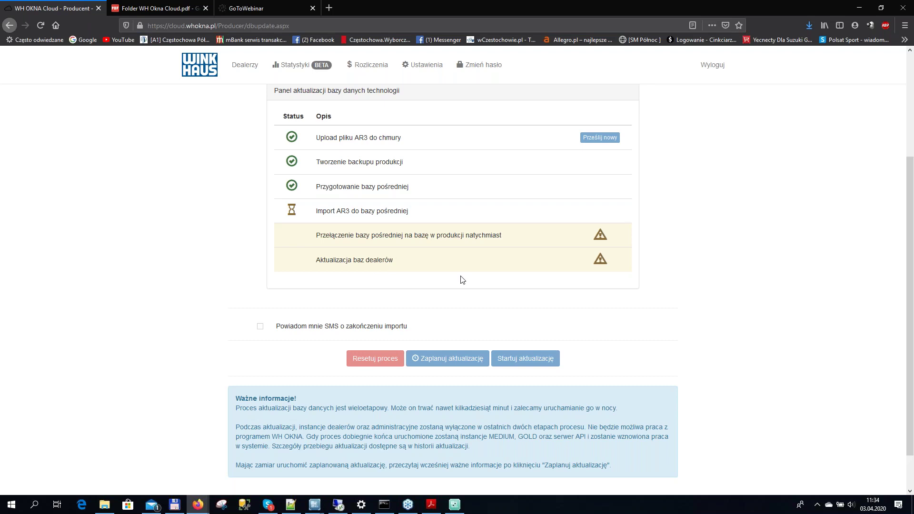
# Once the update reaches the AR3 import, show the desktop and open Cloud diagram.pptx
pyautogui.moveTo(332, 507)
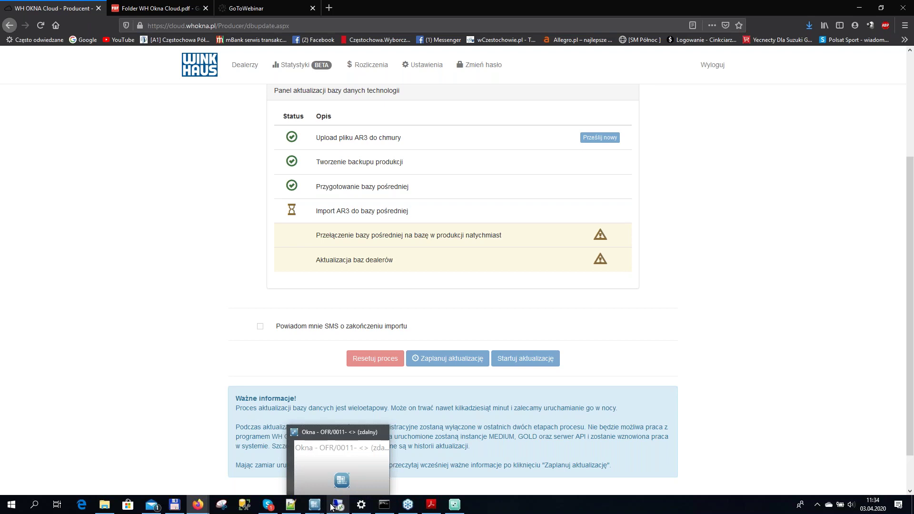
pyautogui.moveTo(431, 505)
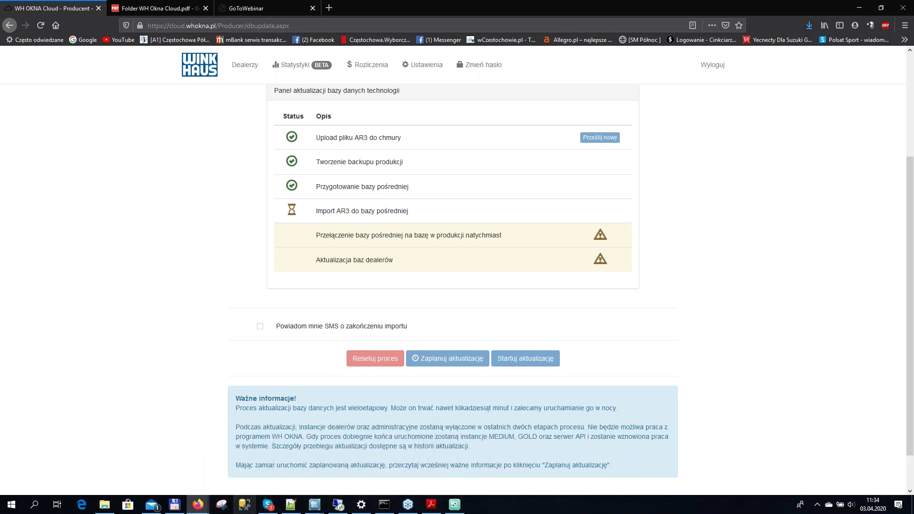
pyautogui.press('super+d')
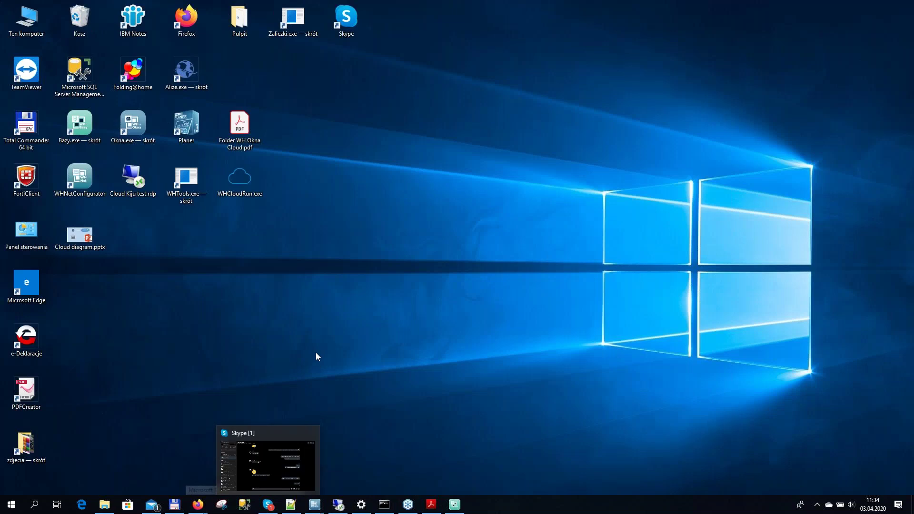
pyautogui.doubleClick(79, 235)
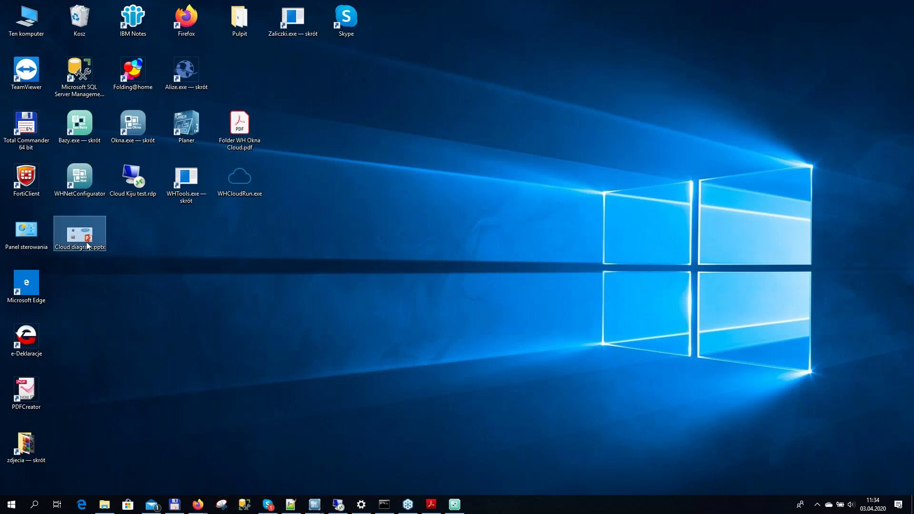
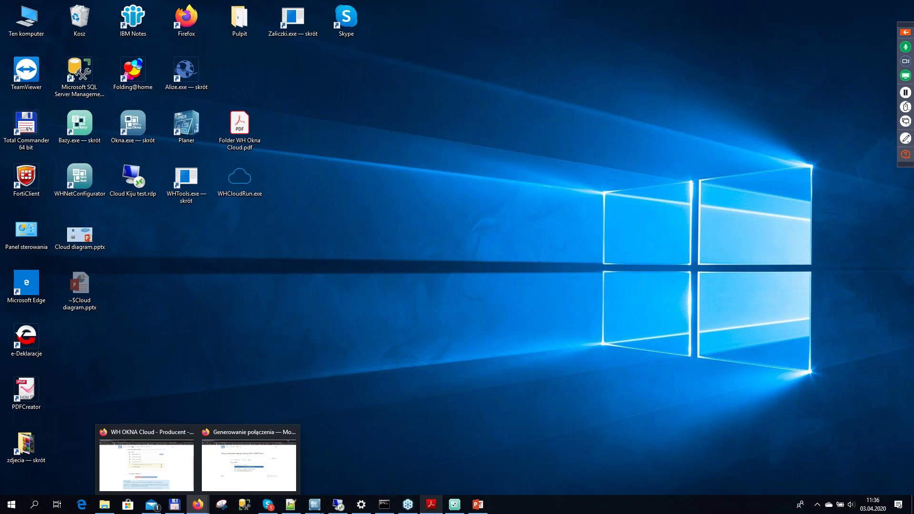
# Restore the Okna editor window showing offer OFR/0011 from the taskbar
pyautogui.click(905, 33)
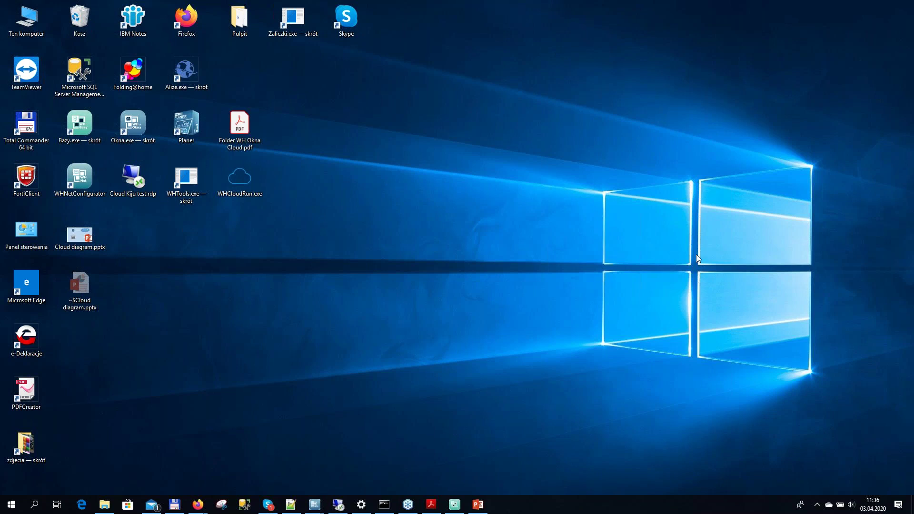
pyautogui.click(338, 504)
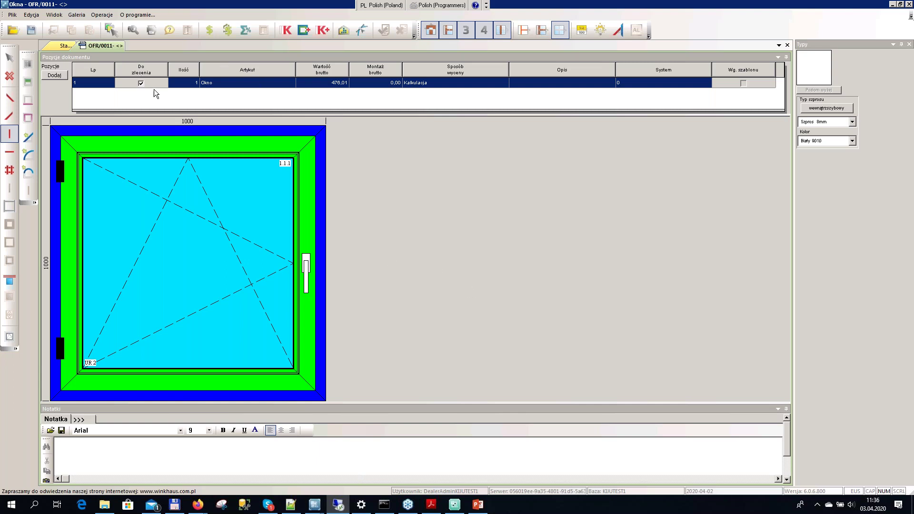
# Generate a preview of offer OFR/0011 using the Oferta_kiju report layout
pyautogui.click(133, 29)
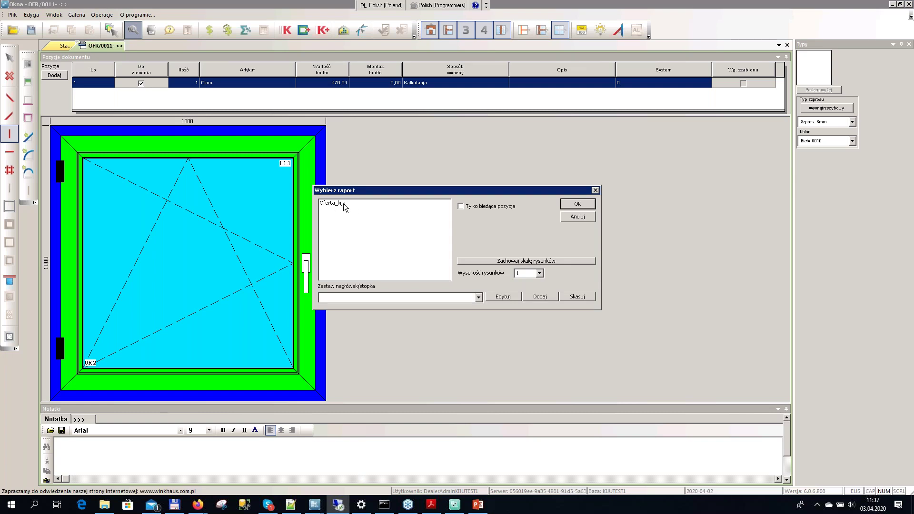
pyautogui.click(343, 204)
pyautogui.click(577, 204)
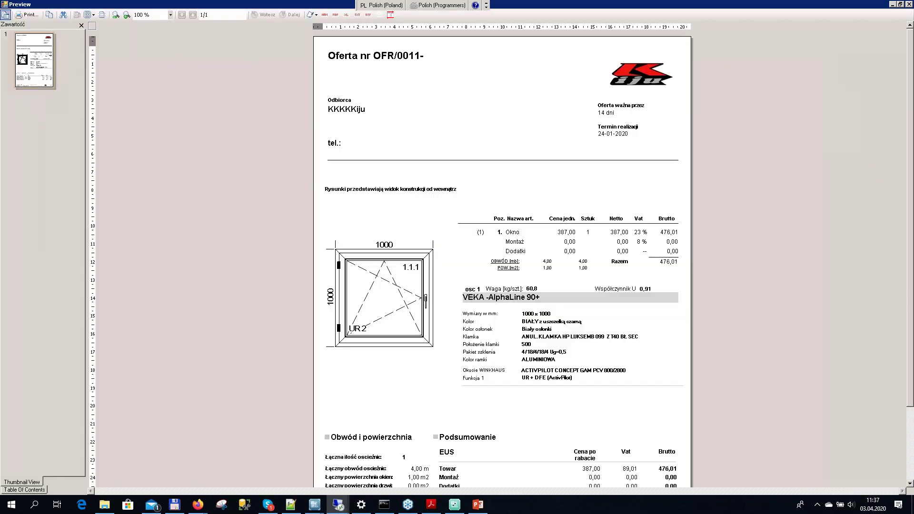
# Start a PDF export of the preview and browse the C drive for a save folder
pyautogui.click(335, 15)
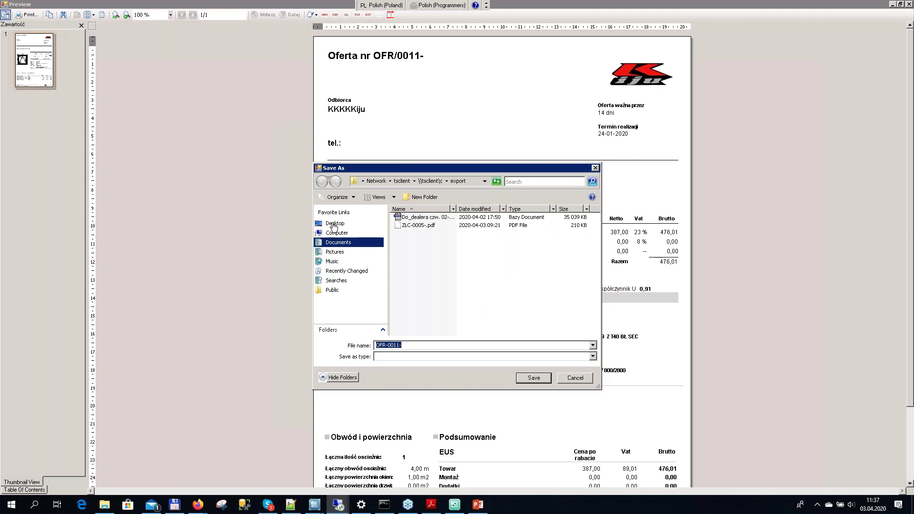
pyautogui.click(344, 235)
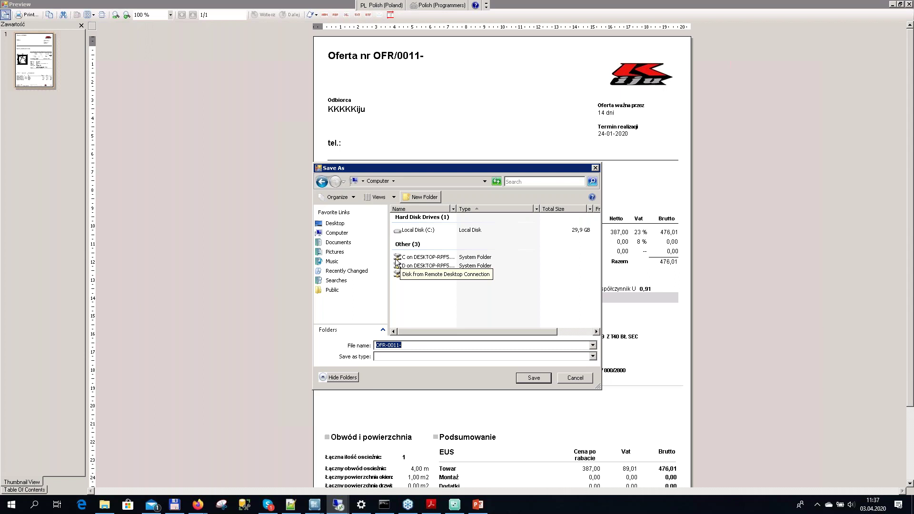
pyautogui.doubleClick(422, 258)
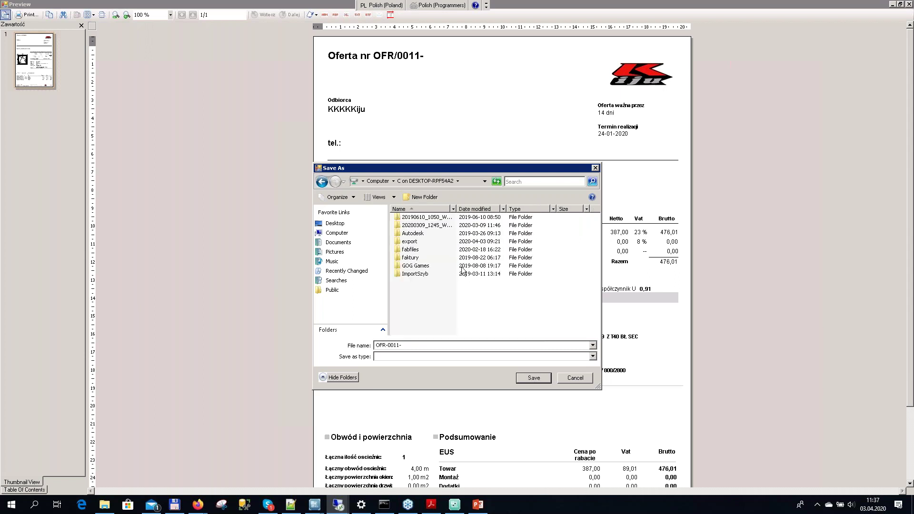
pyautogui.click(411, 242)
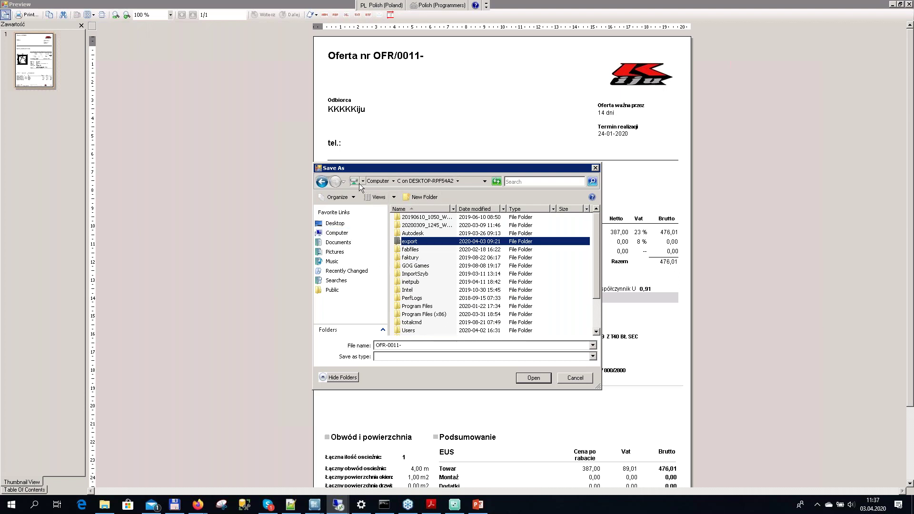
# Look through the D drive, then cancel the export and minimise the preview window
pyautogui.click(378, 181)
pyautogui.doubleClick(448, 266)
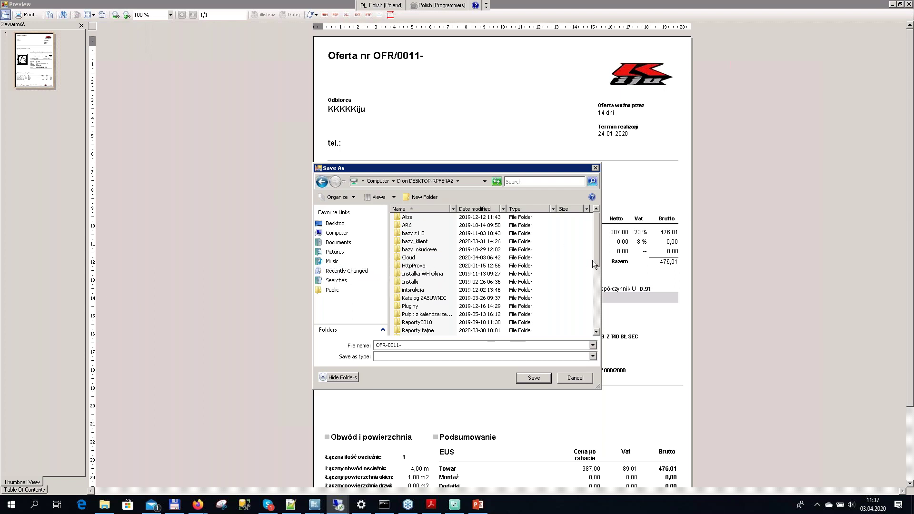
pyautogui.moveTo(596, 264); pyautogui.dragTo(595, 252)
pyautogui.press('Escape')
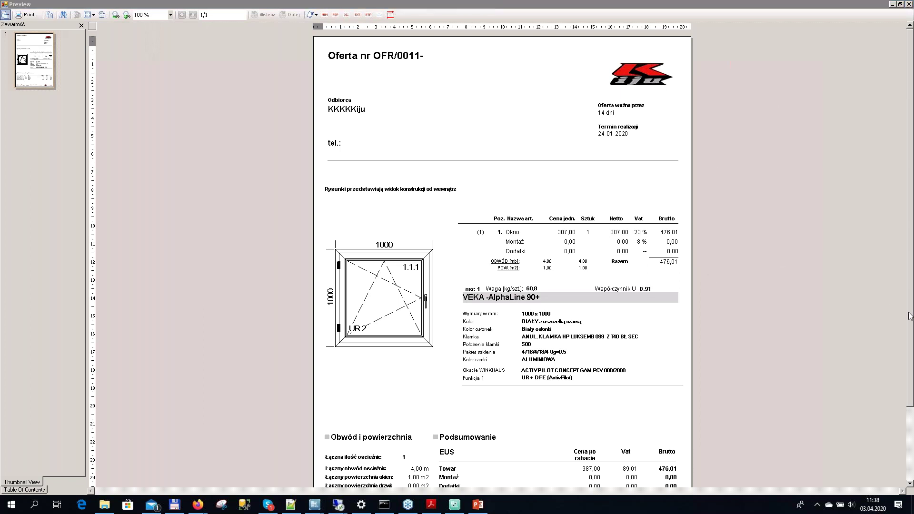
pyautogui.click(893, 4)
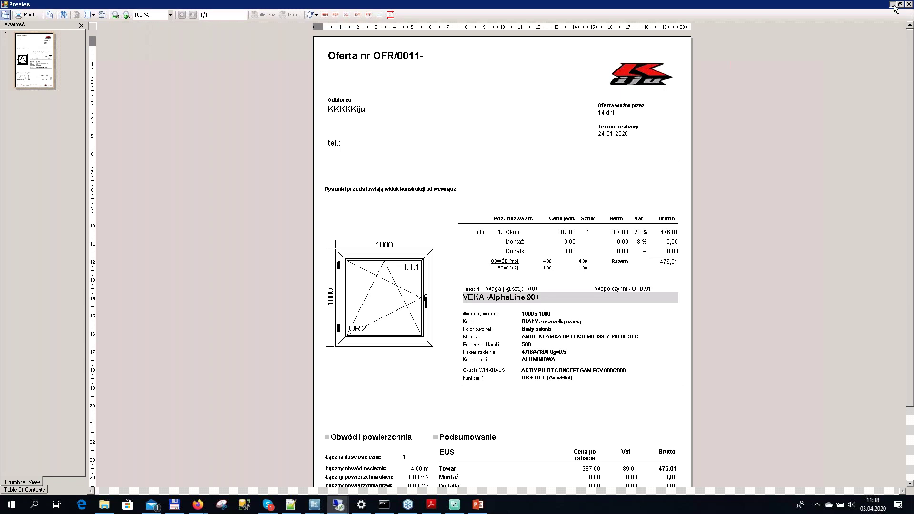
# Return to the Firefox producer panel, review the database update progress, and open Dealerzy
pyautogui.moveTo(197, 503)
pyautogui.click(192, 485)
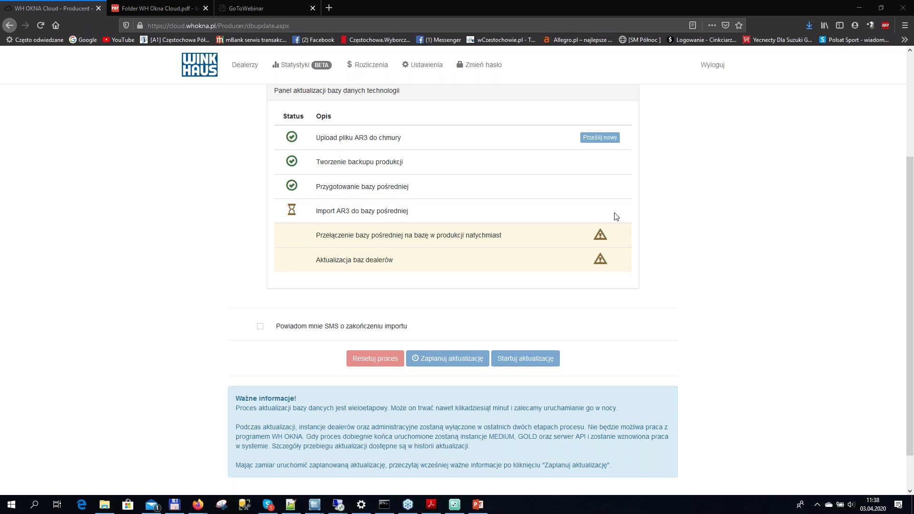
pyautogui.scroll(3, 596, 185)
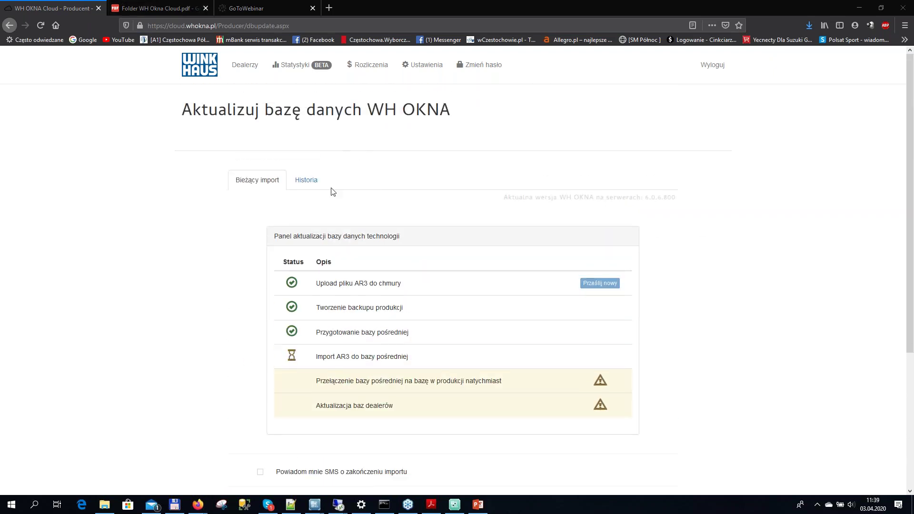
pyautogui.click(253, 65)
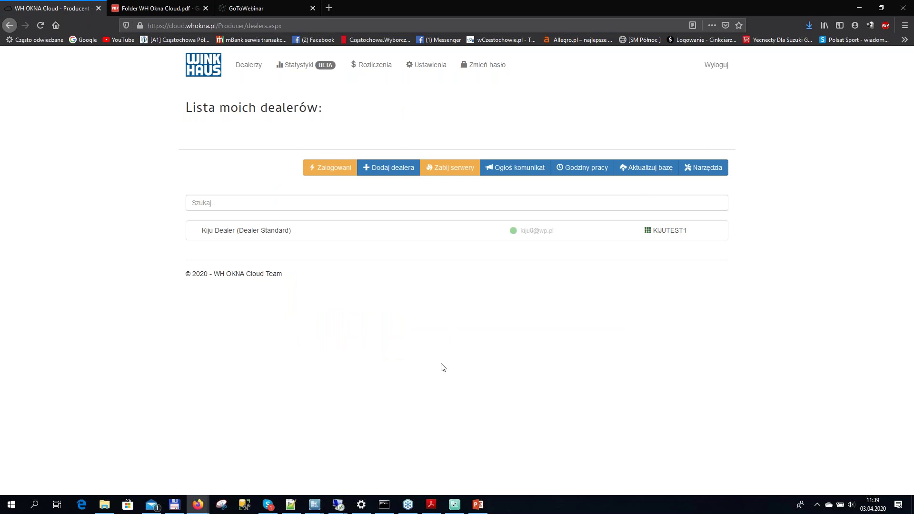
# Open Kiju Dealer's details and show its SubDealerzy (2) tab
pyautogui.click(223, 234)
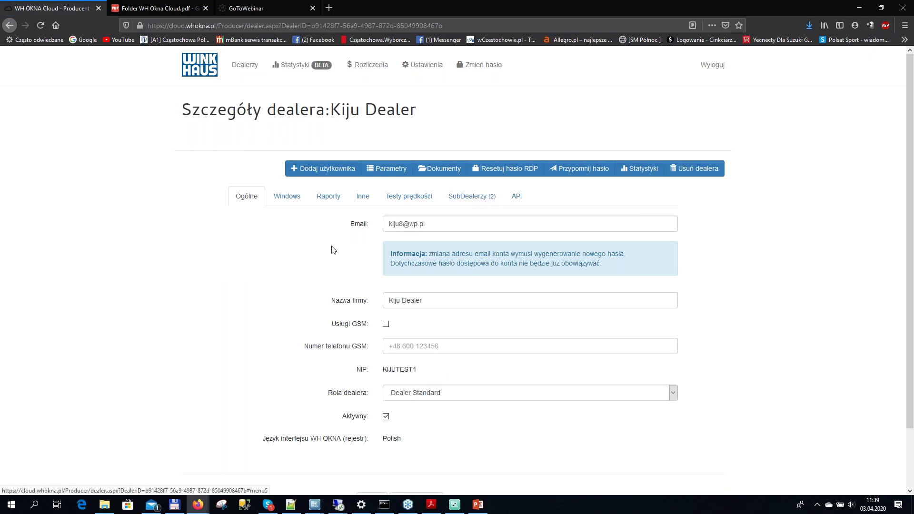
pyautogui.click(471, 197)
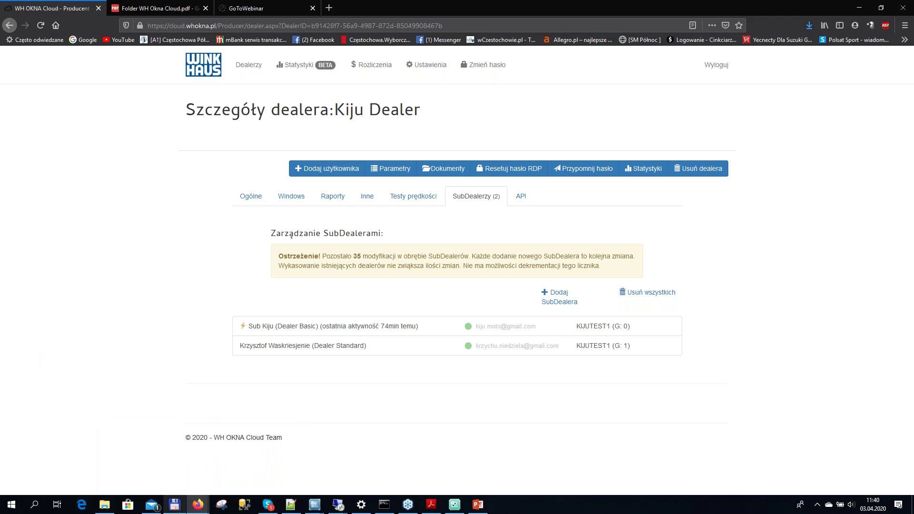
# Switch to the private dealer browser window and log out with Wyloguj
pyautogui.moveTo(199, 505)
pyautogui.click(221, 473)
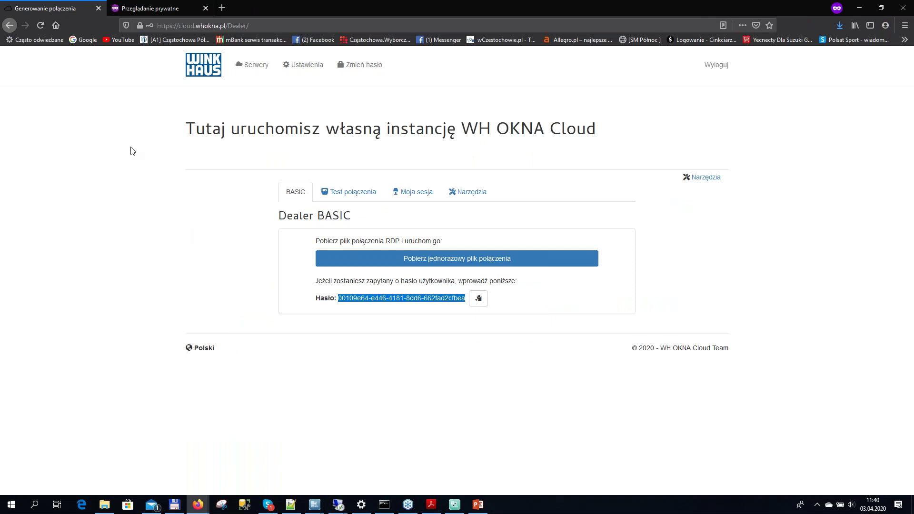
pyautogui.click(720, 69)
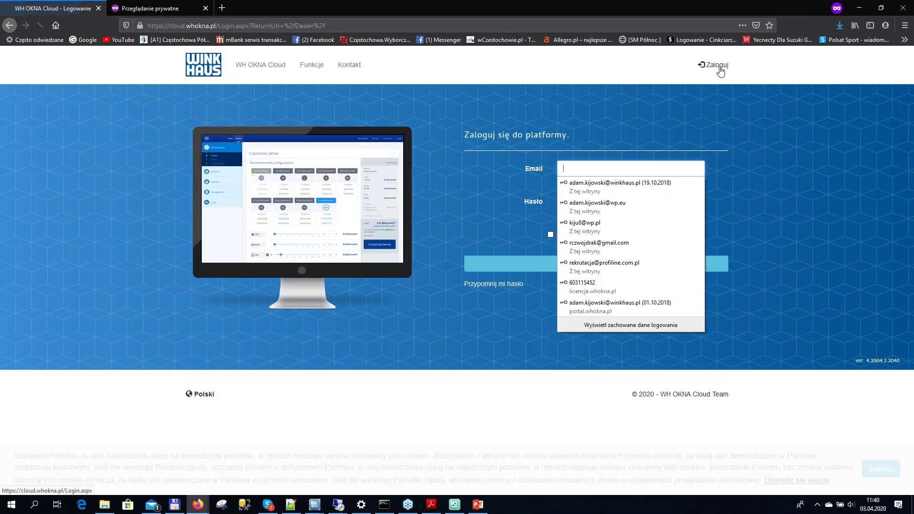
# Sign in with the sub-dealer's e-mail address and password
pyautogui.click(616, 170)
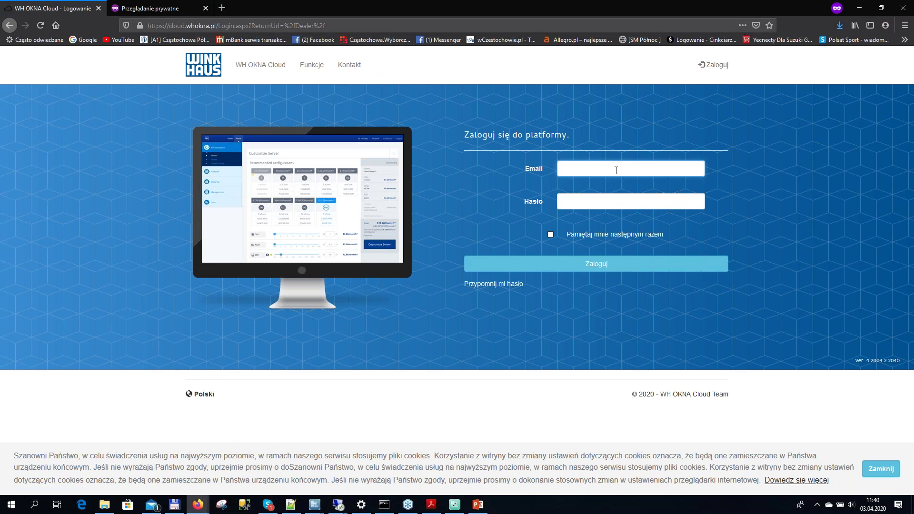
pyautogui.write('kiju')
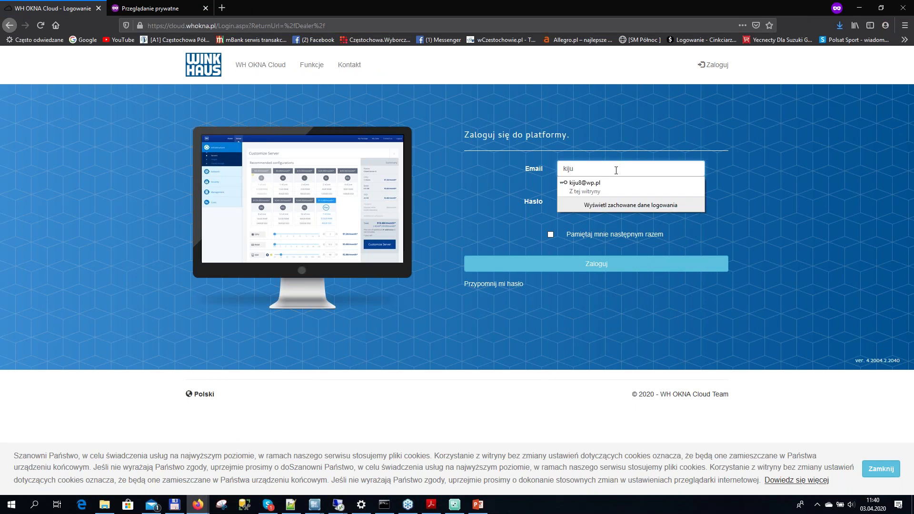
pyautogui.press('BackSpace')
pyautogui.press('BackSpace')
pyautogui.press('BackSpace')
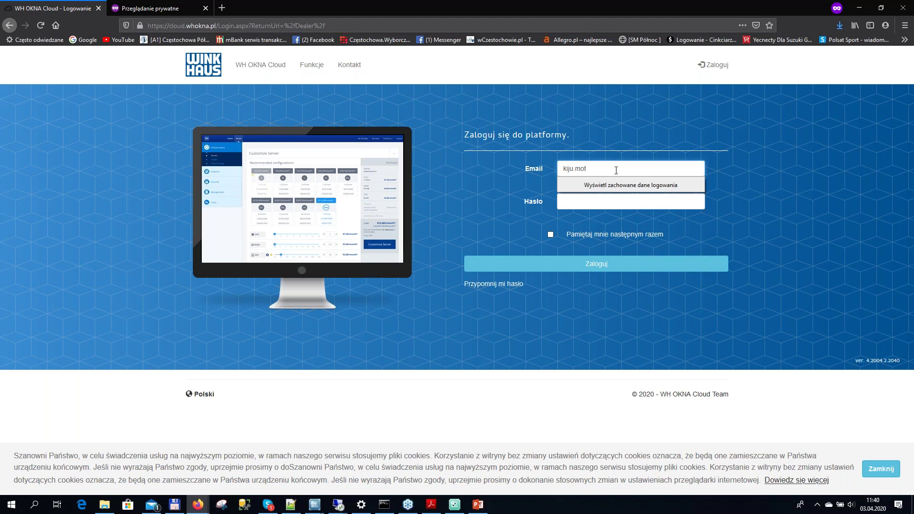
pyautogui.hotkey('alt', 'Tab')
pyautogui.hotkey('alt', 'Tab')
pyautogui.click(613, 206)
pyautogui.write('******')
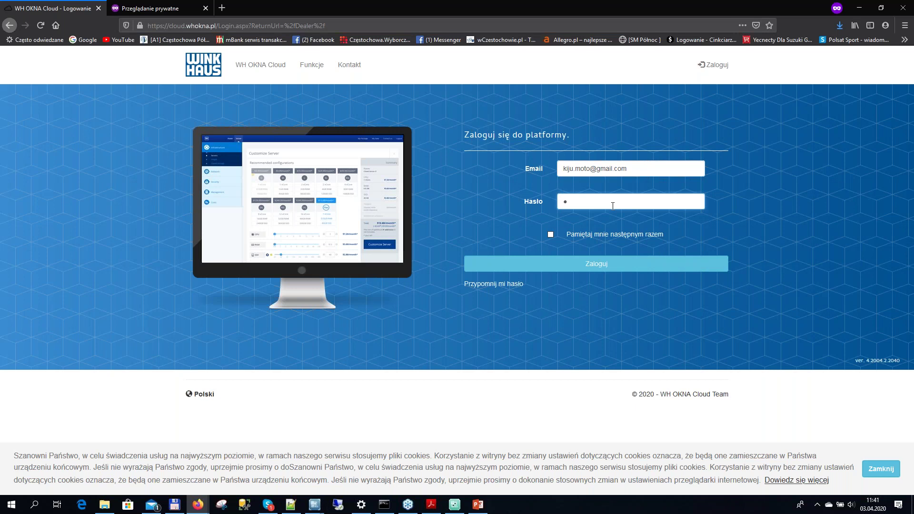
pyautogui.click(613, 265)
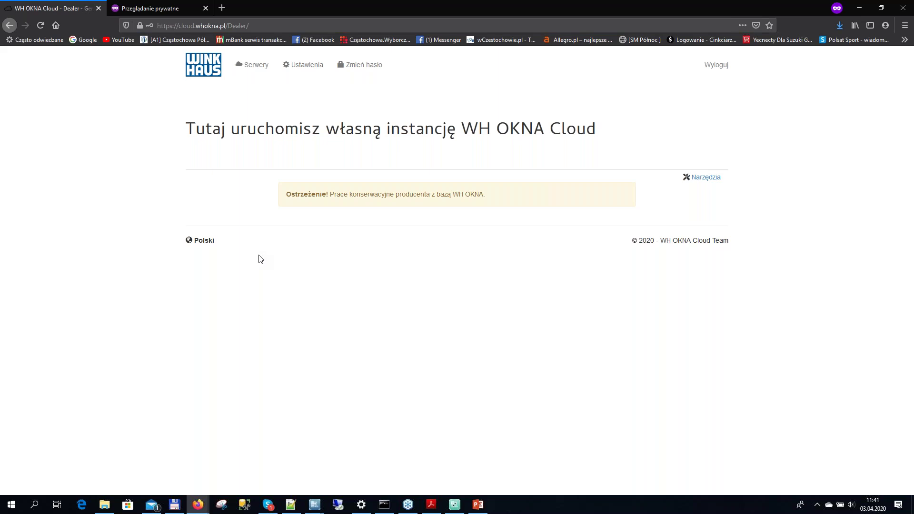
pyautogui.moveTo(485, 194); pyautogui.dragTo(328, 194)
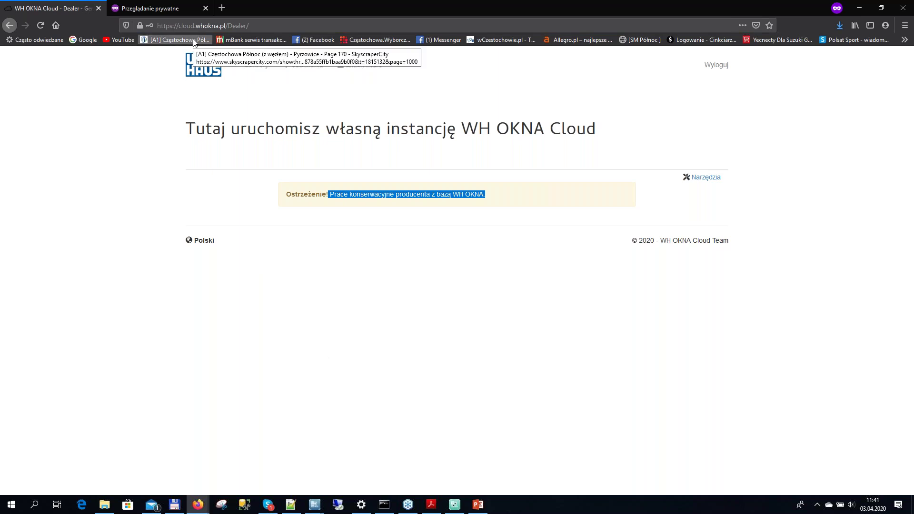
pyautogui.click(198, 505)
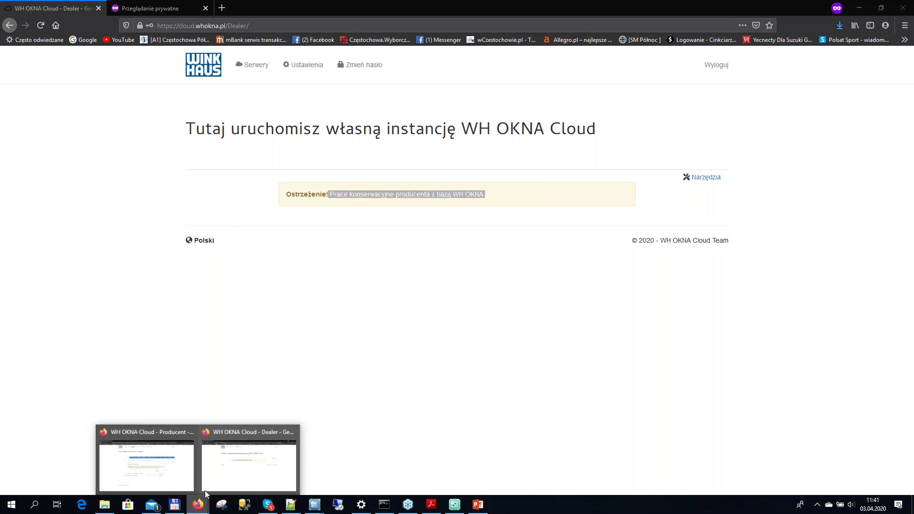
pyautogui.click(175, 483)
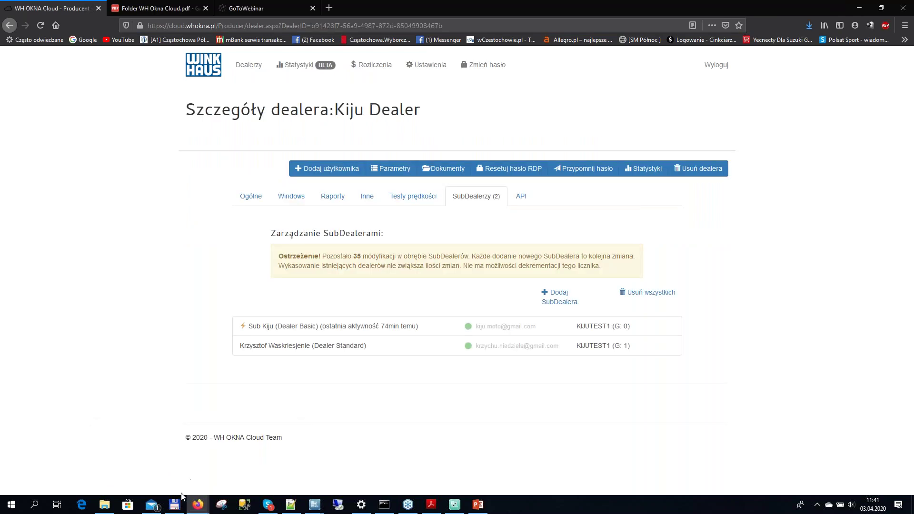
pyautogui.moveTo(199, 504)
pyautogui.click(226, 488)
pyautogui.click(243, 448)
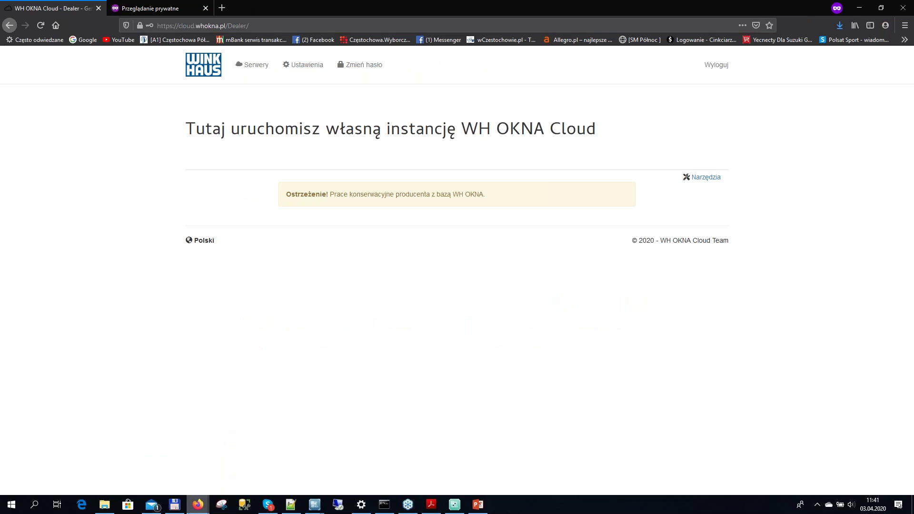
pyautogui.moveTo(200, 504)
pyautogui.click(175, 487)
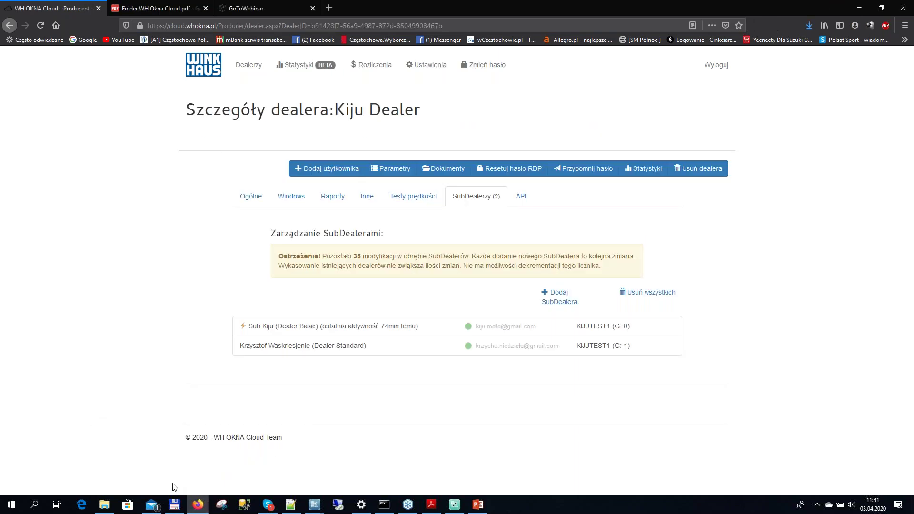
pyautogui.click(231, 478)
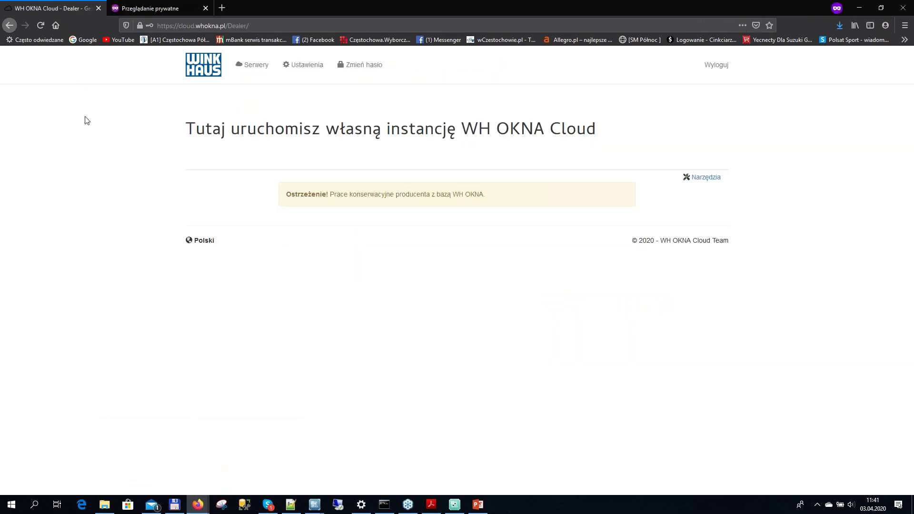
pyautogui.click(143, 457)
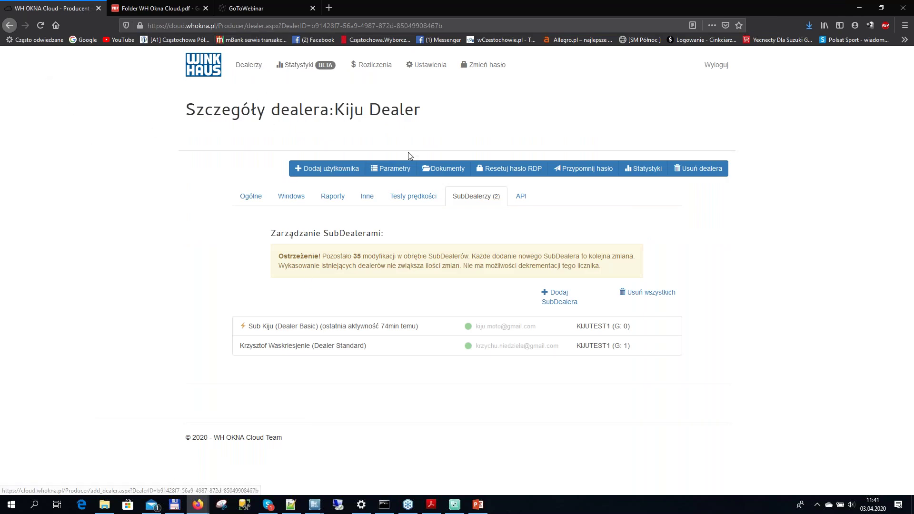
pyautogui.click(249, 65)
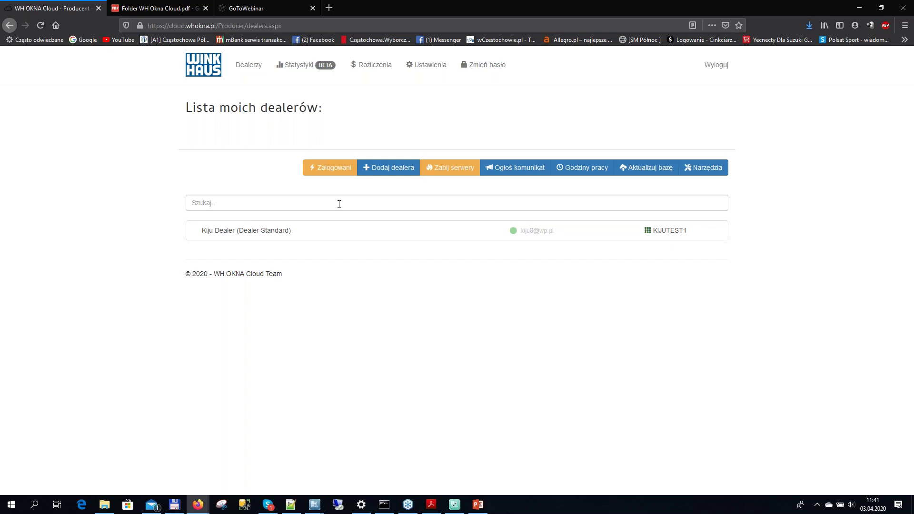
pyautogui.click(646, 168)
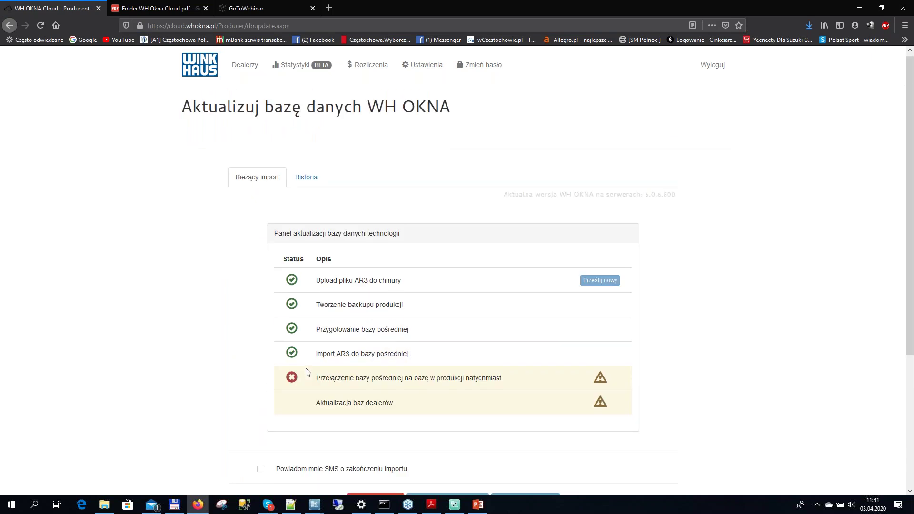
pyautogui.click(254, 69)
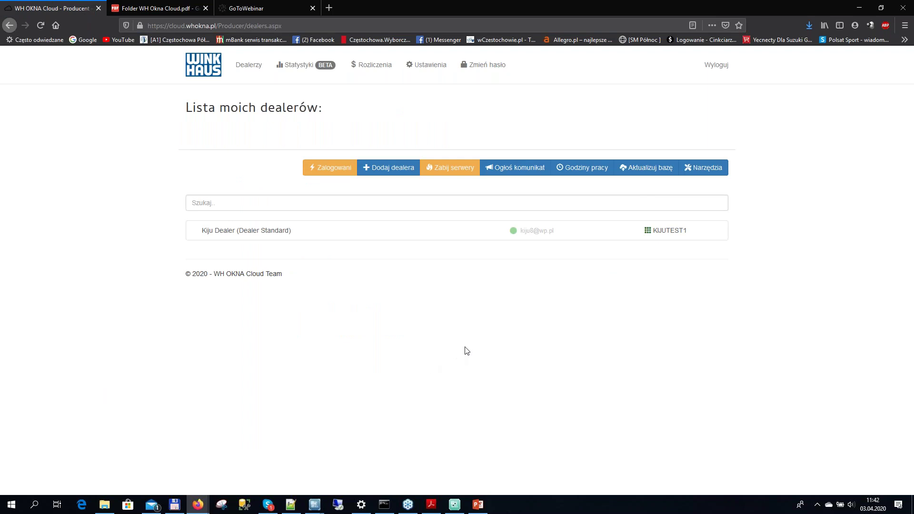
# Kill all dealer servers via the confirmed Zabij serwery prompt, then bring back the dealer window
pyautogui.click(459, 170)
pyautogui.click(577, 163)
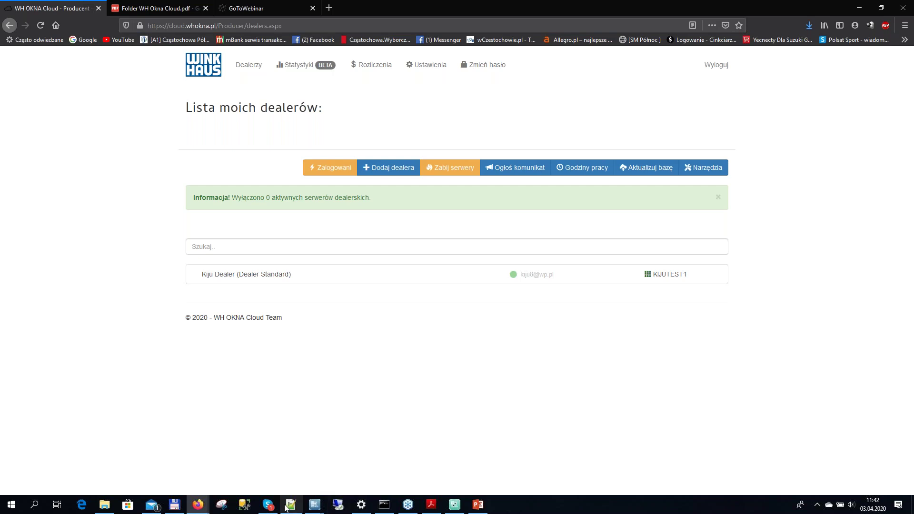
pyautogui.moveTo(221, 502)
pyautogui.click(241, 481)
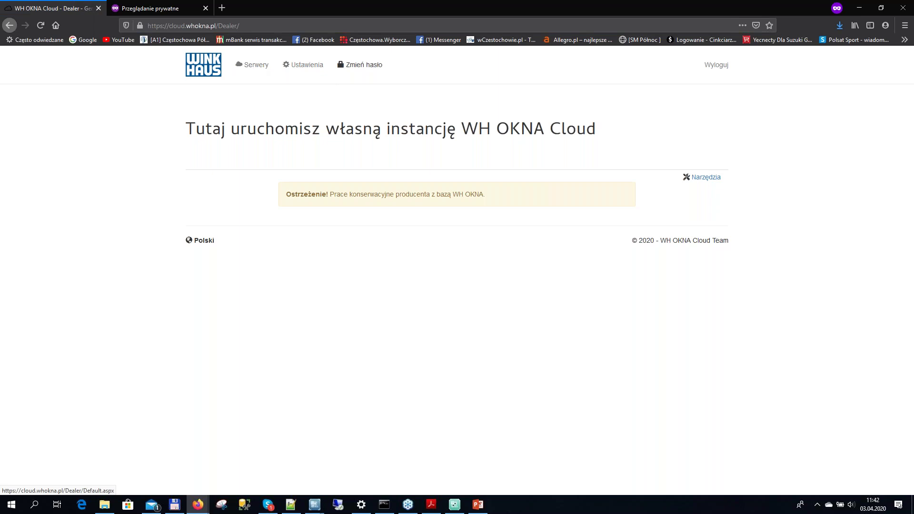
# Log the dealer out and sign back in with its e-mail and password
pyautogui.click(720, 66)
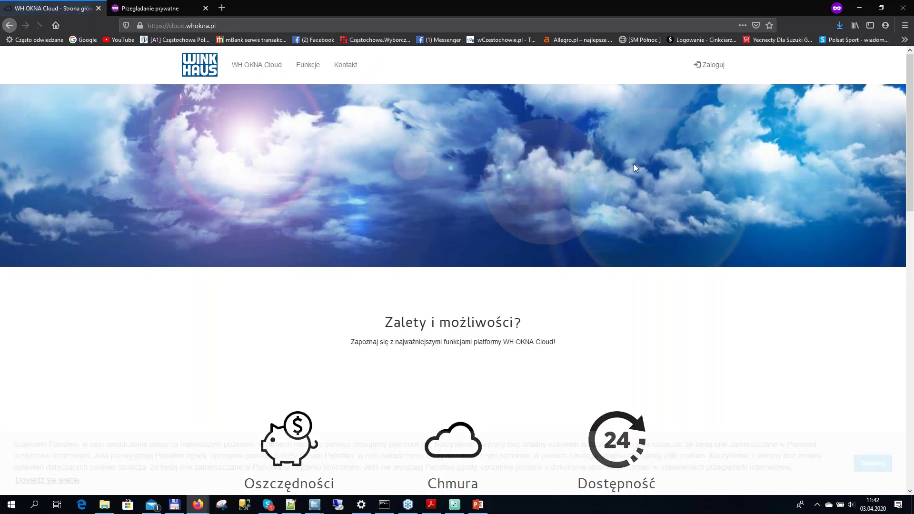
pyautogui.click(717, 64)
pyautogui.click(639, 167)
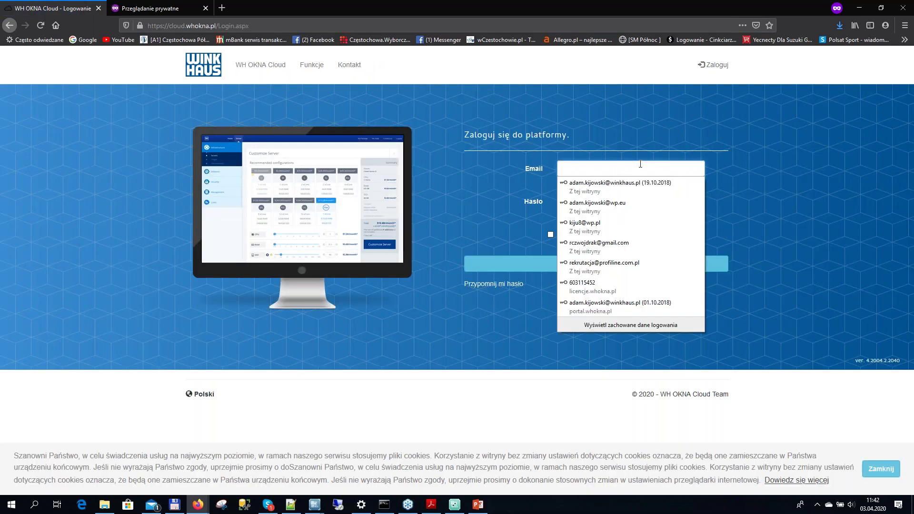
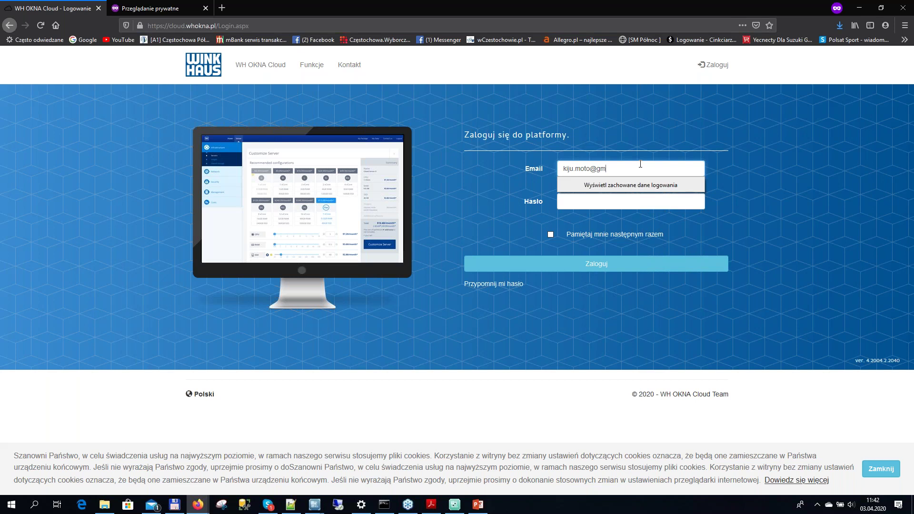
pyautogui.press('Tab')
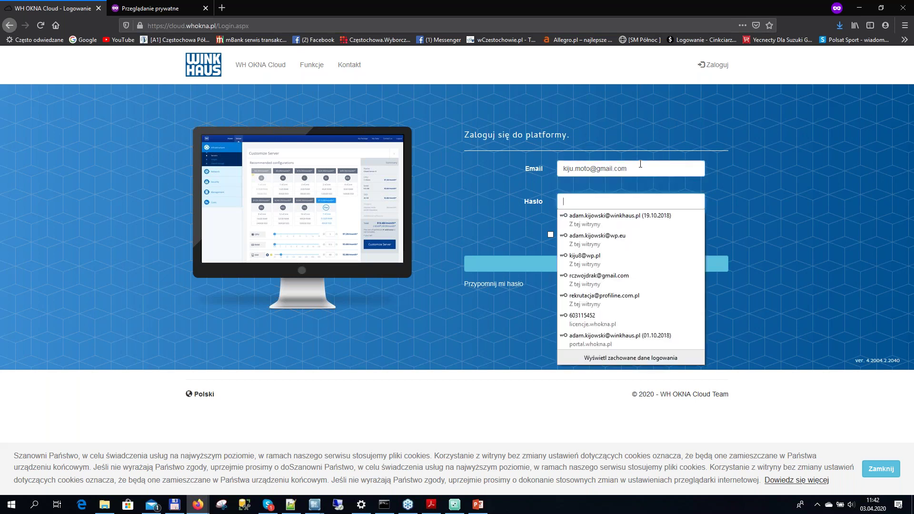
pyautogui.write('******')
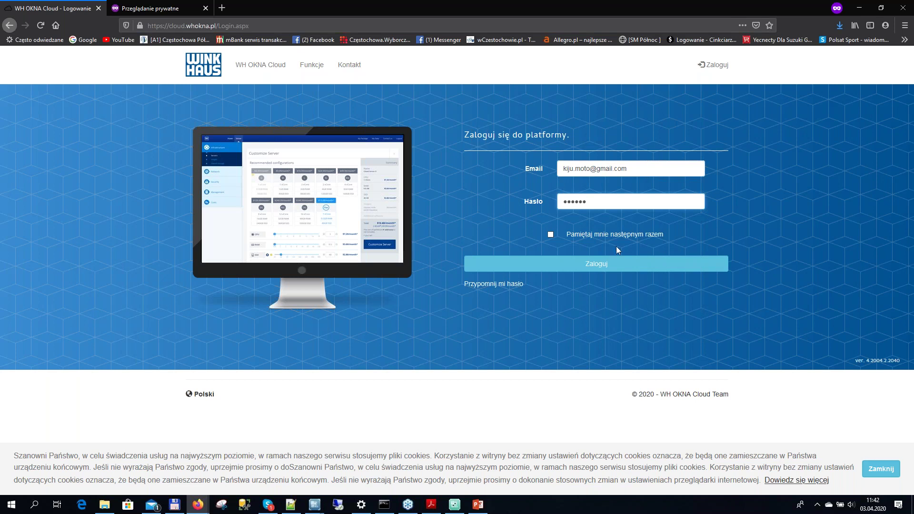
pyautogui.click(618, 263)
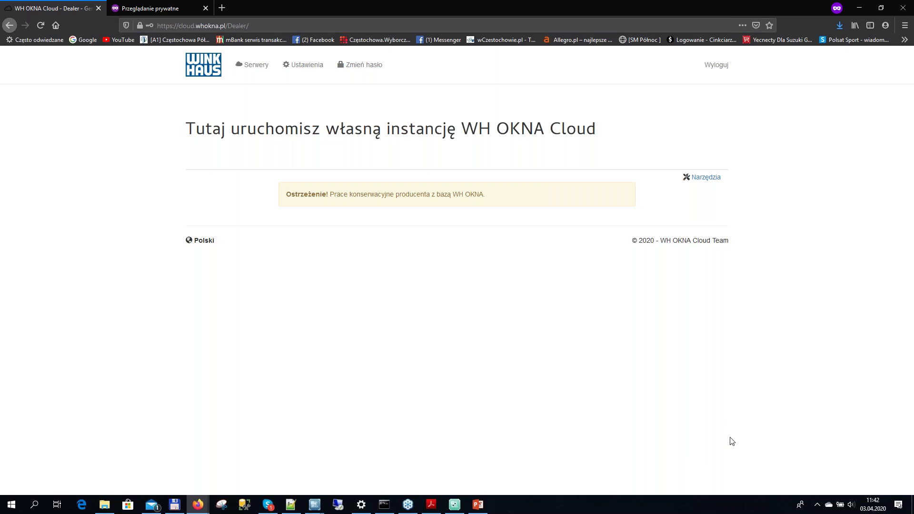
# Minimise the private dealer window to reveal the producer's Lista moich dealerów page
pyautogui.click(860, 8)
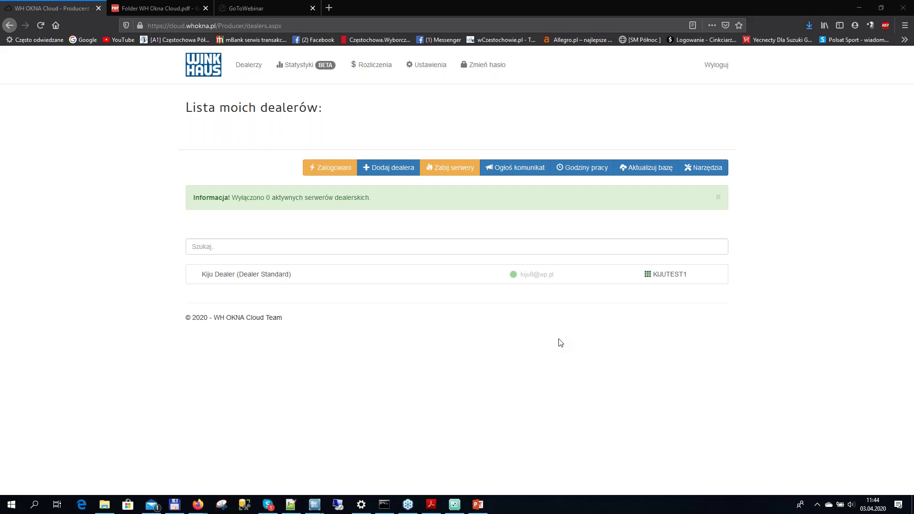
# Open the Dodaj użytkownika form from Kiju Dealer's details page
pyautogui.click(224, 276)
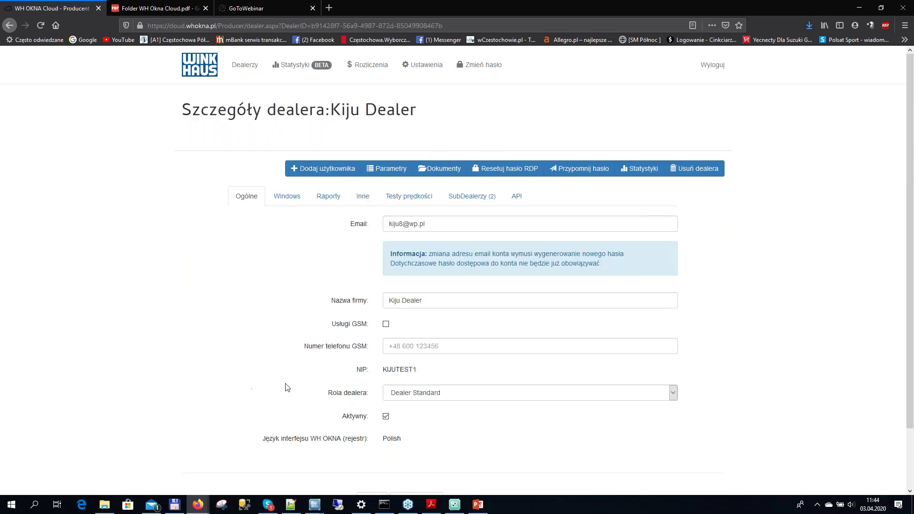
pyautogui.click(325, 170)
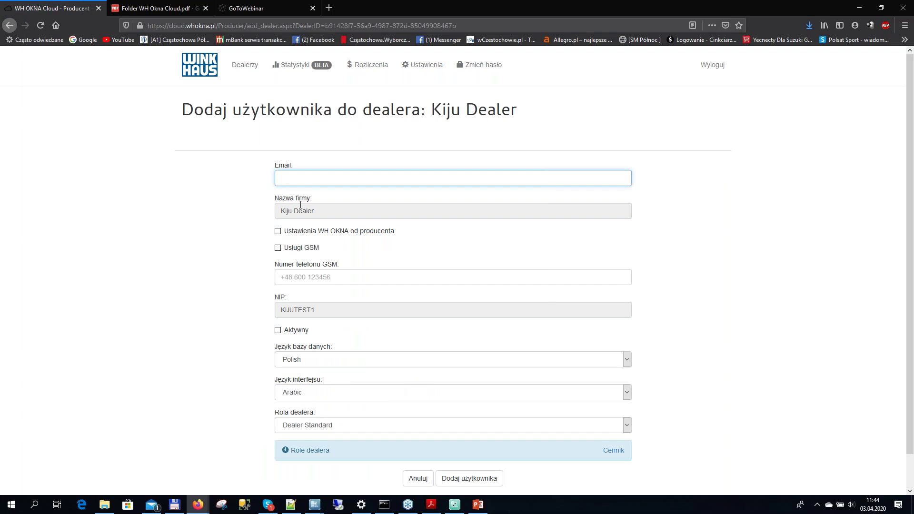
# Check the prefilled company name 'Kiju Dealer' and the NIP value, then return to the dealer details
pyautogui.tripleClick(324, 213)
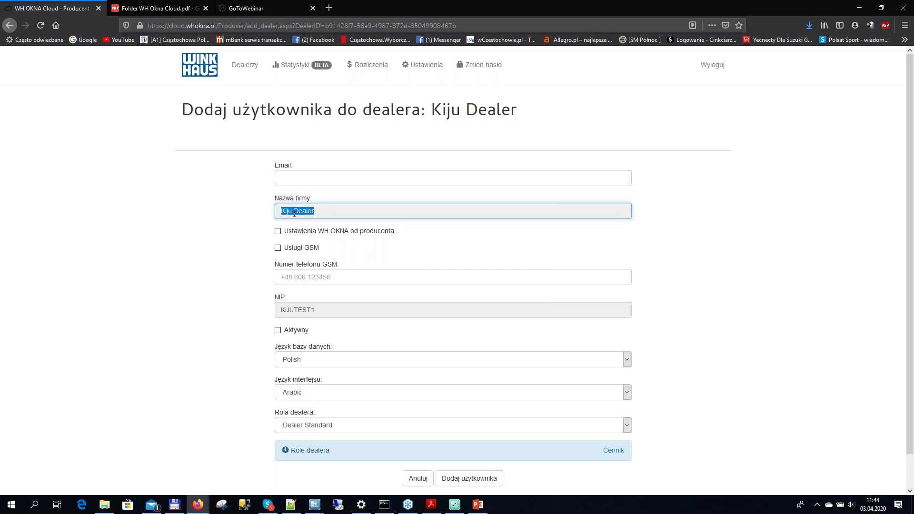
pyautogui.click(330, 217)
pyautogui.moveTo(321, 310); pyautogui.dragTo(279, 314)
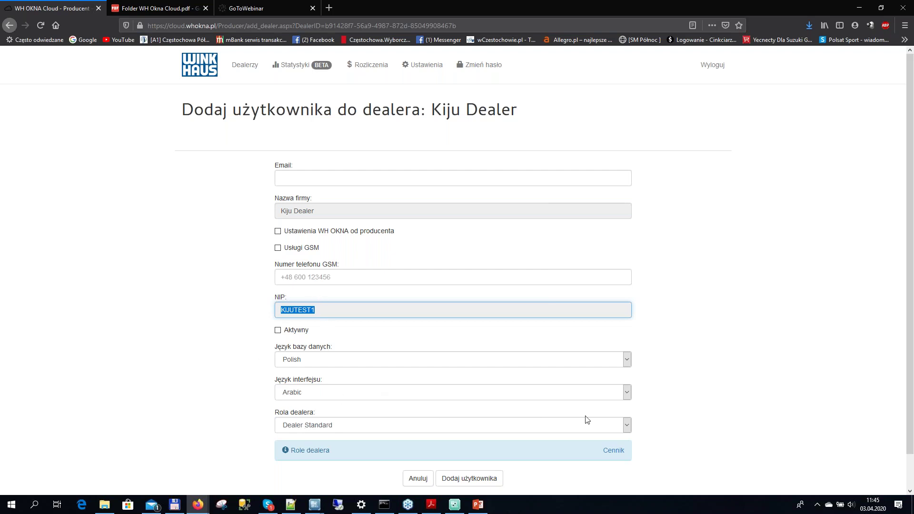
pyautogui.scroll(-2, 671, 410)
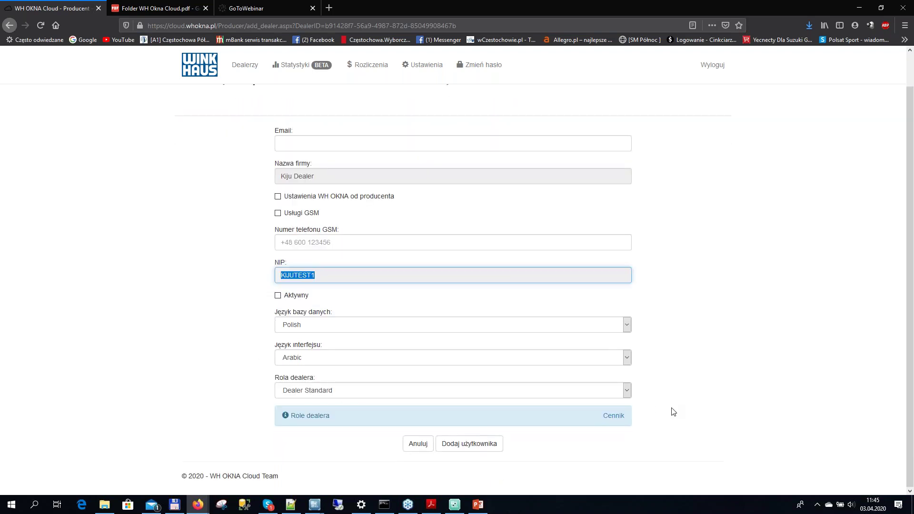
pyautogui.scroll(2, 673, 412)
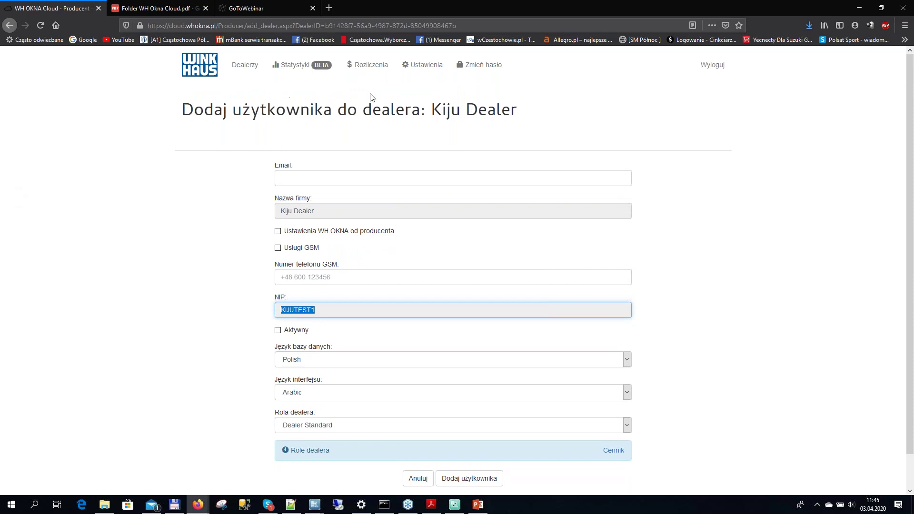
pyautogui.click(10, 25)
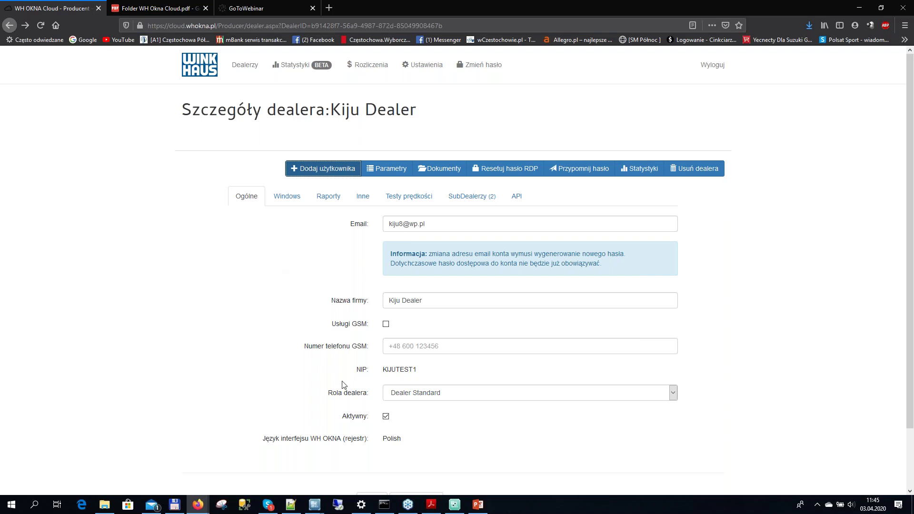
# Open Kiju Dealer's add-user form, then bring the PowerPoint presentation to the front
pyautogui.click(343, 169)
pyautogui.click(477, 506)
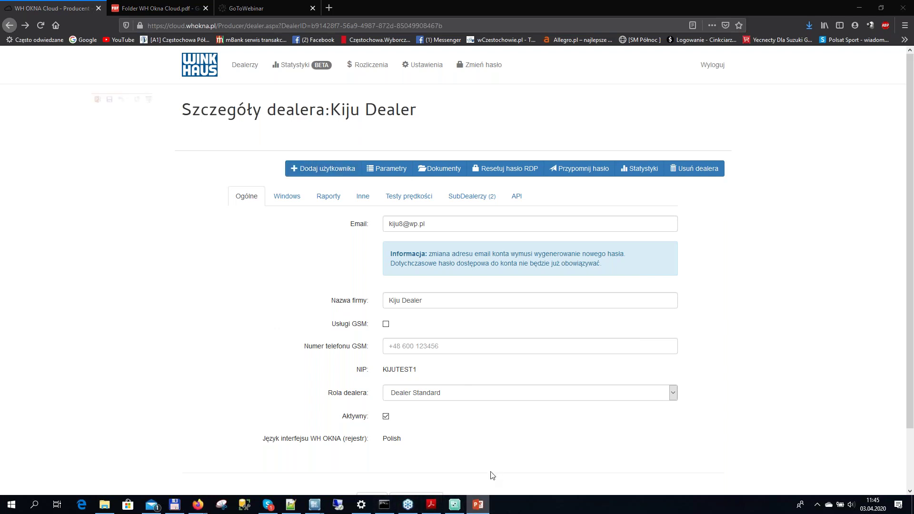
# Present Cloud diagram.pptx full-screen up to slide 3, end the show, and return to Firefox
pyautogui.click(15, 153)
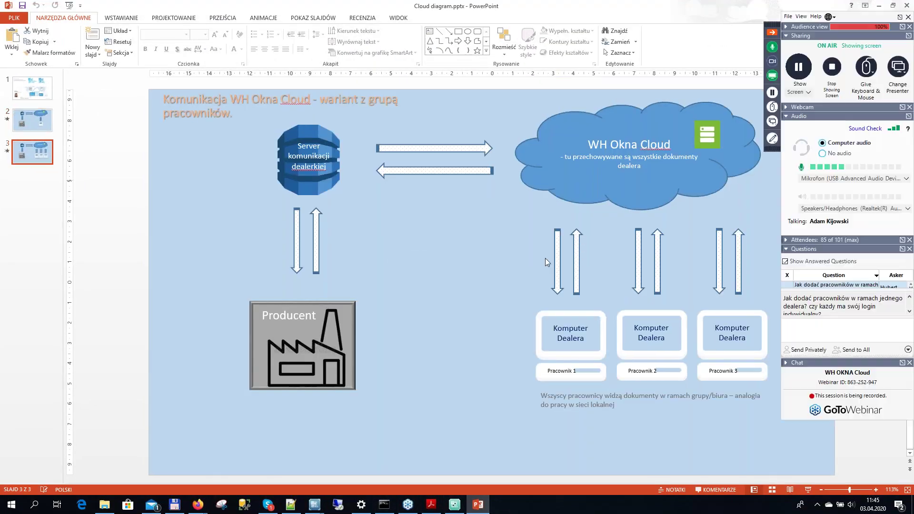
pyautogui.press('F5')
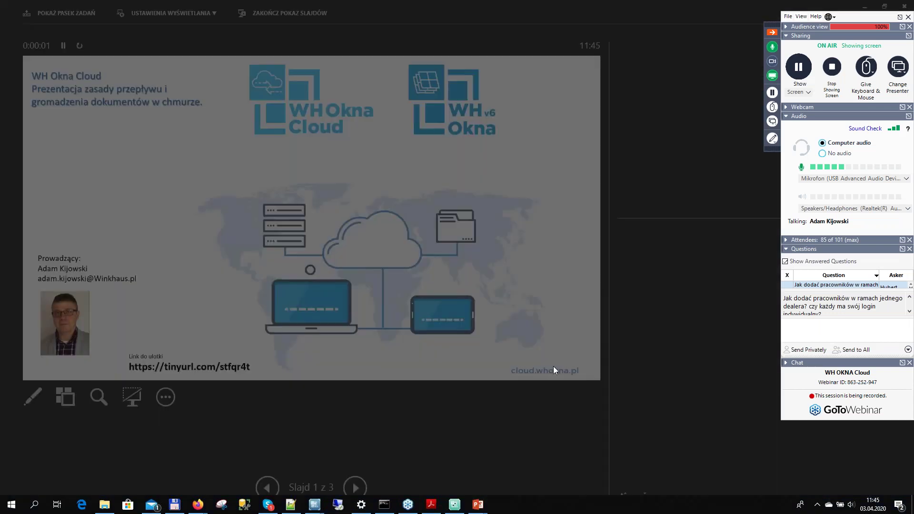
pyautogui.click(557, 365)
pyautogui.click(562, 370)
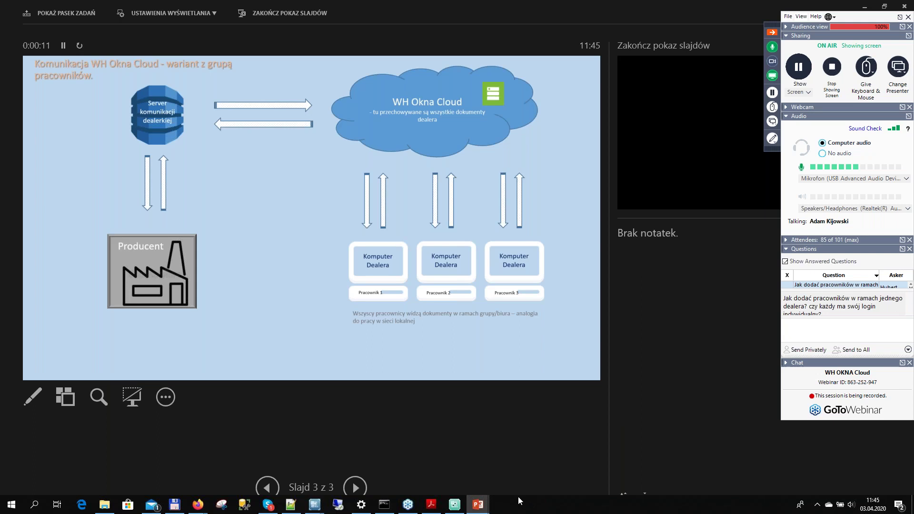
pyautogui.press('Escape')
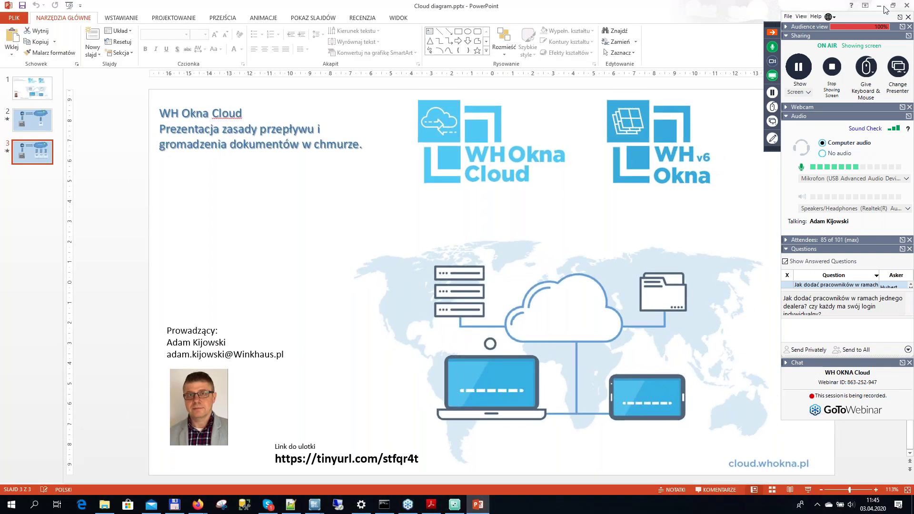
pyautogui.hotkey('alt', 'Tab')
pyautogui.click(865, 299)
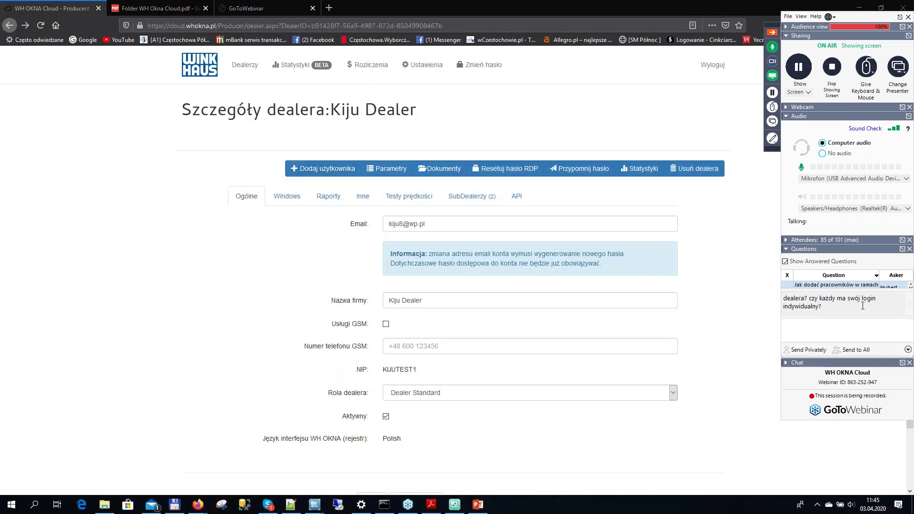
pyautogui.scroll(-1, 831, 297)
pyautogui.scroll(-1, 828, 286)
pyautogui.scroll(-1, 830, 286)
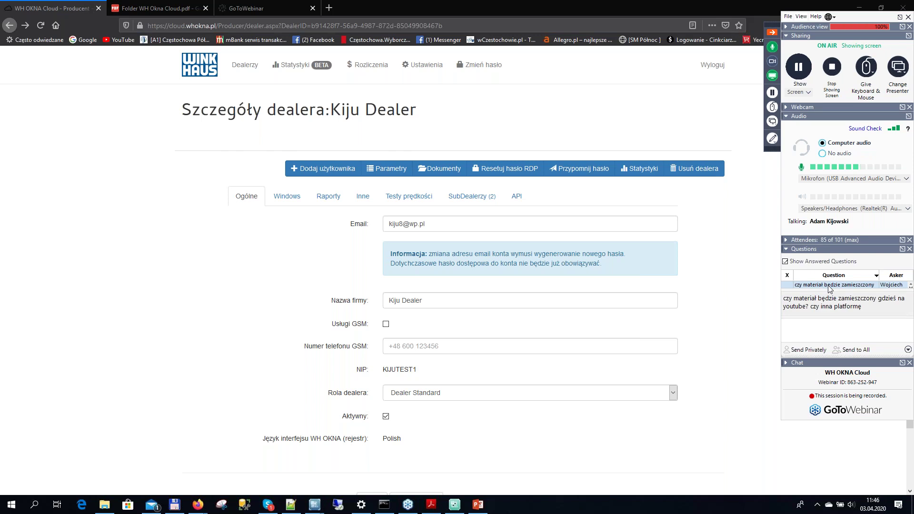
pyautogui.scroll(-1, 830, 288)
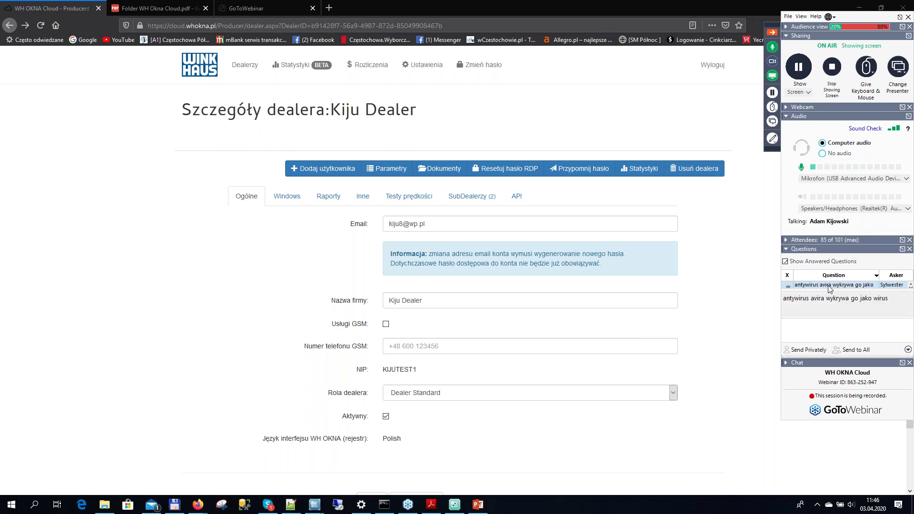
pyautogui.scroll(1, 830, 288)
pyautogui.scroll(1, 830, 289)
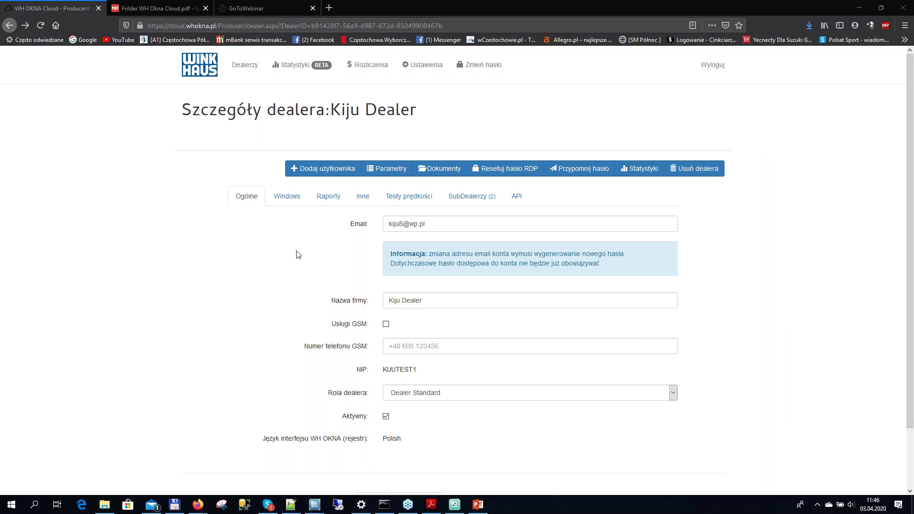
pyautogui.moveTo(199, 505)
pyautogui.click(184, 482)
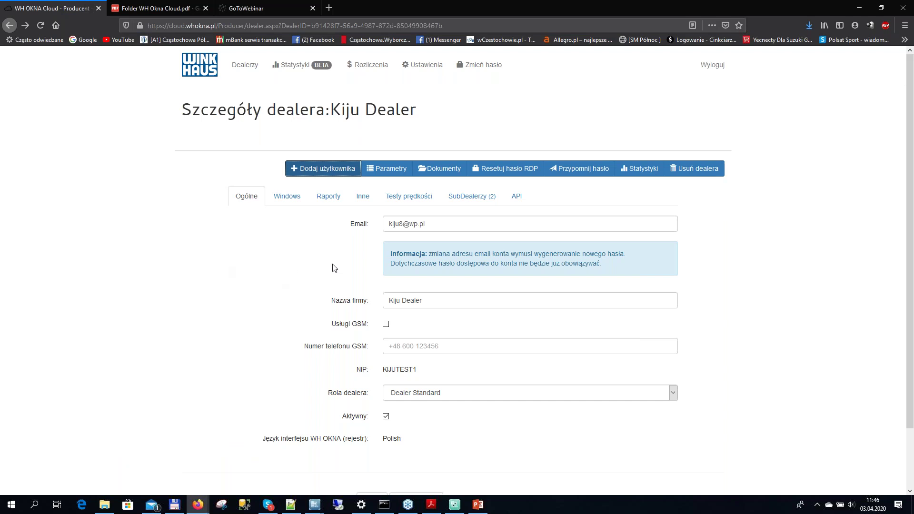